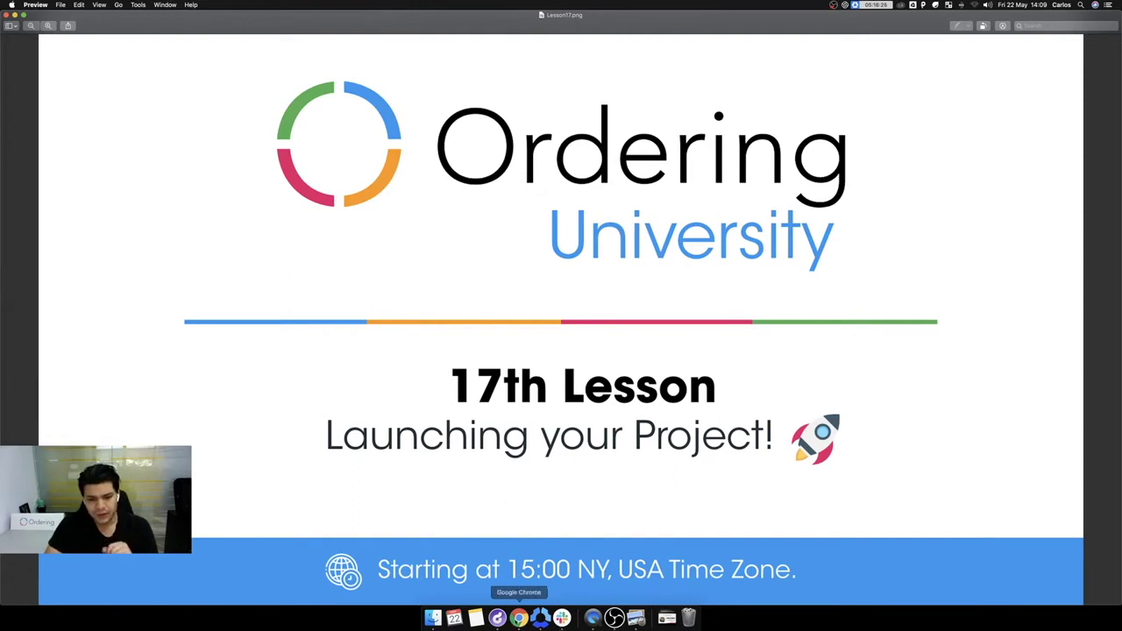
# Step: Open a new Chrome window from the Dock icon's menu
pyautogui.rightClick(518, 618)
pyautogui.click(548, 538)
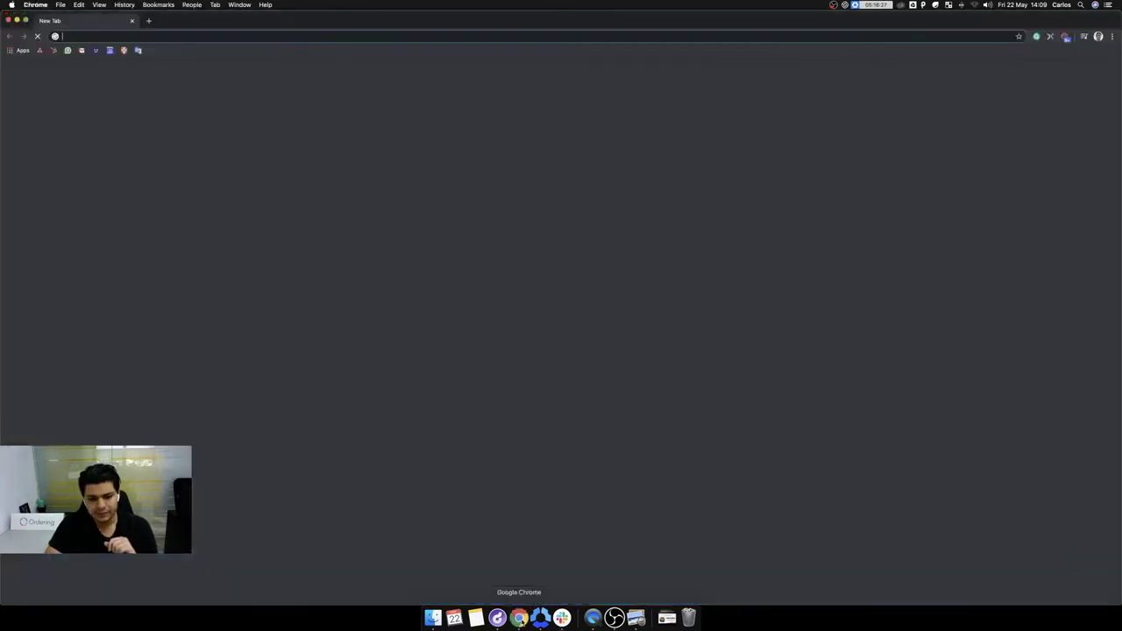
# Step: Open an incognito window, load support.ordering.co and go to the Getting Started category
pyautogui.rightClick(518, 618)
pyautogui.click(553, 546)
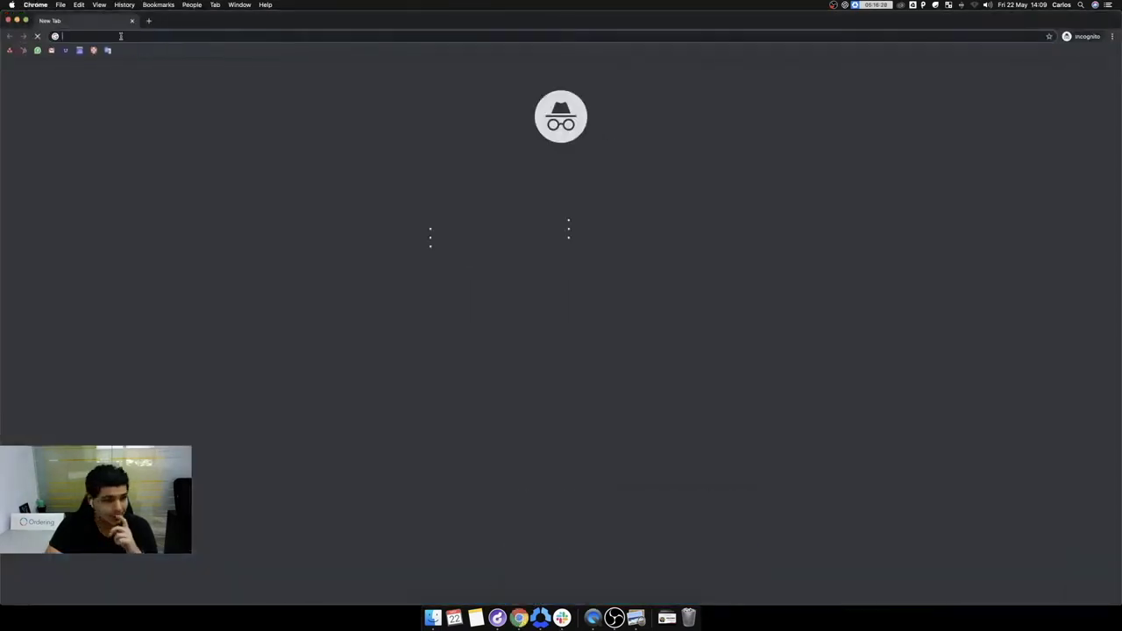
pyautogui.write('support')
pyautogui.press('Return')
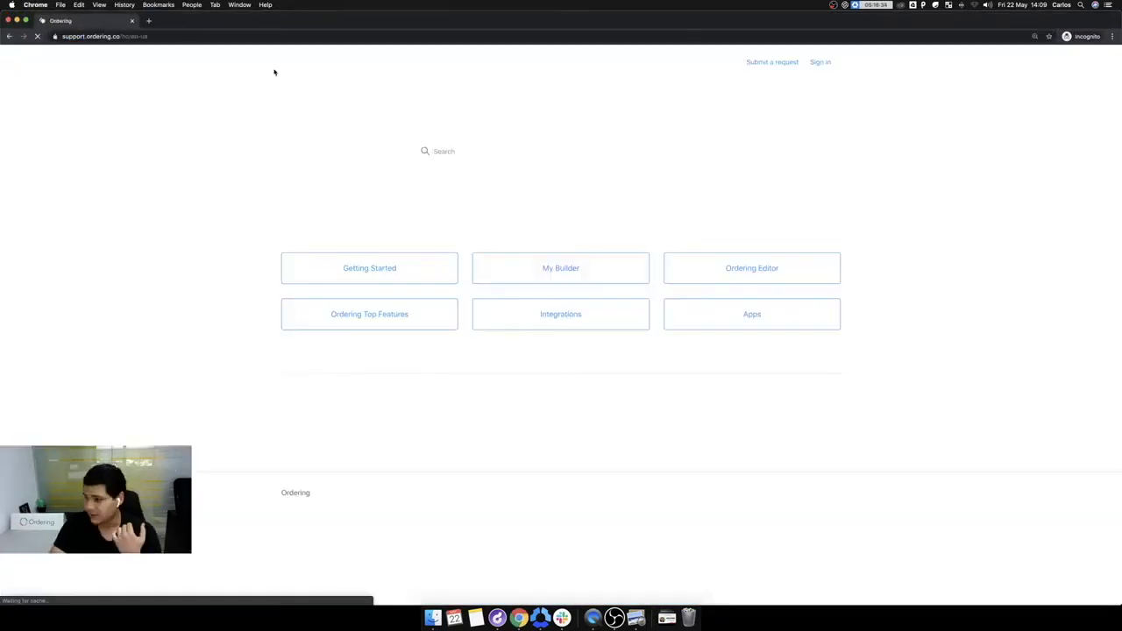
pyautogui.click(366, 268)
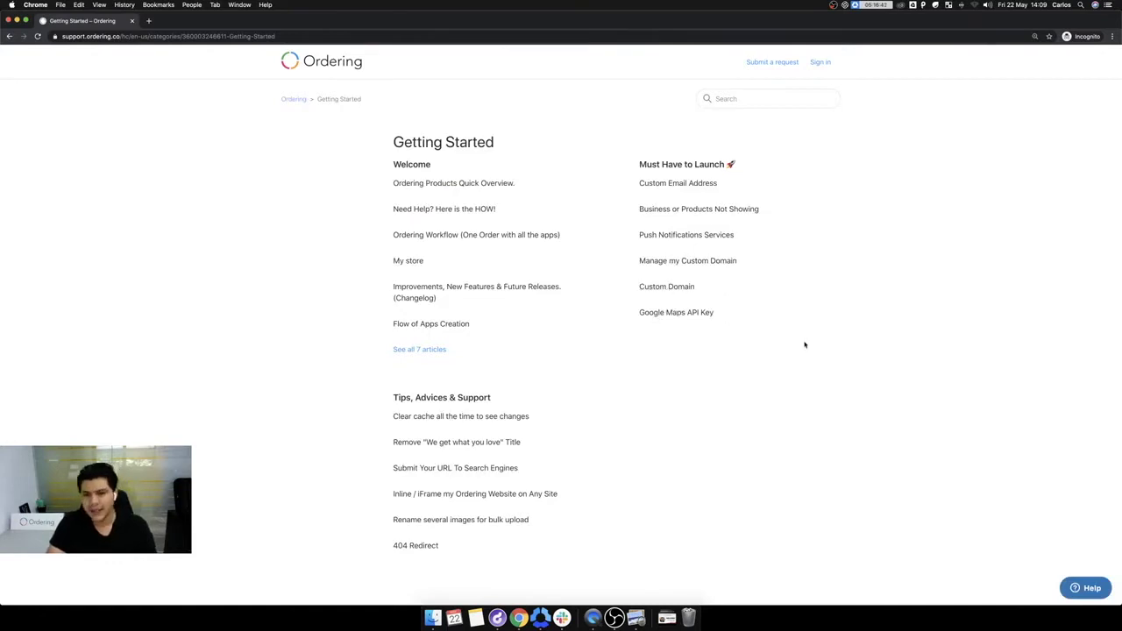
# Step: Zoom the Getting Started page to 200%, then back to 175%, and scroll the article list
pyautogui.press('super+equal')
pyautogui.press('super+equal')
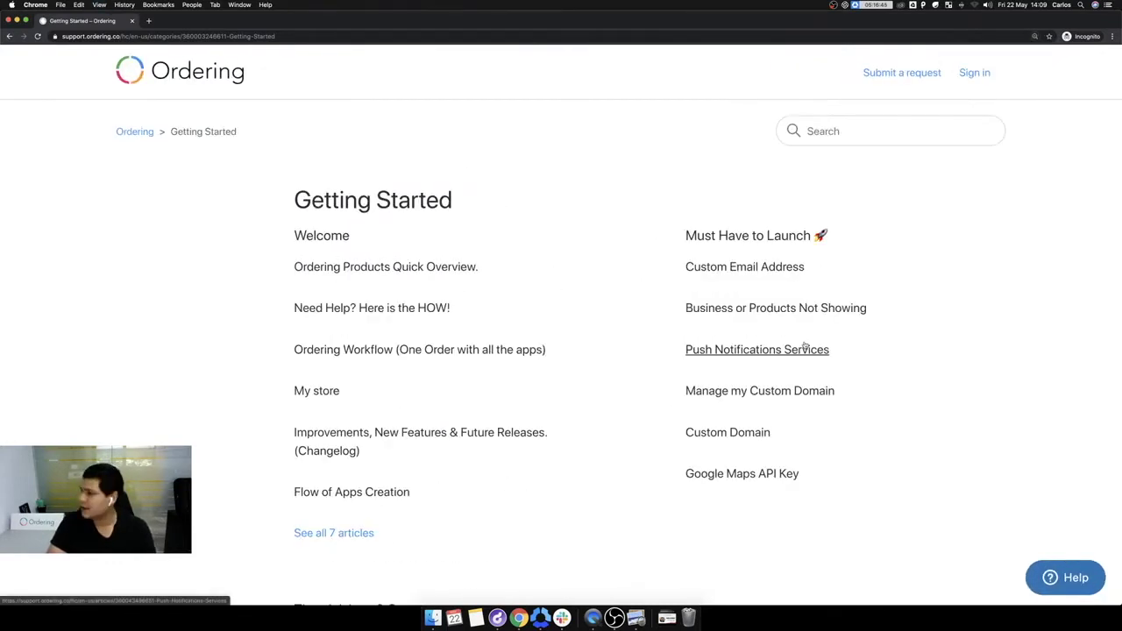
pyautogui.press('super+equal')
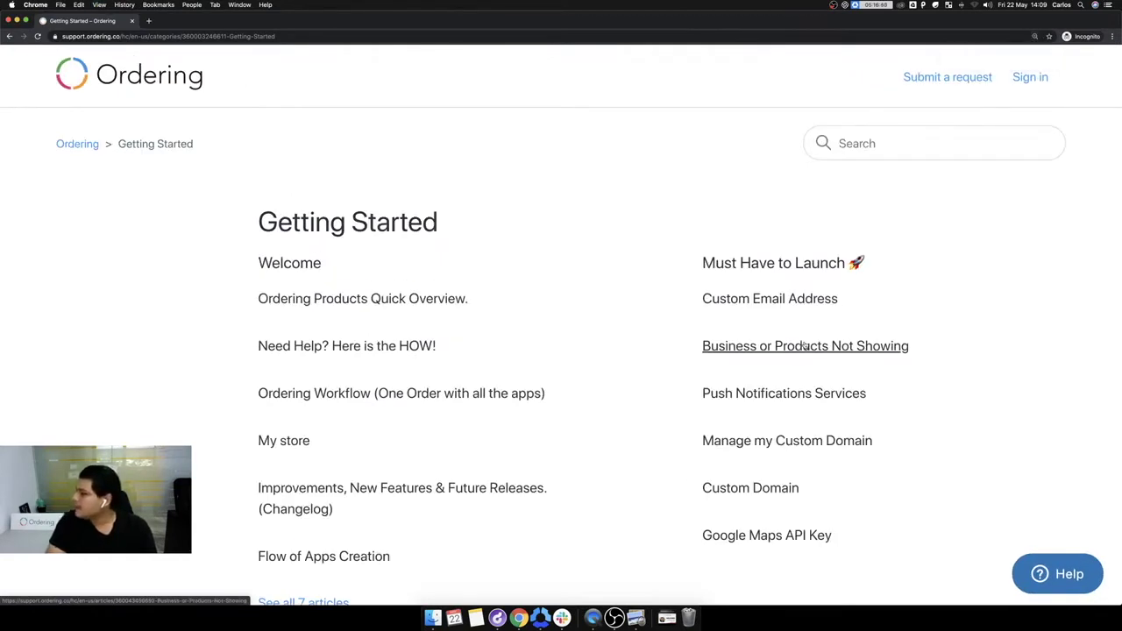
pyautogui.press('super+minus')
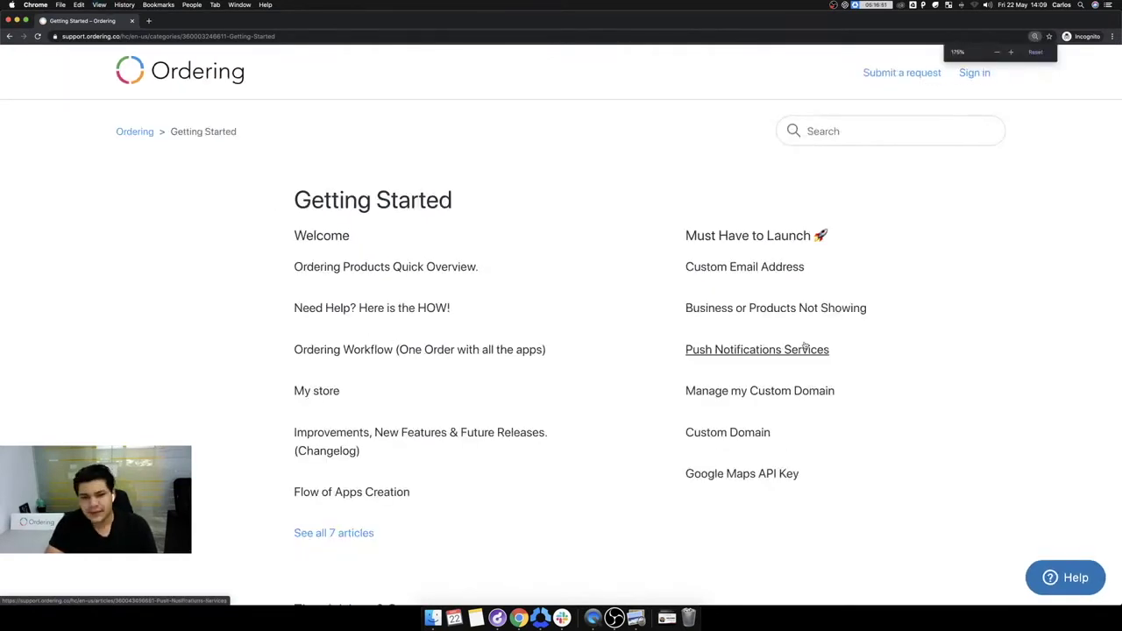
pyautogui.scroll(1, 567, 214)
pyautogui.scroll(-1, 588, 222)
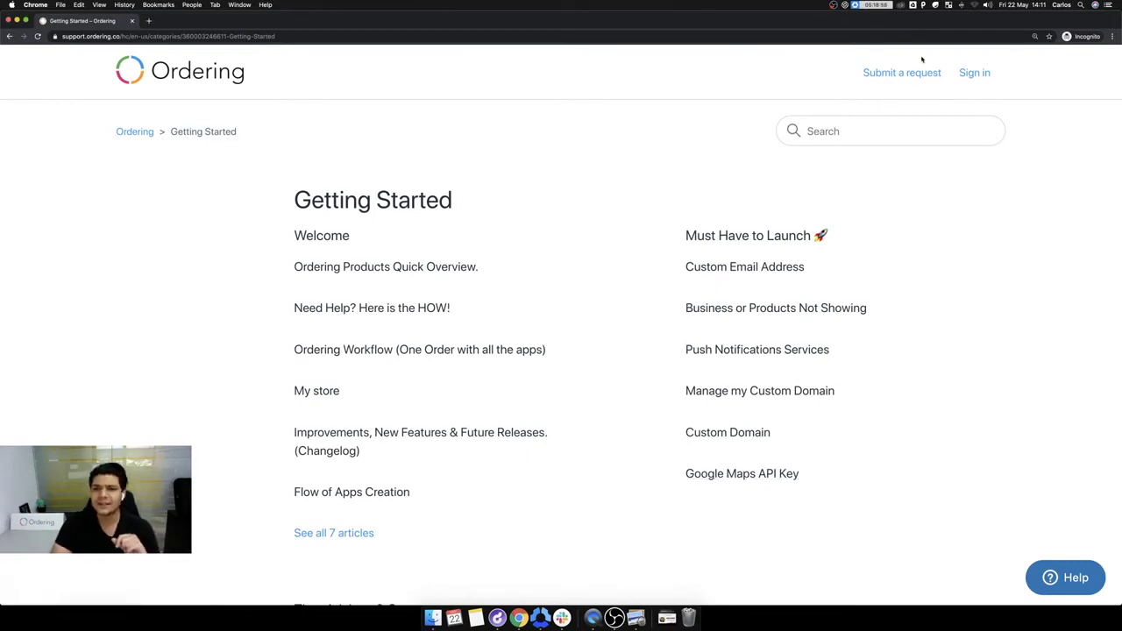
# Step: Sign in with the account e-mail and password, then open the Submit a request form
pyautogui.click(967, 77)
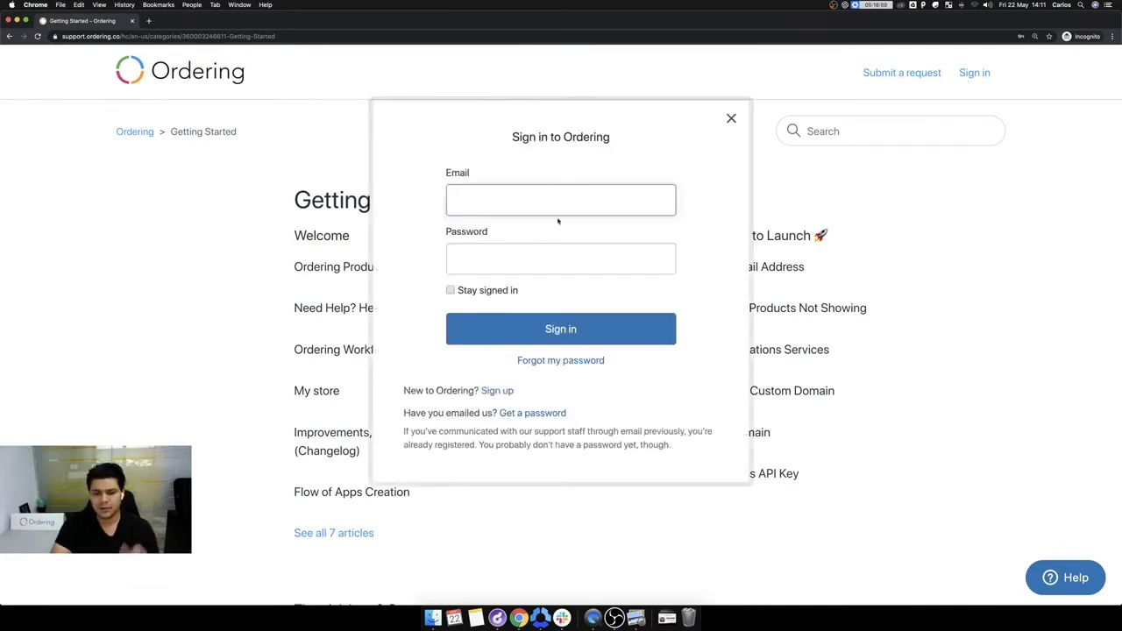
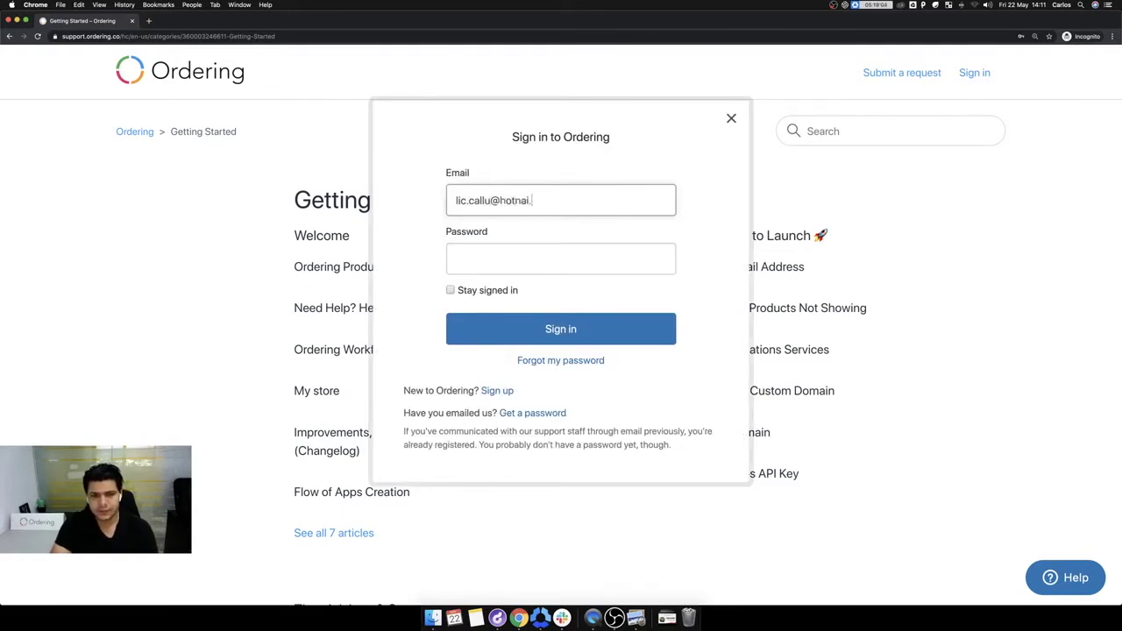
pyautogui.press('Tab')
pyautogui.write('*****************')
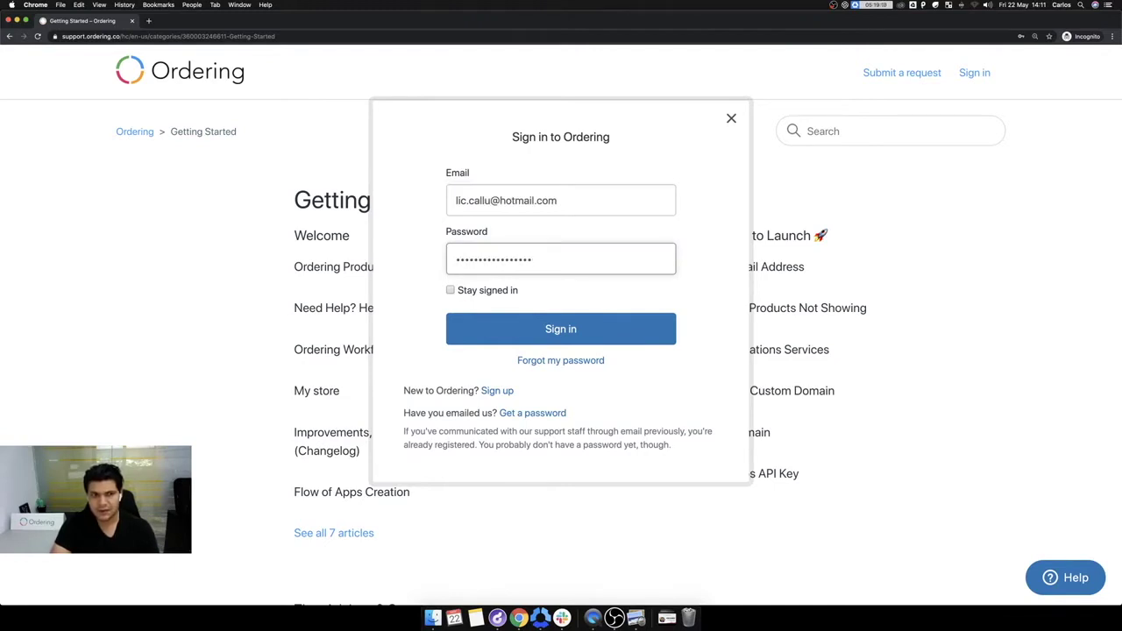
pyautogui.click(597, 326)
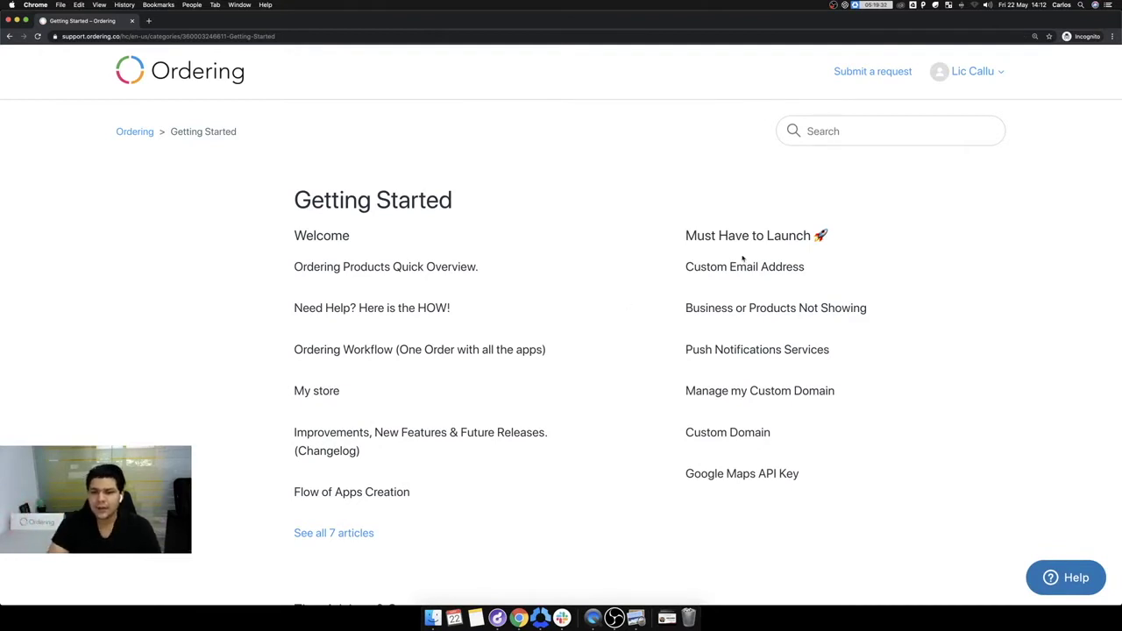
pyautogui.click(887, 77)
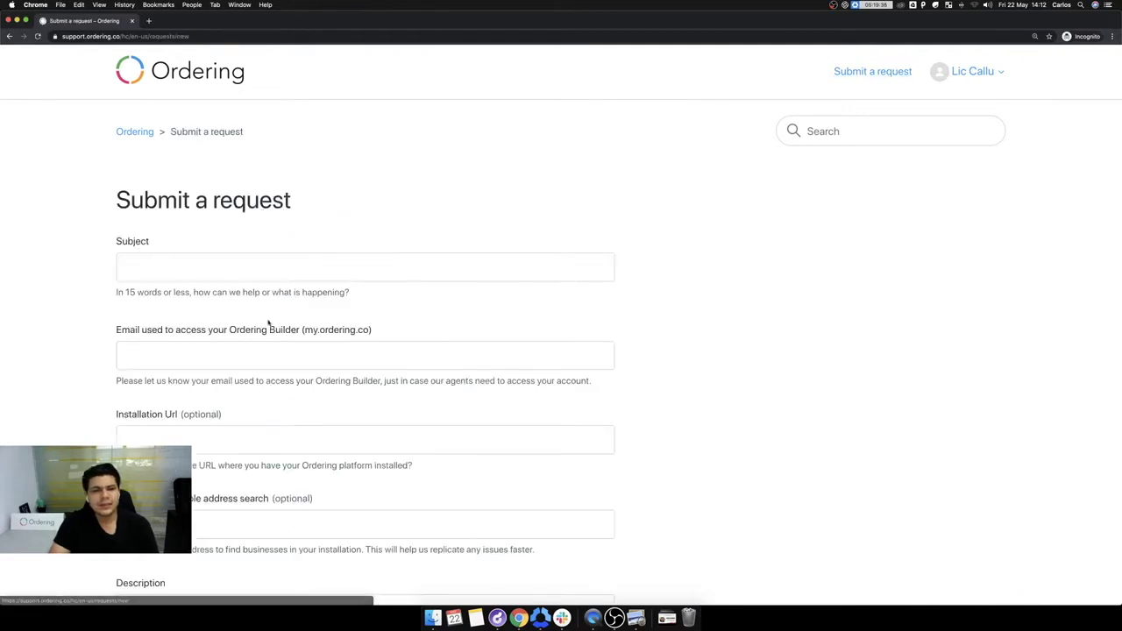
# Step: Scroll through the Submit a request form to review its fields
pyautogui.scroll(-3, 372, 396)
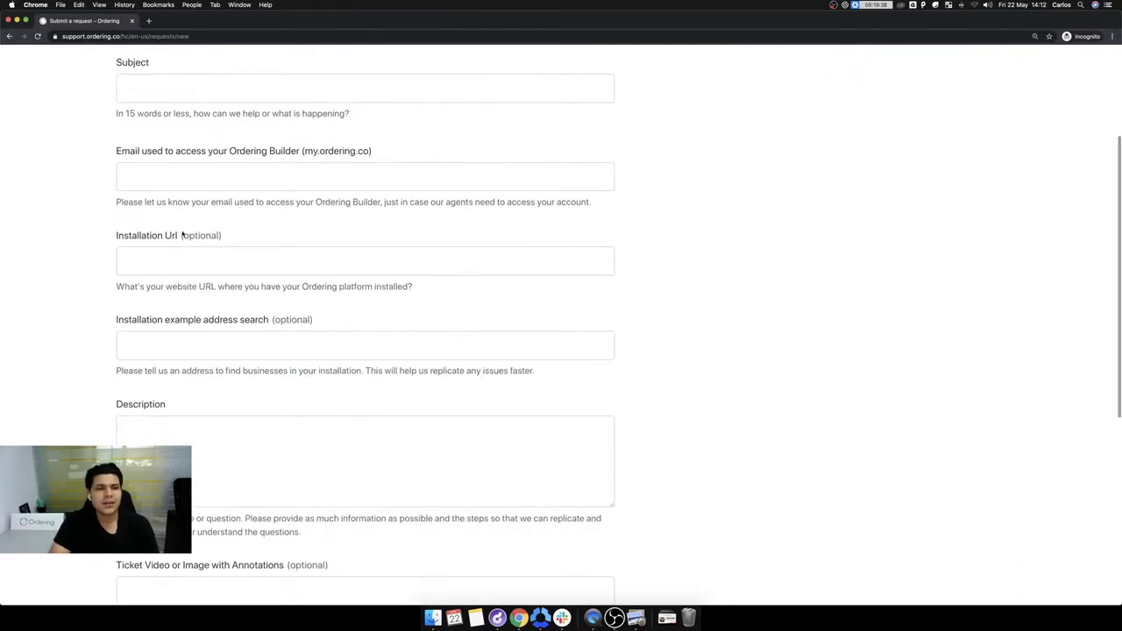
pyautogui.scroll(1, 246, 391)
pyautogui.scroll(-3, 245, 392)
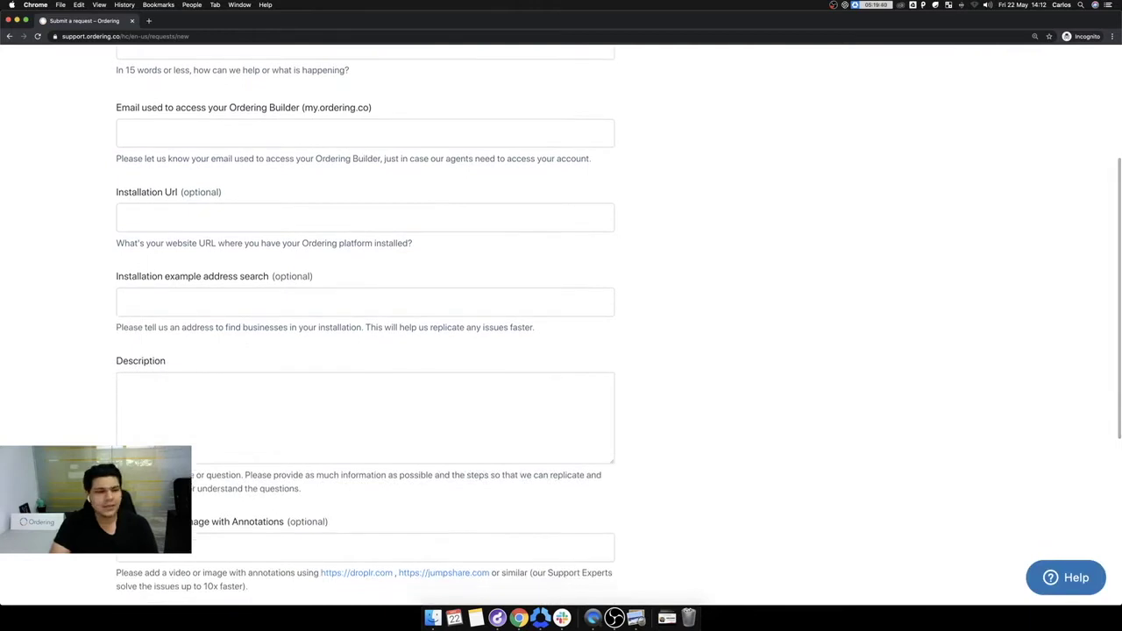
pyautogui.scroll(5, 10, 64)
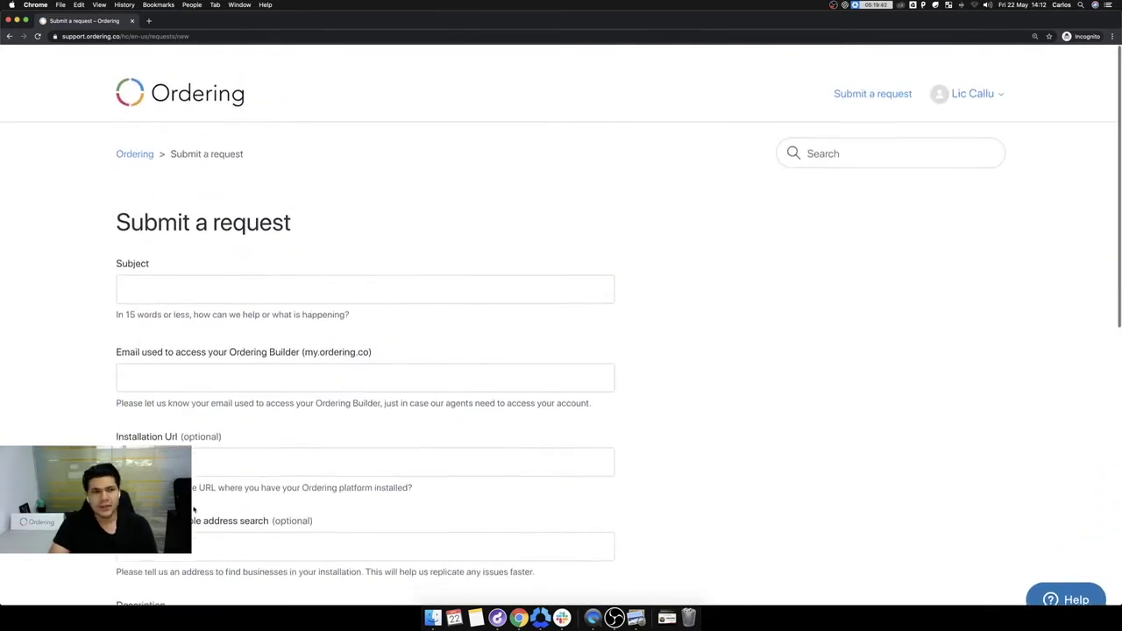
# Step: Return to the Getting Started articles via the Ordering home page
pyautogui.click(134, 132)
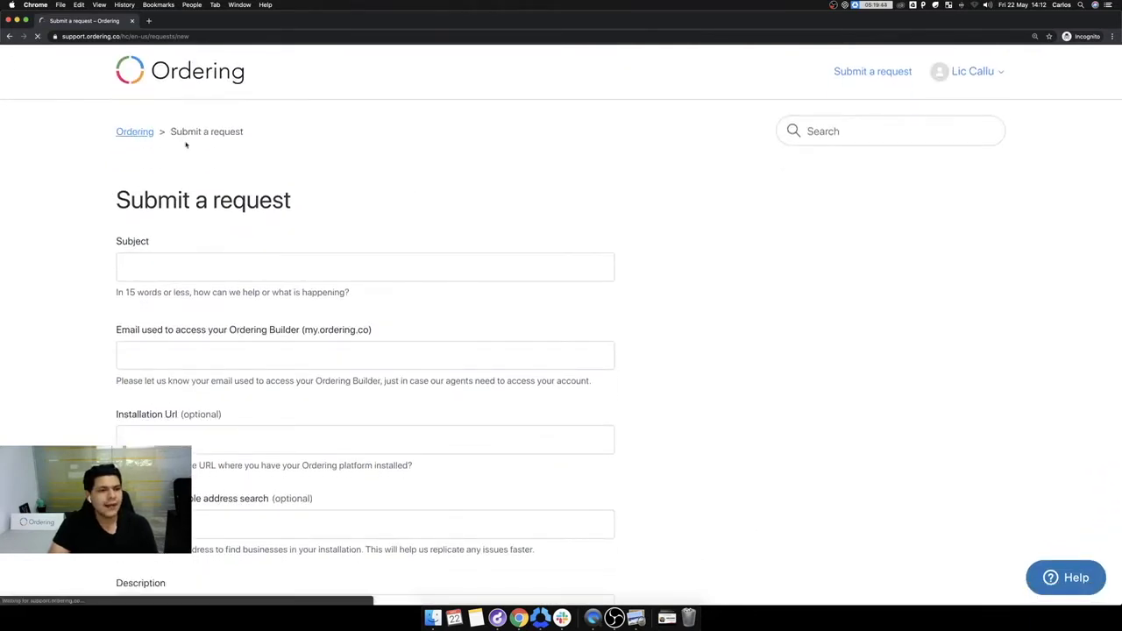
pyautogui.click(276, 400)
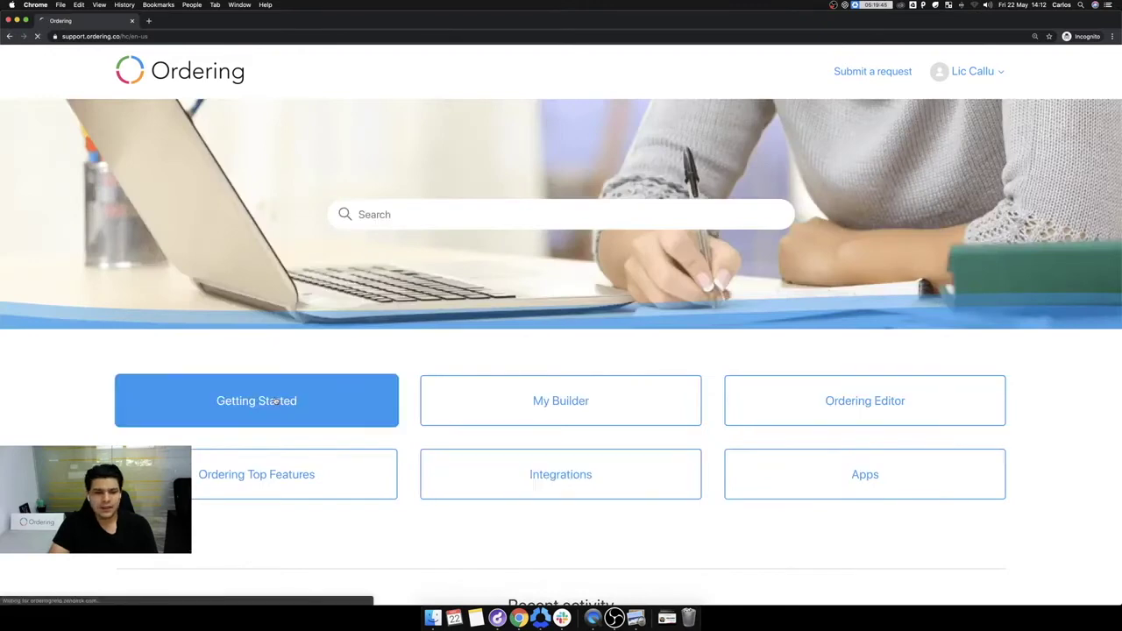
pyautogui.scroll(-3, 777, 331)
pyautogui.scroll(2, 783, 336)
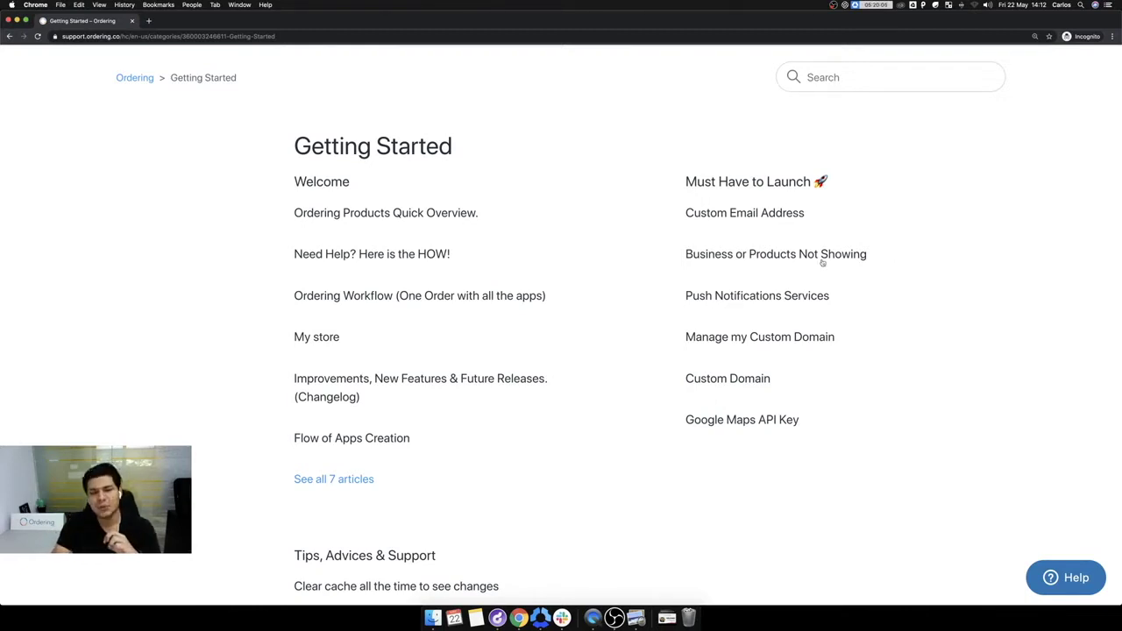
pyautogui.click(149, 22)
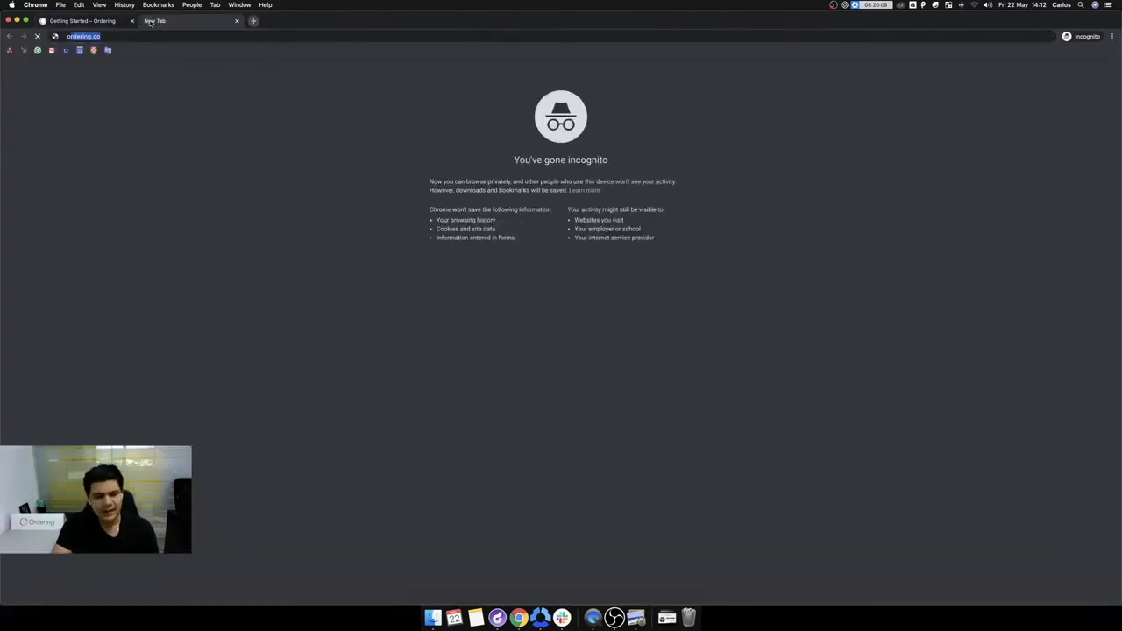
# Step: Load orderingweb.ordering.co, zoom in, and scroll down the McBonalds menu
pyautogui.write('orderingweb.ordering.co')
pyautogui.press('Return')
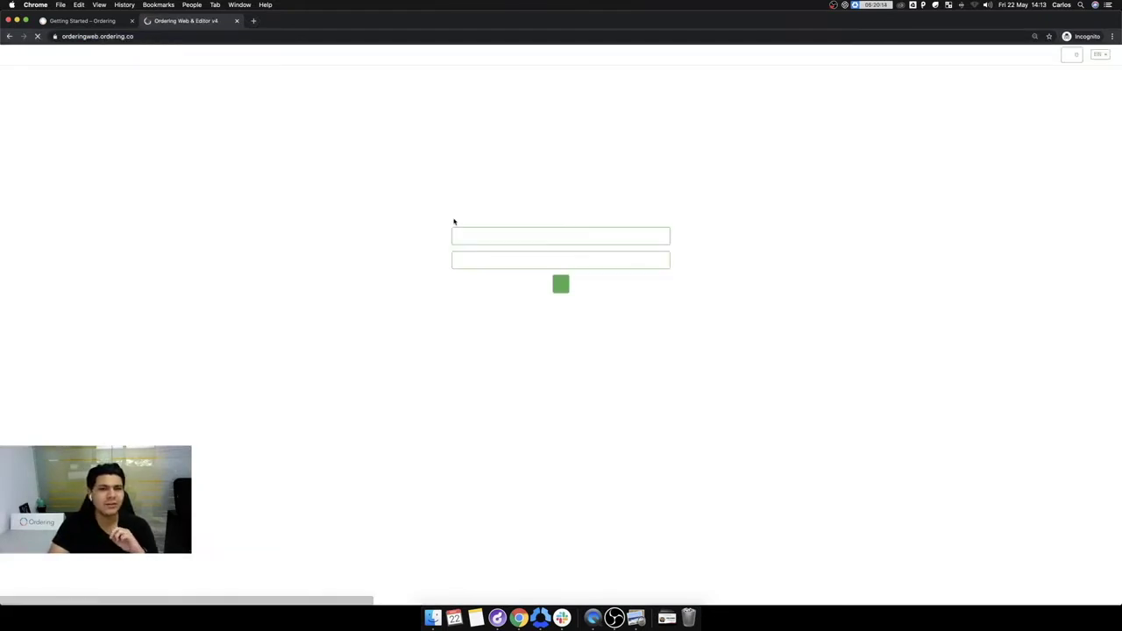
pyautogui.press('super+equal')
pyautogui.press('super+equal')
pyautogui.press('super+equal')
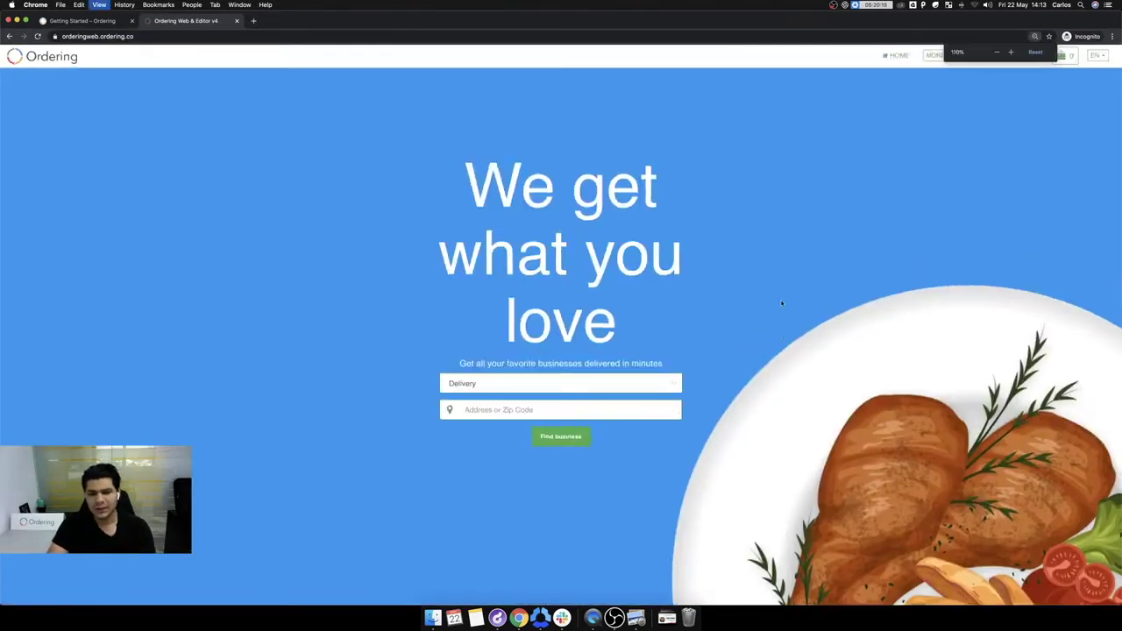
pyautogui.scroll(5, 445, 440)
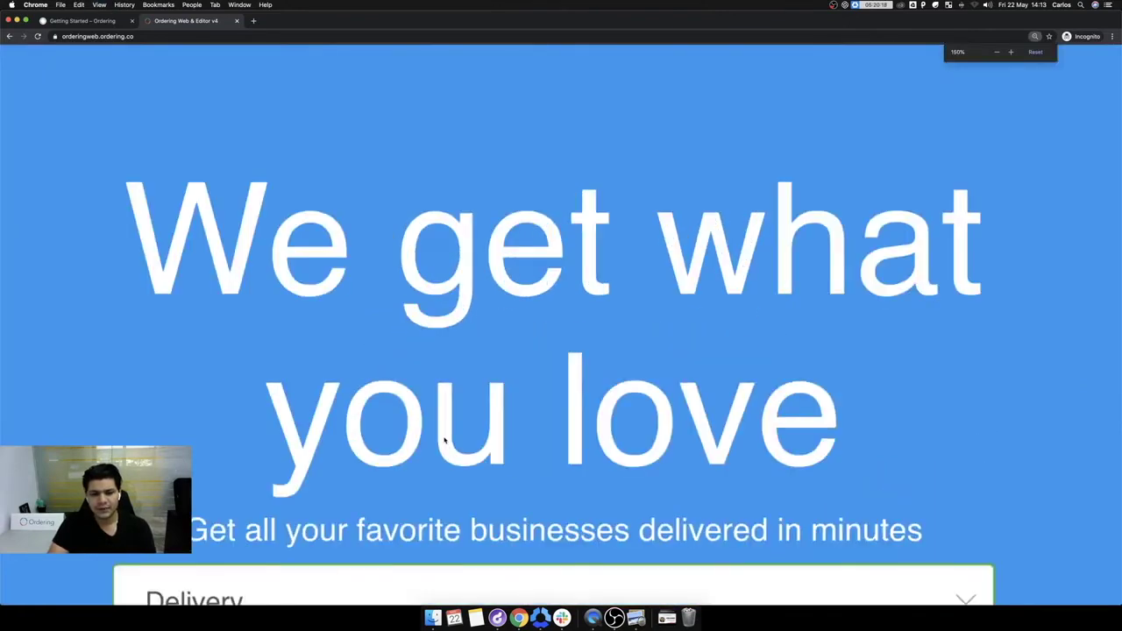
pyautogui.scroll(-5, 444, 440)
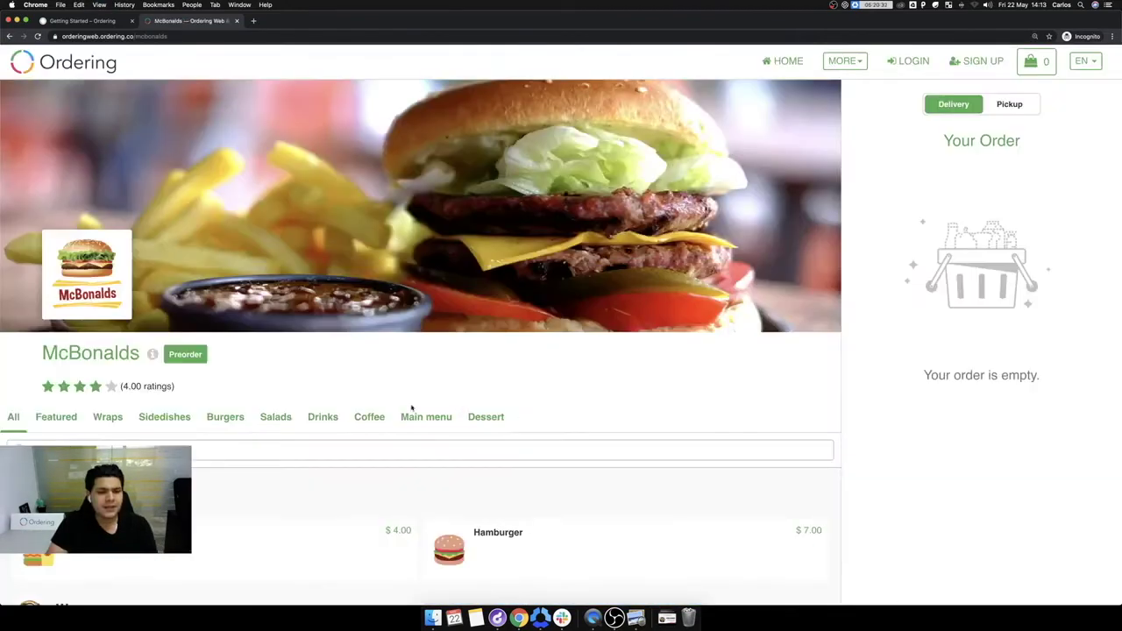
pyautogui.scroll(-3, 491, 458)
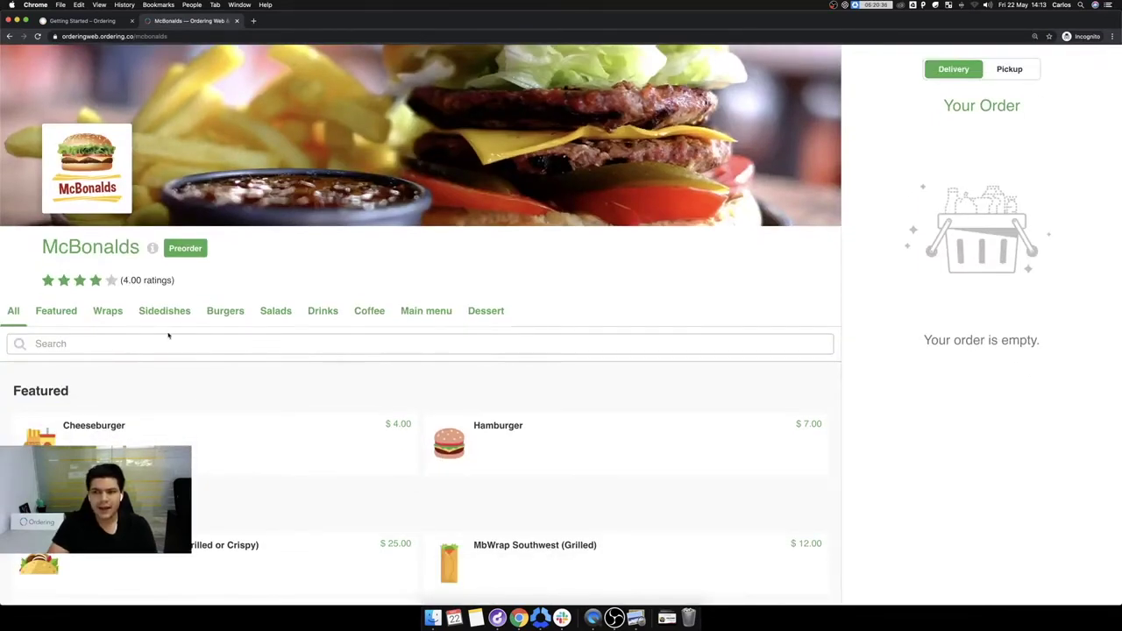
pyautogui.scroll(-10, 486, 421)
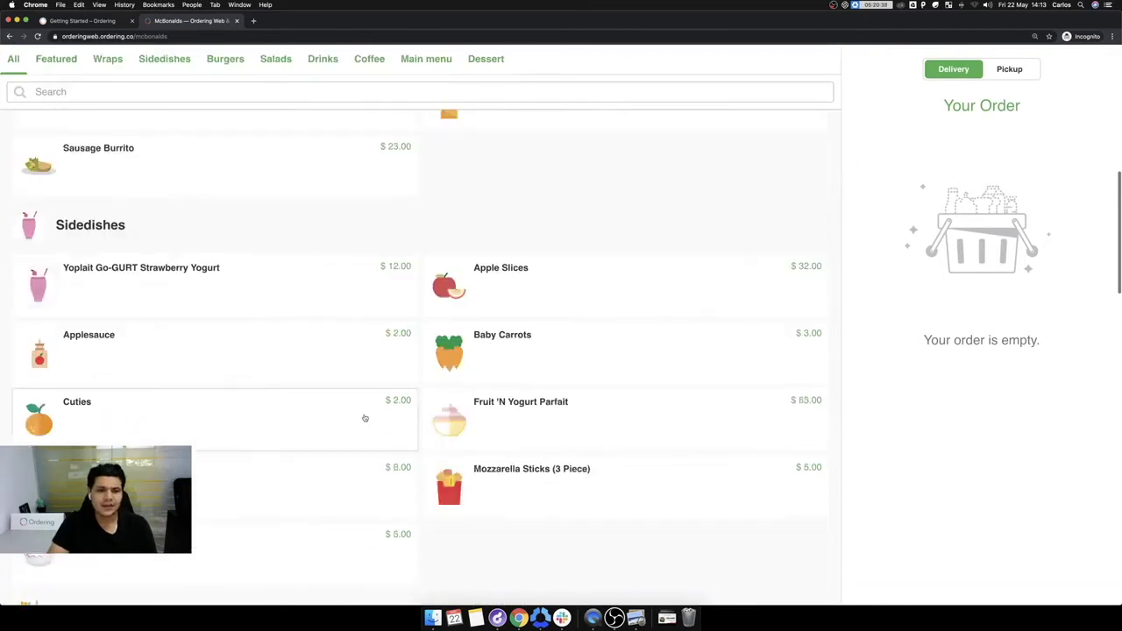
pyautogui.scroll(-10, 364, 418)
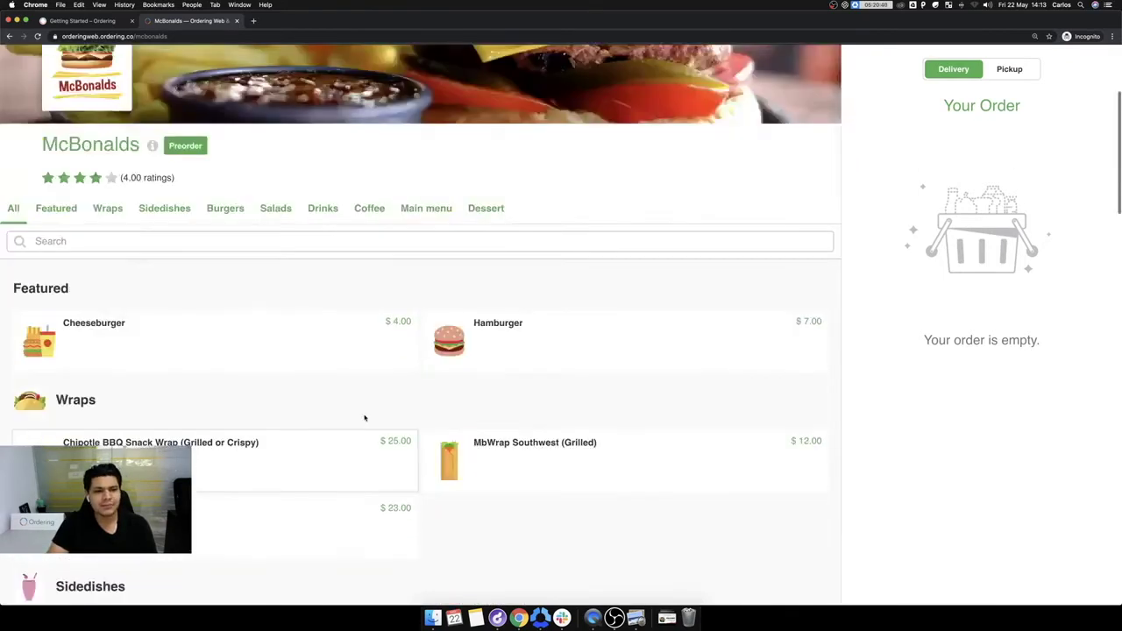
pyautogui.scroll(-1, 365, 418)
# Step: Add a small Chipotle BBQ Snack Wrap with onion and no combo, then open McBonalds' info
pyautogui.click(288, 404)
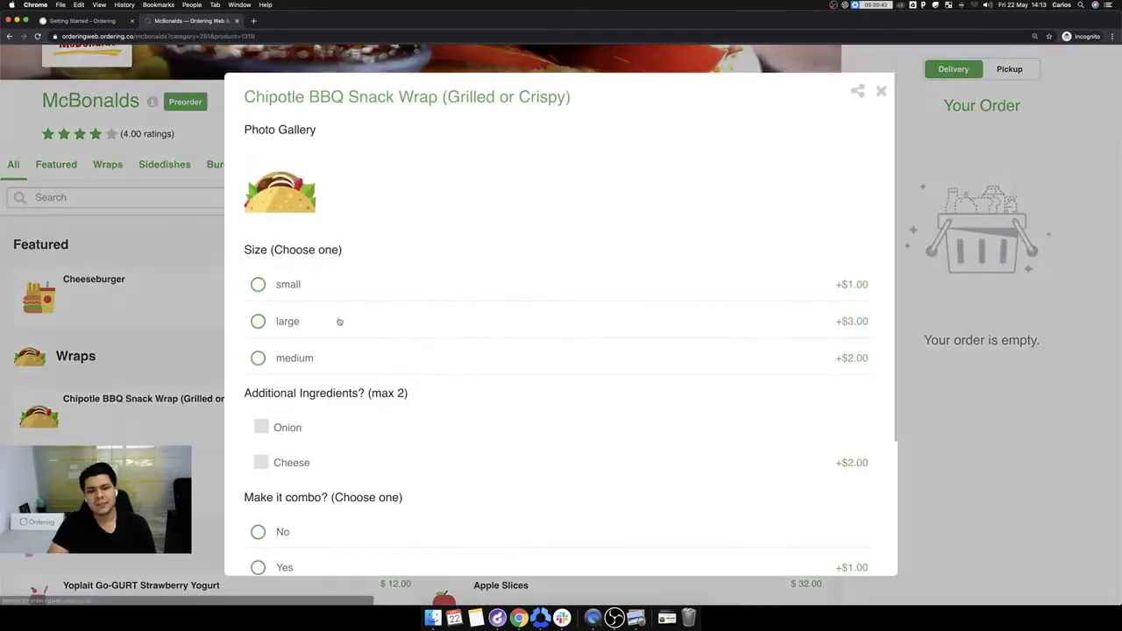
pyautogui.click(303, 284)
pyautogui.scroll(-5, 307, 395)
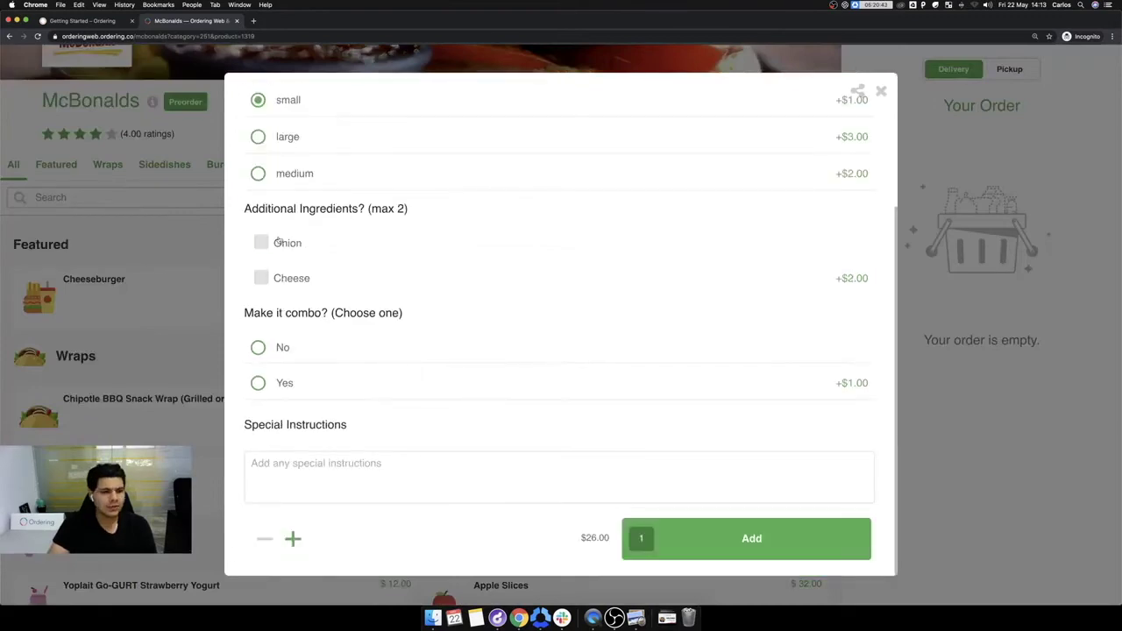
pyautogui.click(261, 243)
pyautogui.click(273, 349)
pyautogui.click(667, 544)
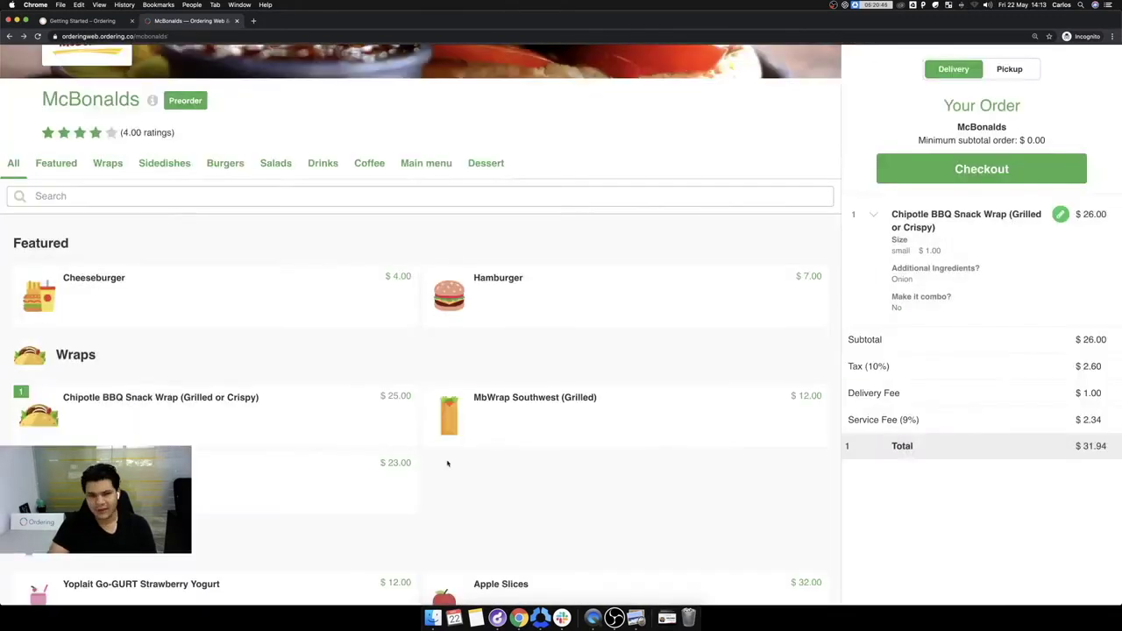
pyautogui.scroll(5, 447, 463)
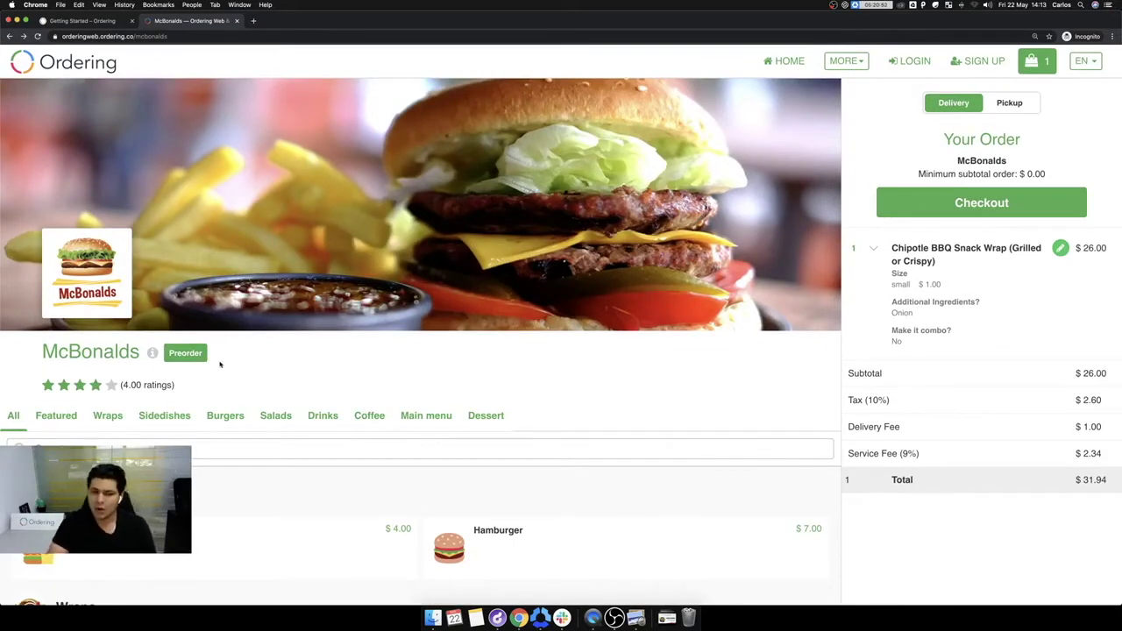
pyautogui.click(152, 352)
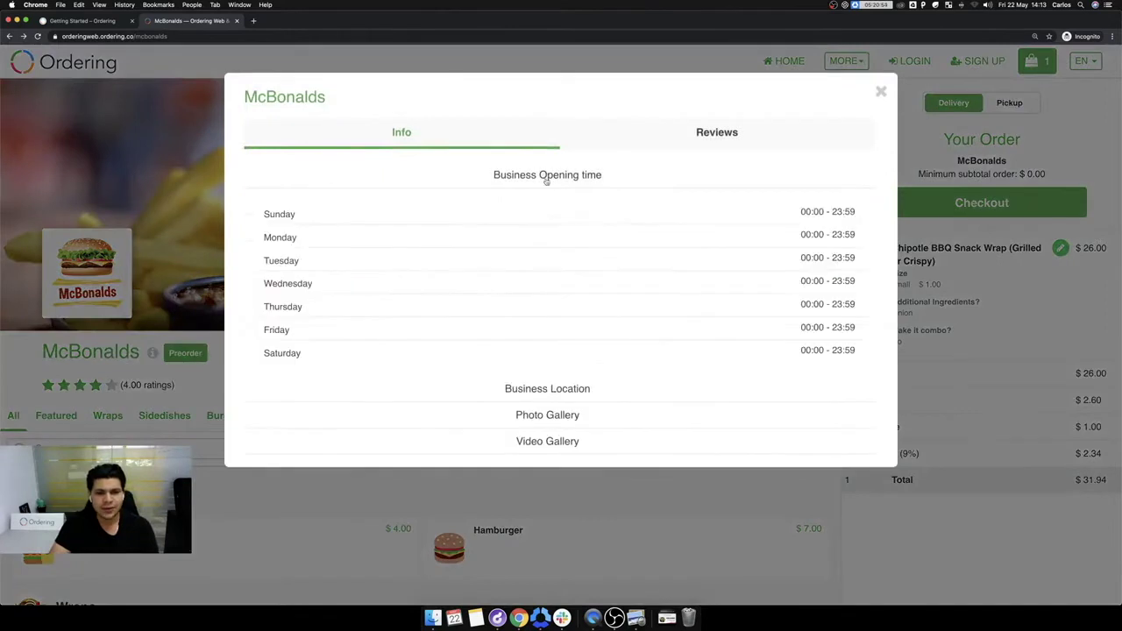
# Step: Browse McBonalds' opening hours, location and photo gallery, enlarging one photo
pyautogui.click(547, 178)
pyautogui.click(539, 207)
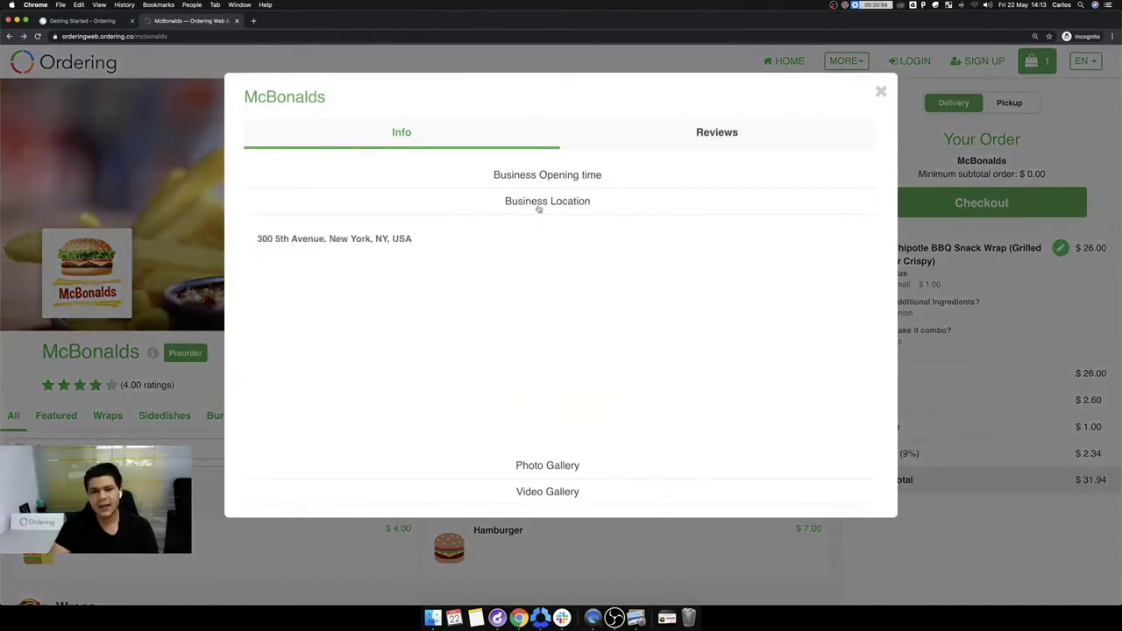
pyautogui.click(541, 211)
pyautogui.click(548, 227)
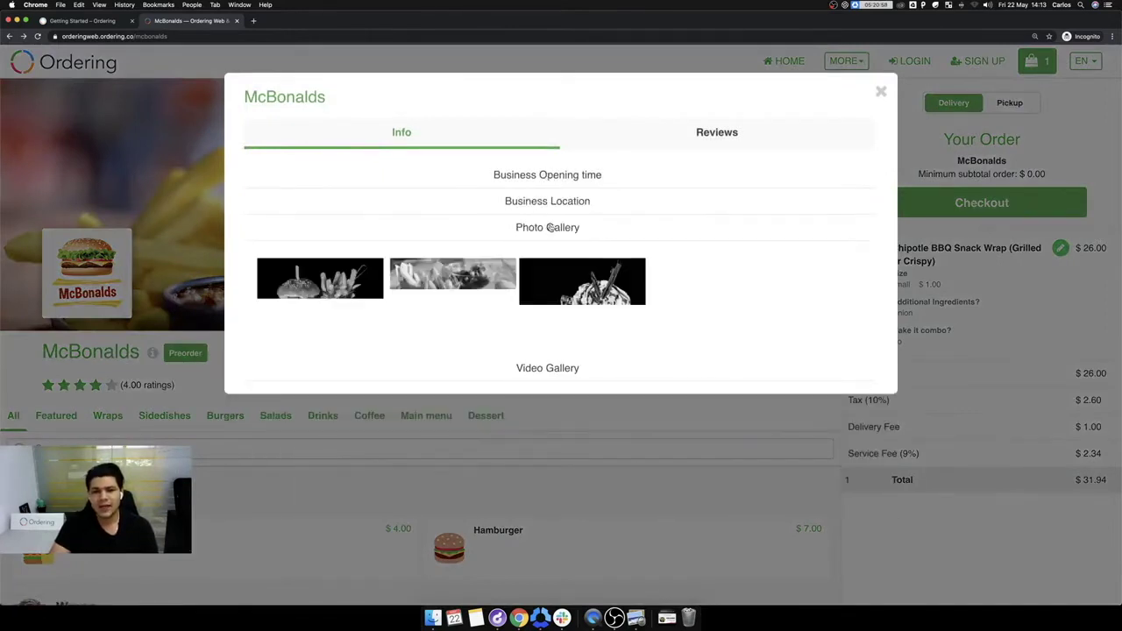
pyautogui.click(549, 227)
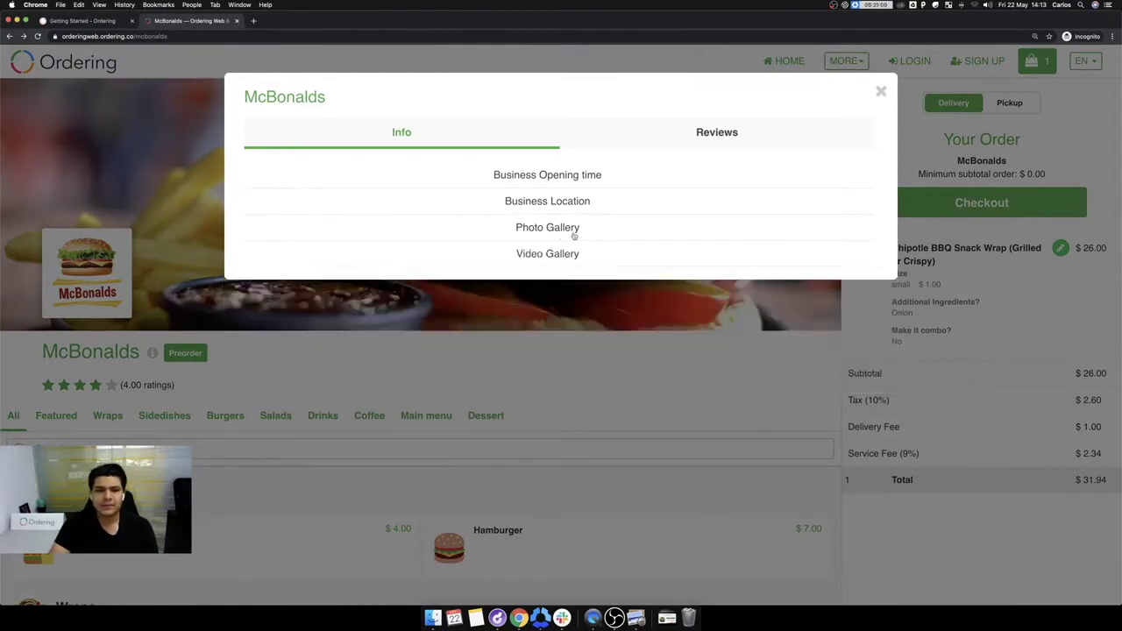
pyautogui.click(553, 233)
pyautogui.click(692, 299)
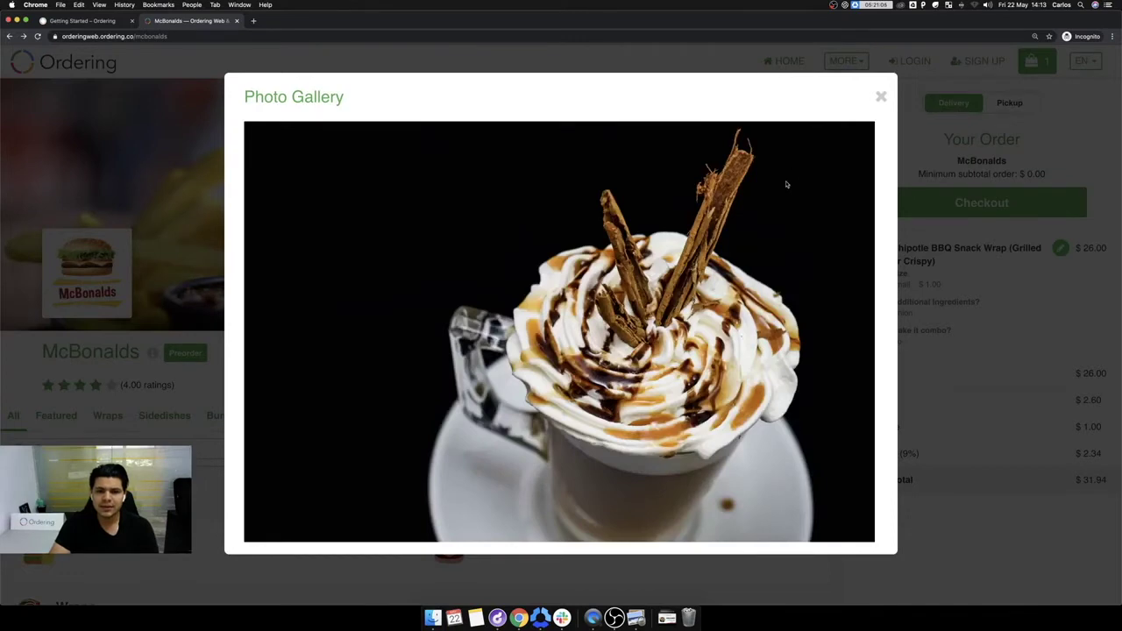
pyautogui.click(880, 95)
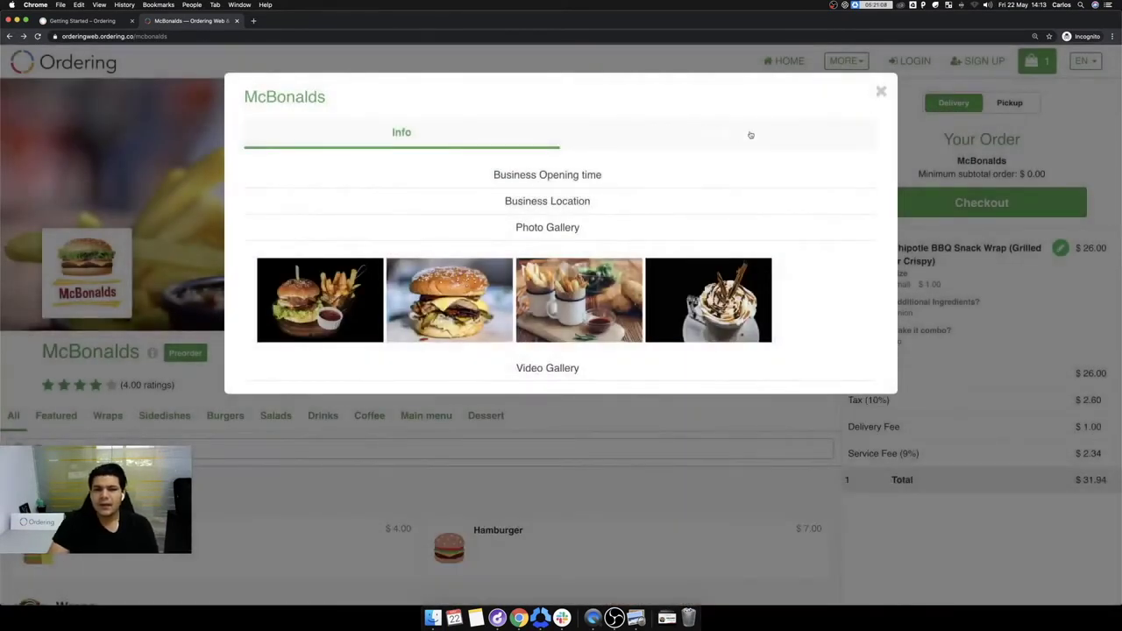
# Step: Check McBonalds' reviews with the 4+, 3+, 2+ and 1+ star filters, then close the info
pyautogui.click(692, 133)
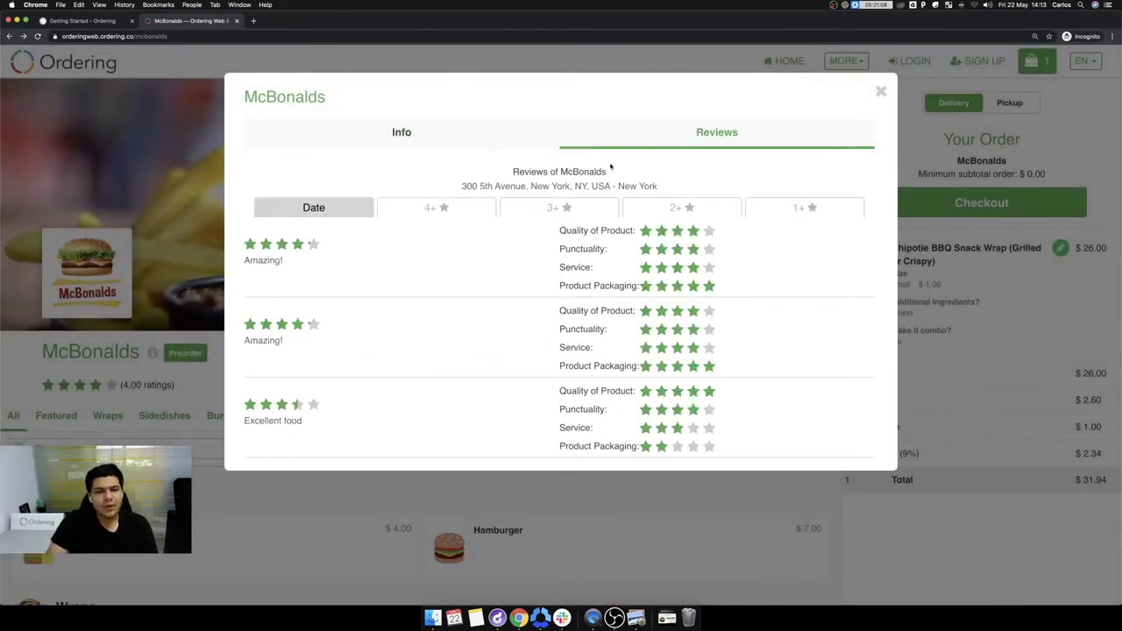
pyautogui.click(443, 208)
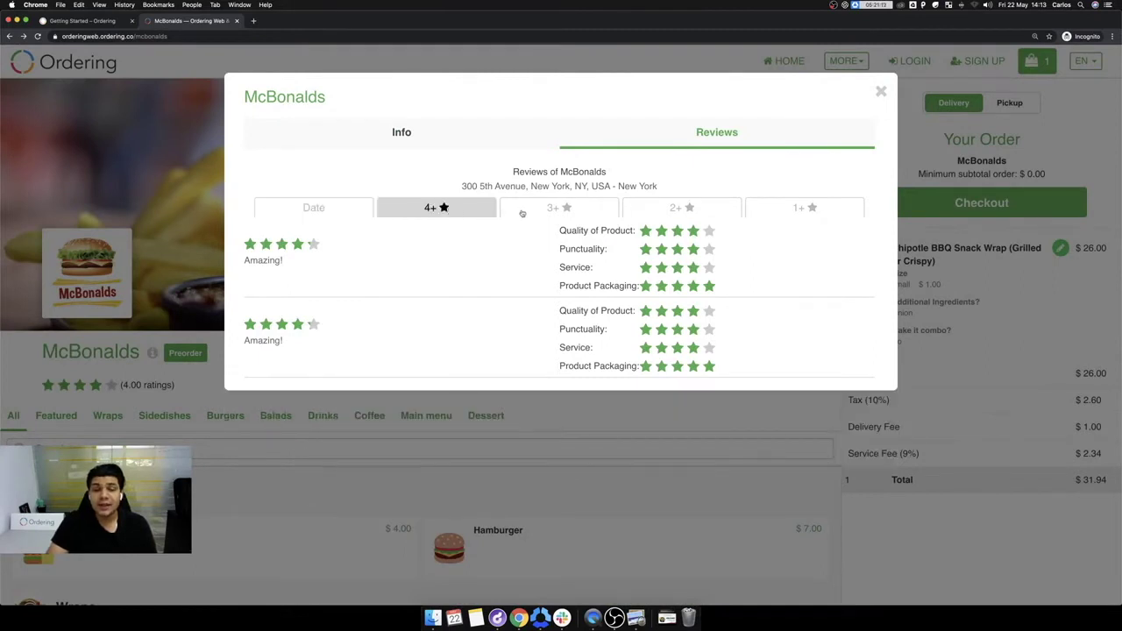
pyautogui.click(582, 213)
pyautogui.click(683, 211)
pyautogui.click(783, 211)
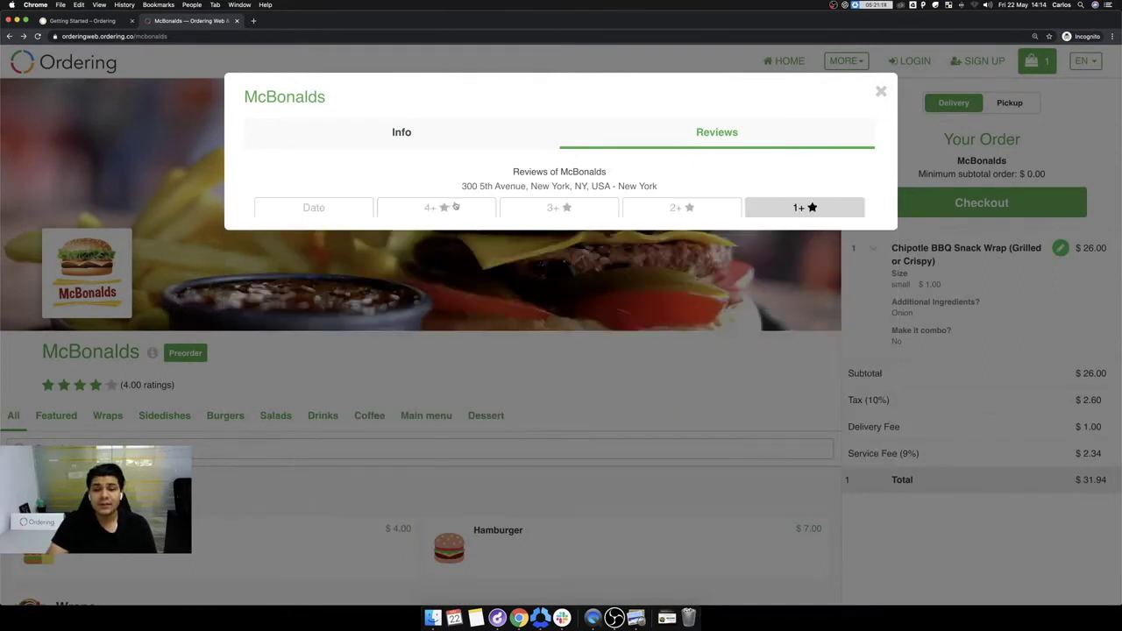
pyautogui.click(461, 207)
pyautogui.click(314, 207)
pyautogui.click(402, 133)
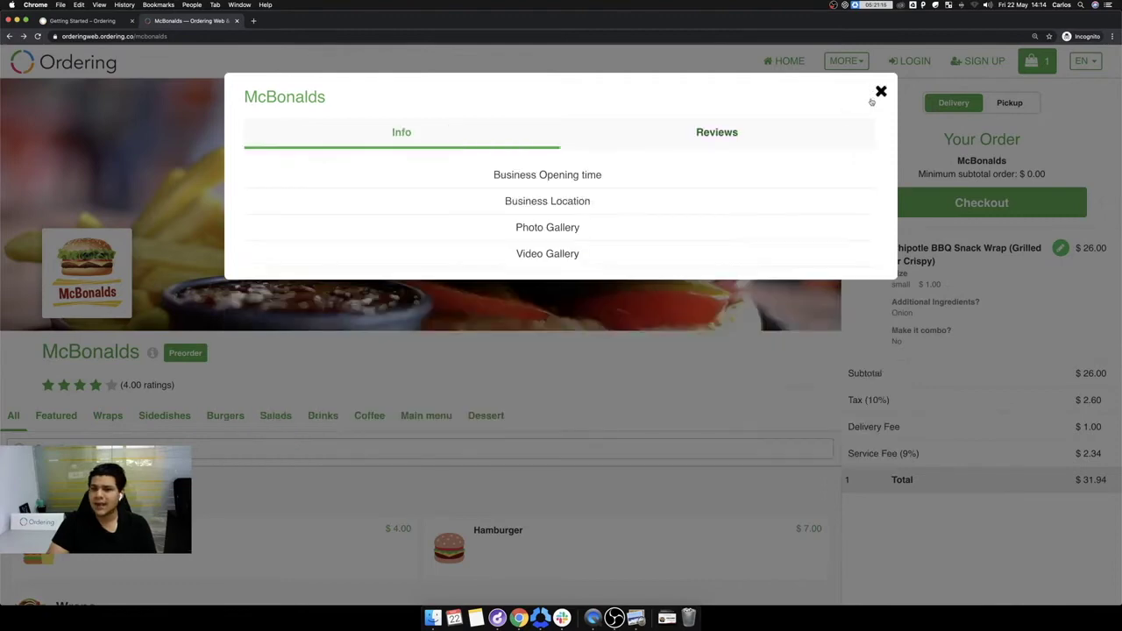
pyautogui.click(881, 91)
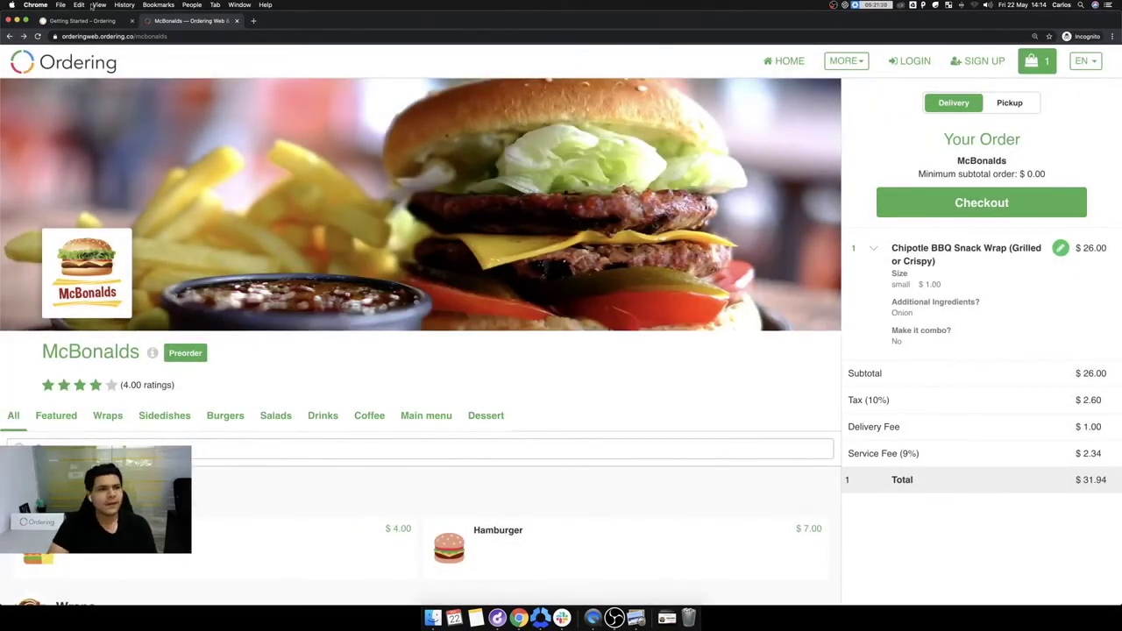
# Step: Check out with only the wrap, declining the suggested extra items
pyautogui.click(962, 203)
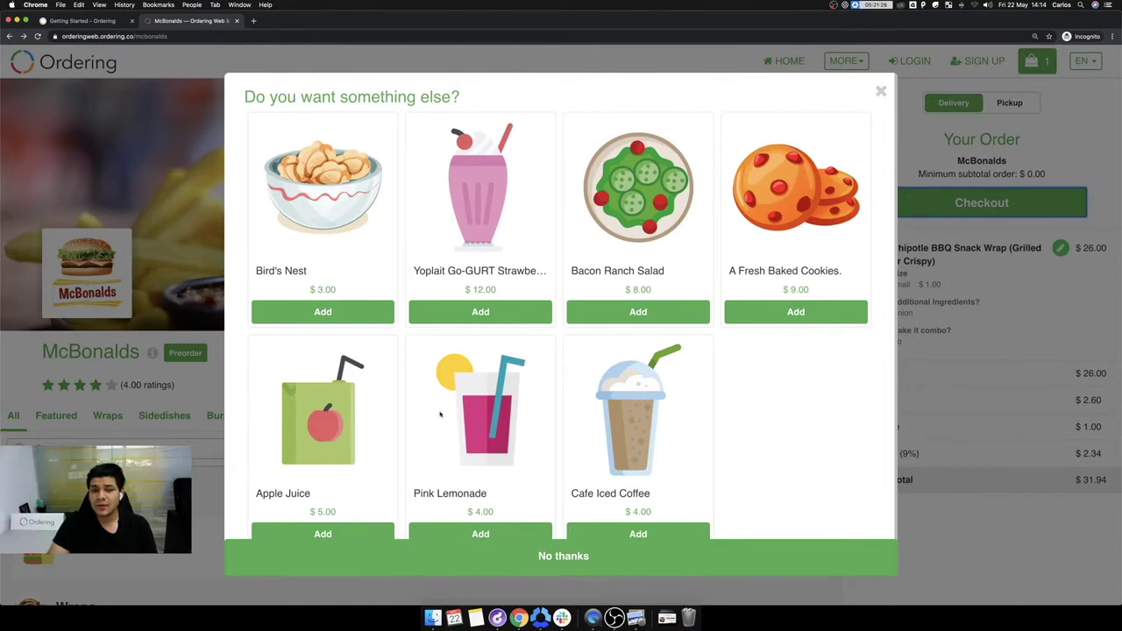
pyautogui.click(635, 534)
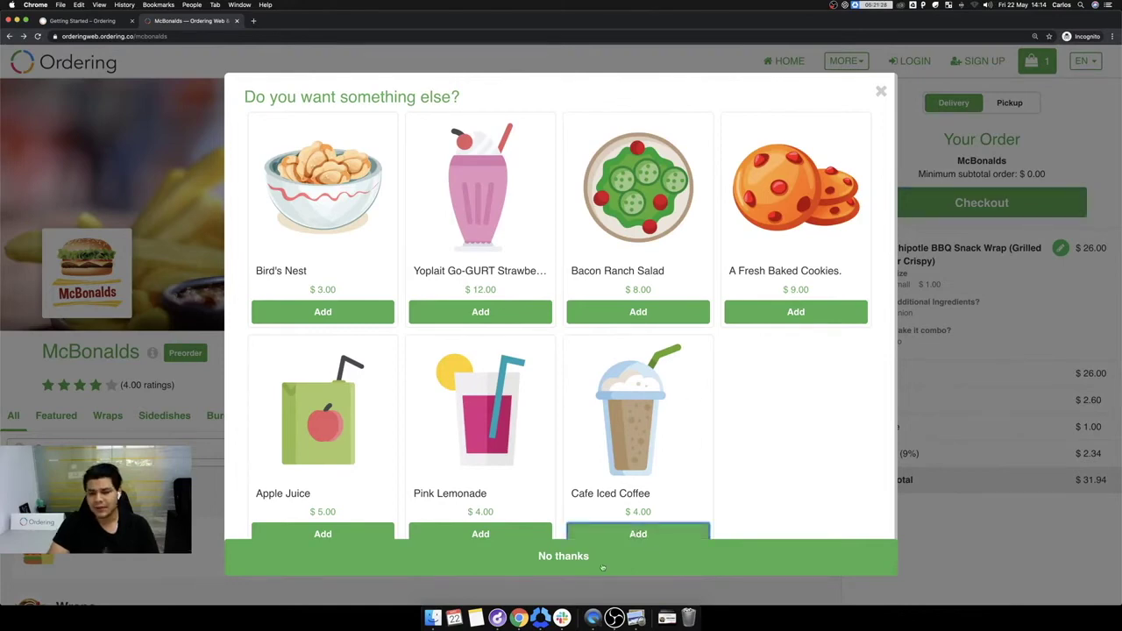
pyautogui.click(602, 561)
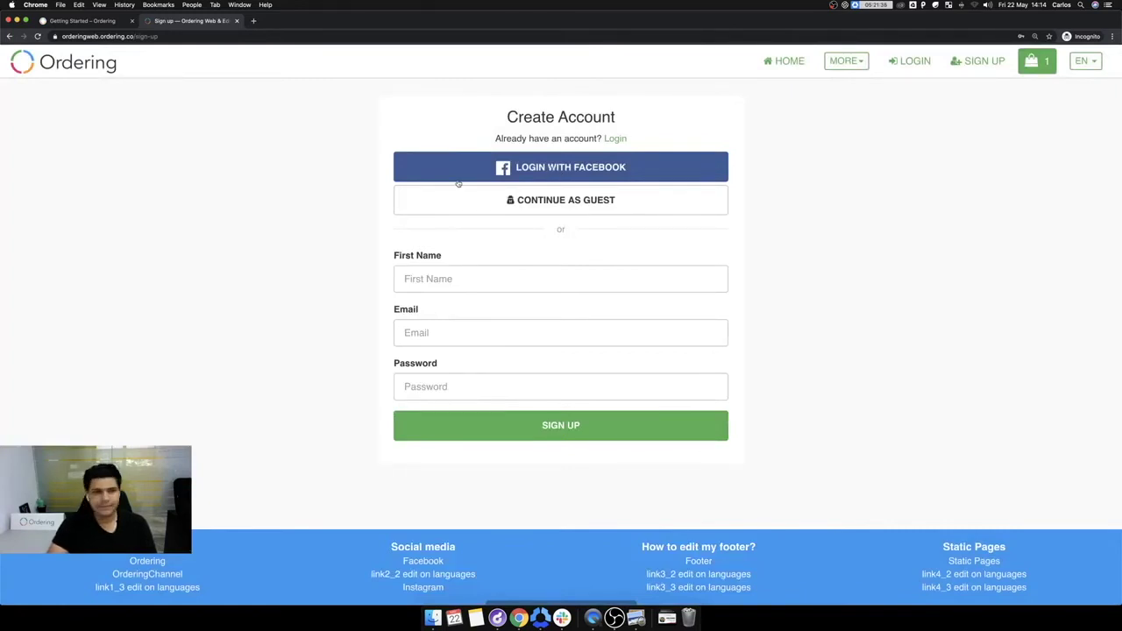
pyautogui.click(253, 20)
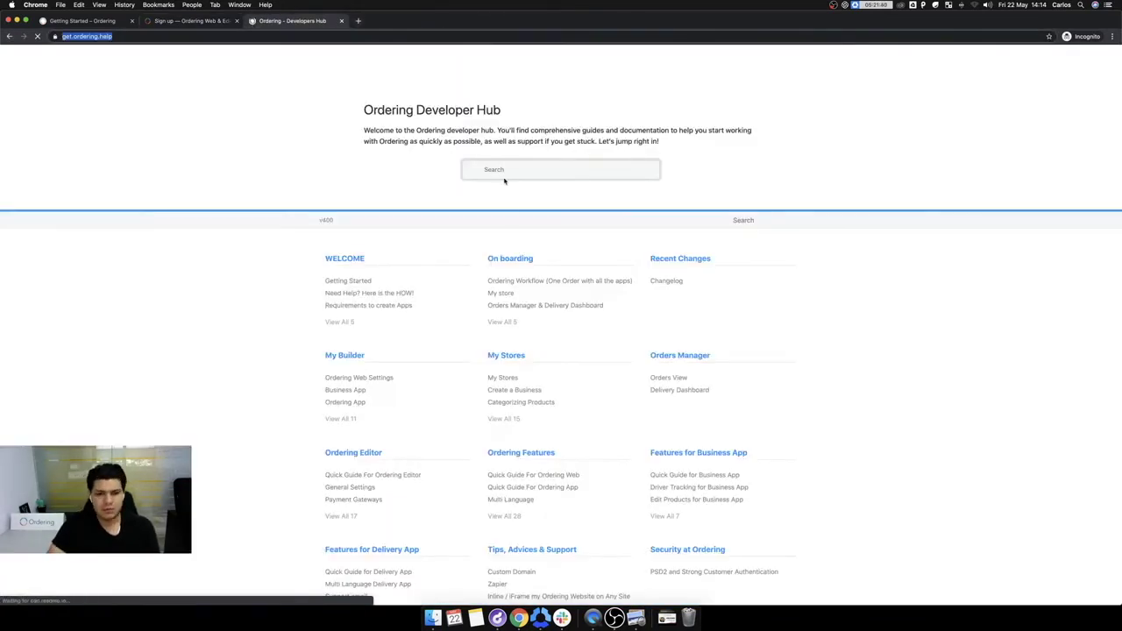
# Step: Search the Developer Hub for 'facebook logins', then close it and return to Getting Started
pyautogui.click(504, 172)
pyautogui.write('face')
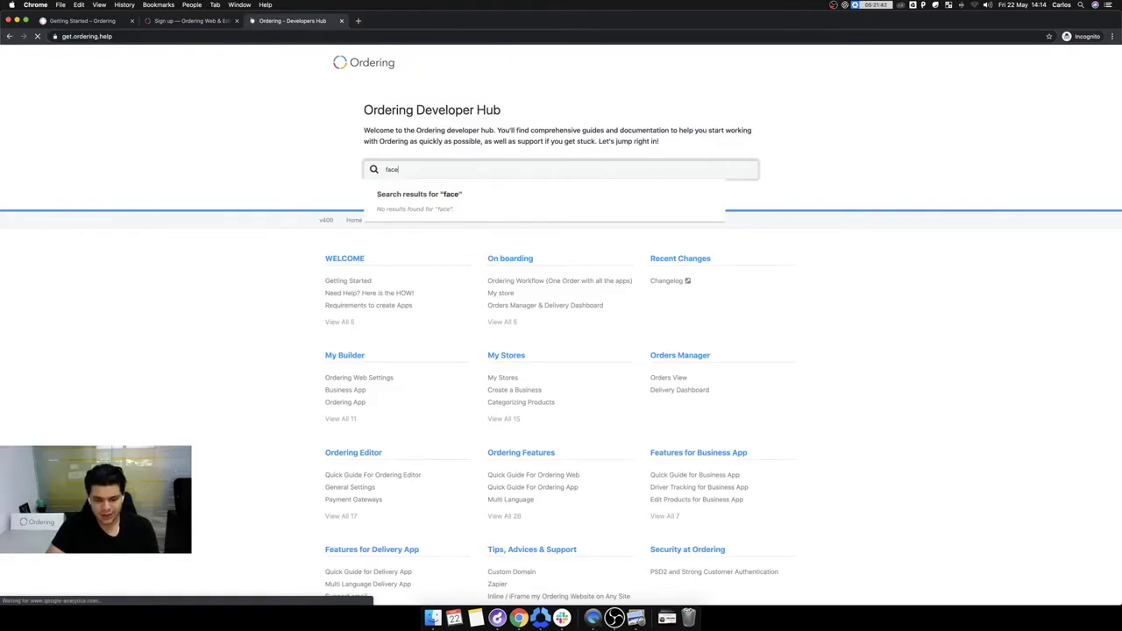
pyautogui.write('book logins')
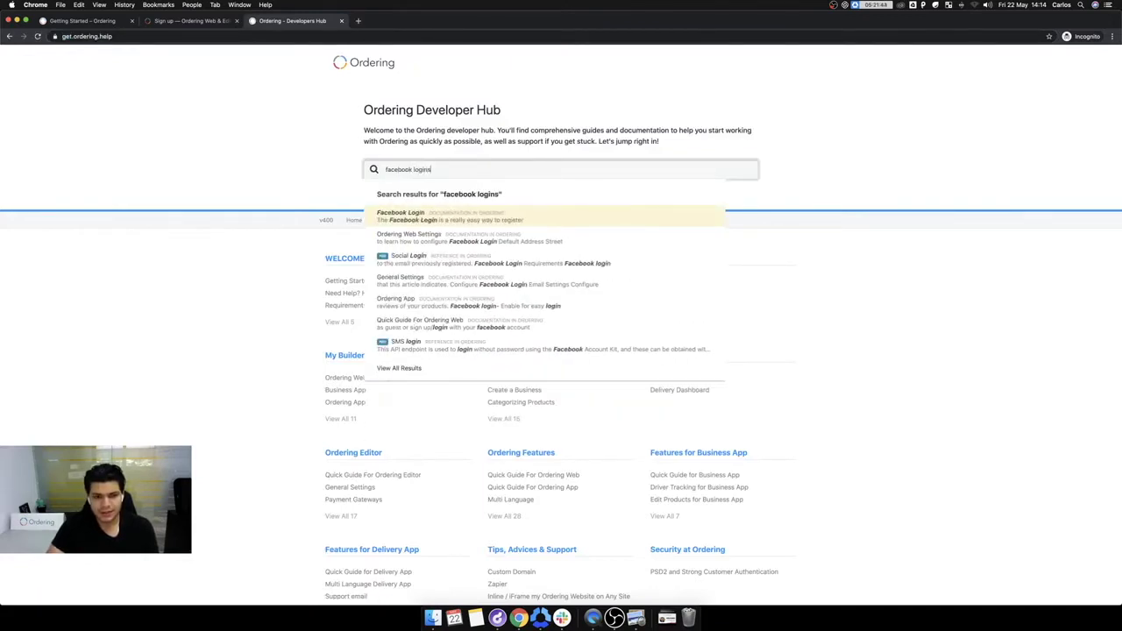
pyautogui.press('super+w')
pyautogui.click(56, 21)
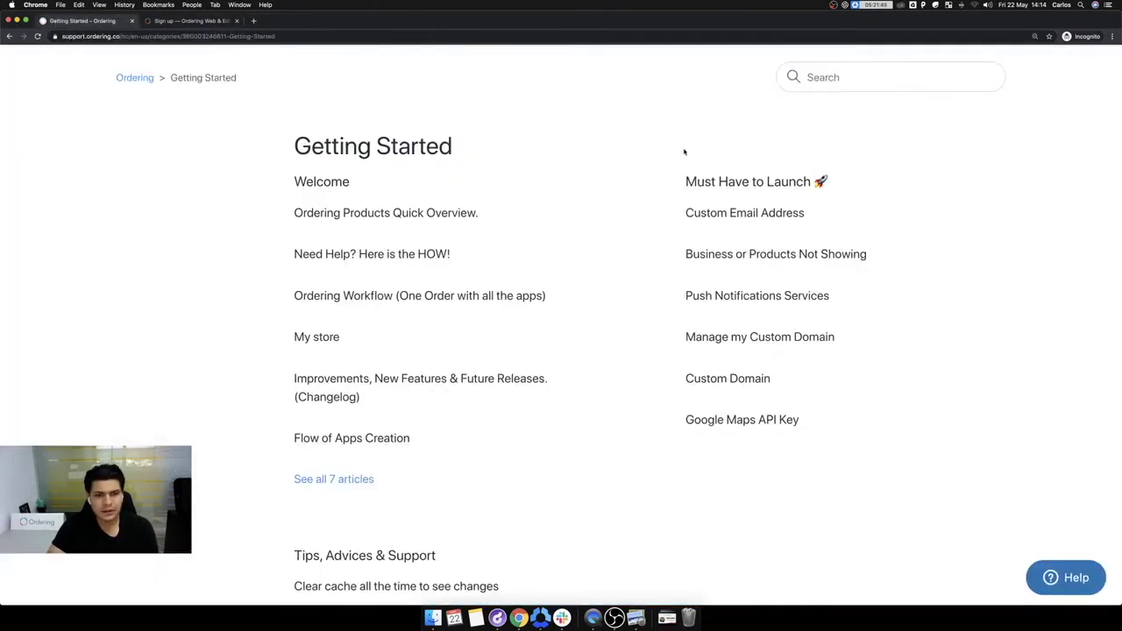
# Step: Search the Help Center for 'facebook login' and open the Facebook Login article
pyautogui.click(850, 82)
pyautogui.write('facebo')
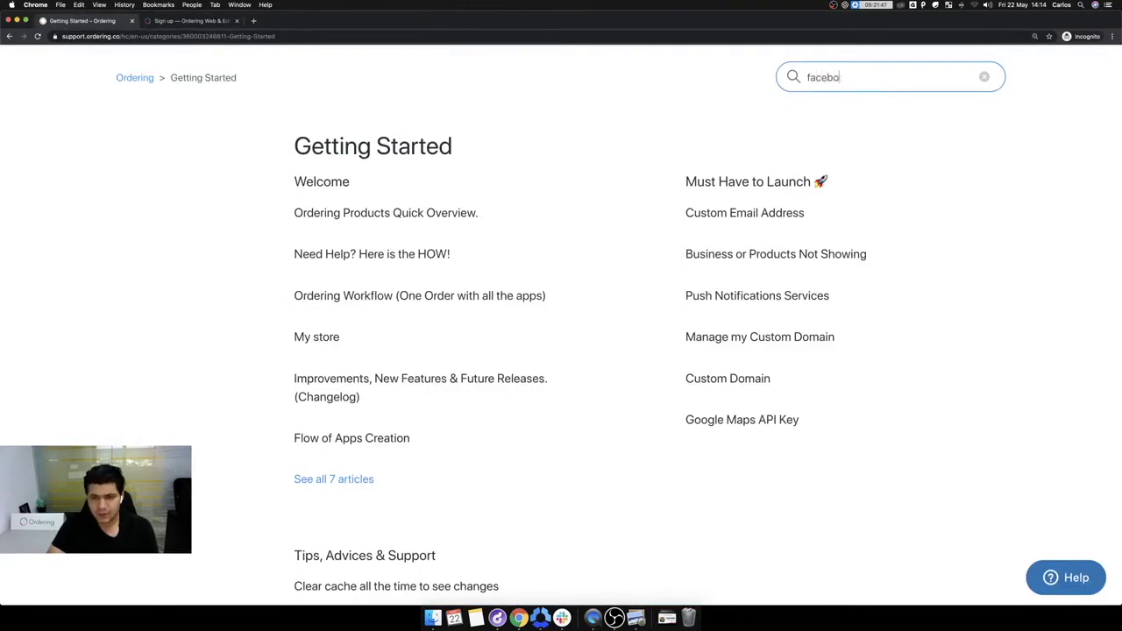
pyautogui.write('ok login')
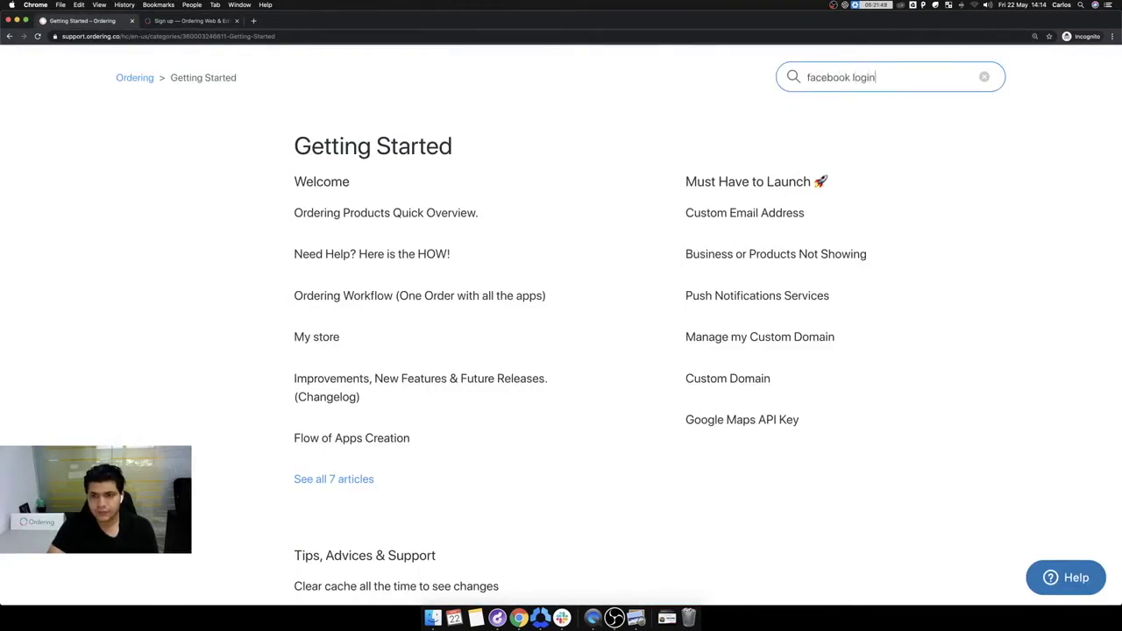
pyautogui.press('Return')
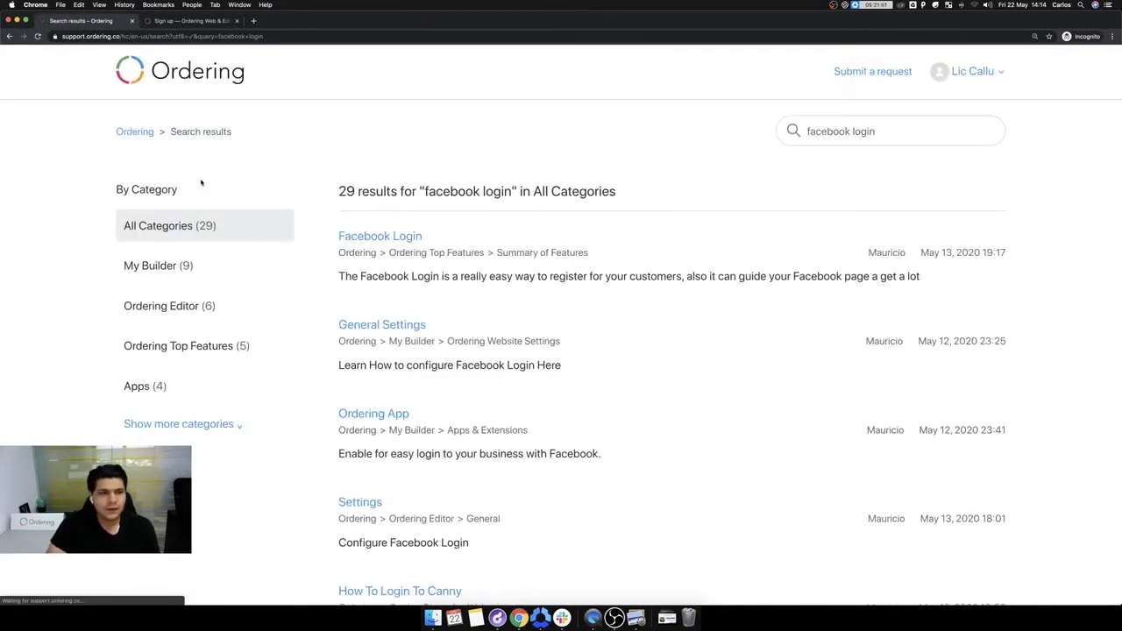
pyautogui.click(394, 238)
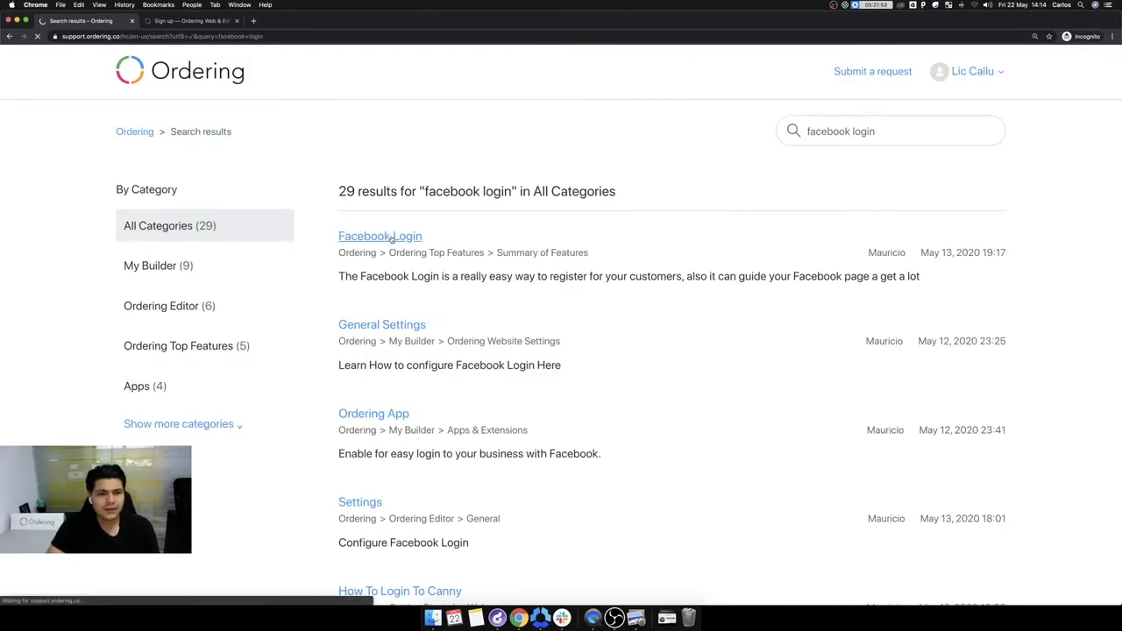
# Step: Scroll the Facebook Login article through the developer-account, website and Site URL steps to Add iOS
pyautogui.scroll(-5, 636, 358)
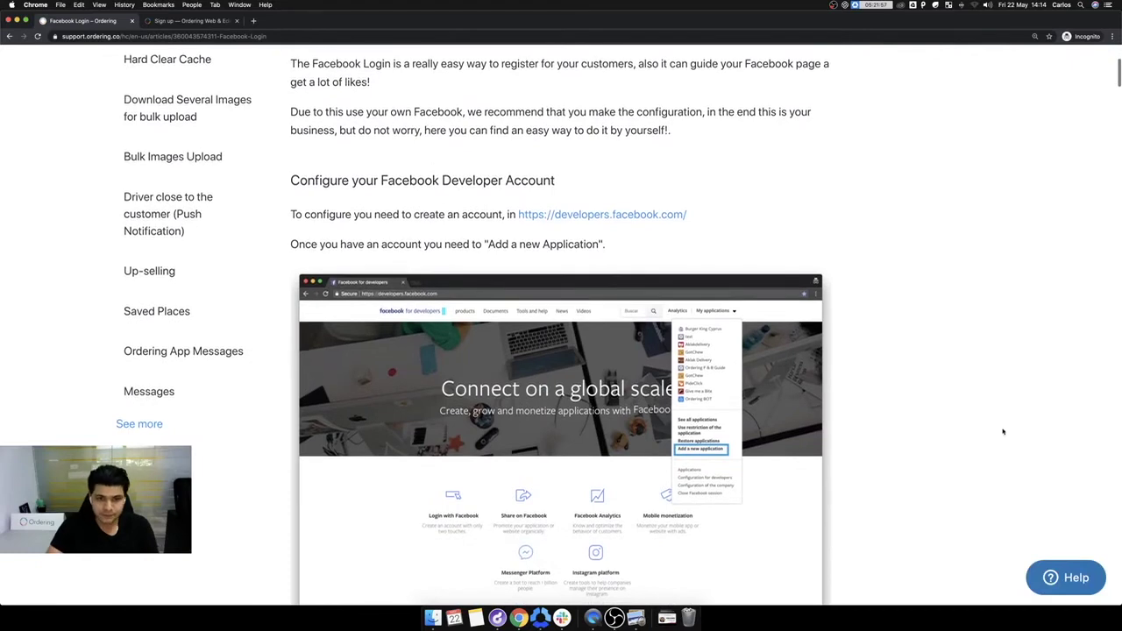
pyautogui.scroll(-3, 1002, 429)
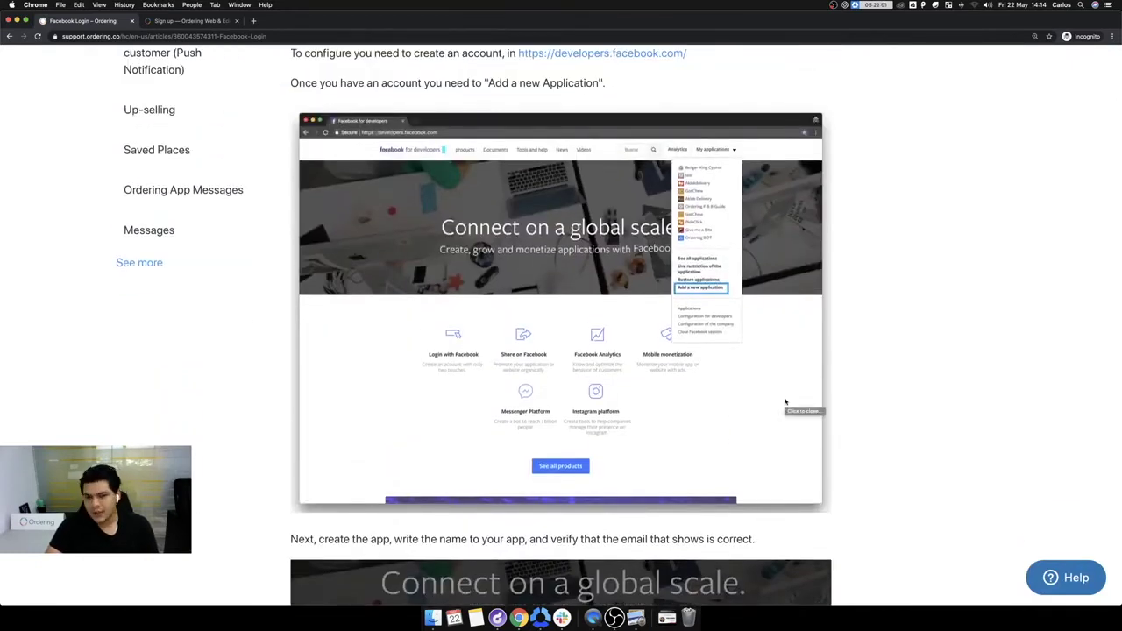
pyautogui.scroll(-2, 787, 402)
pyautogui.scroll(1, 789, 402)
pyautogui.scroll(-2, 796, 401)
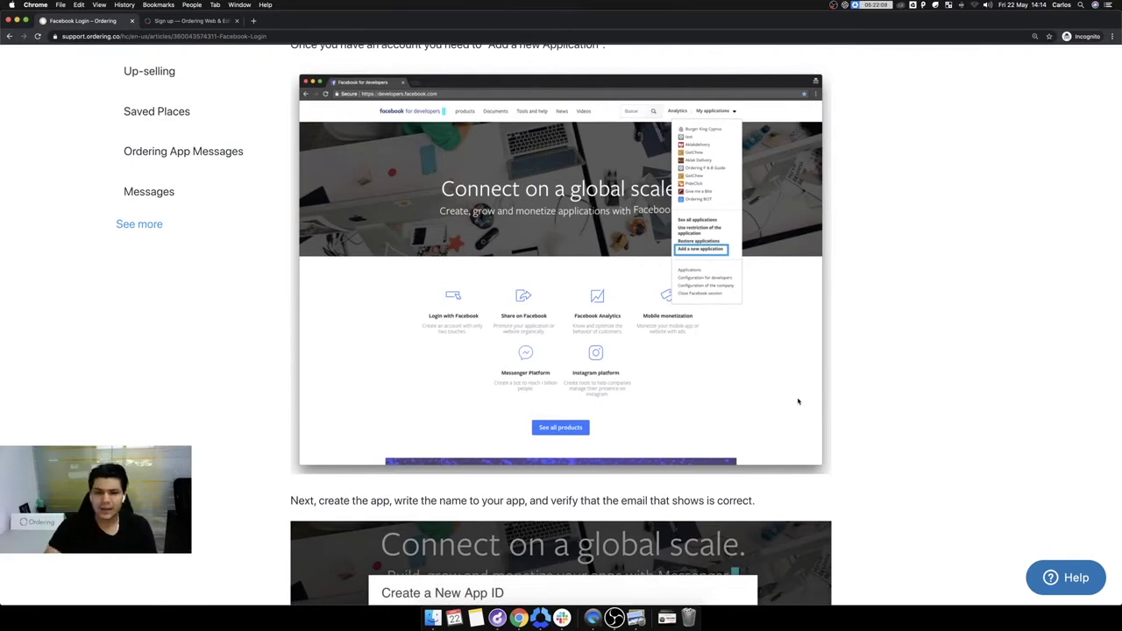
pyautogui.scroll(-2, 794, 401)
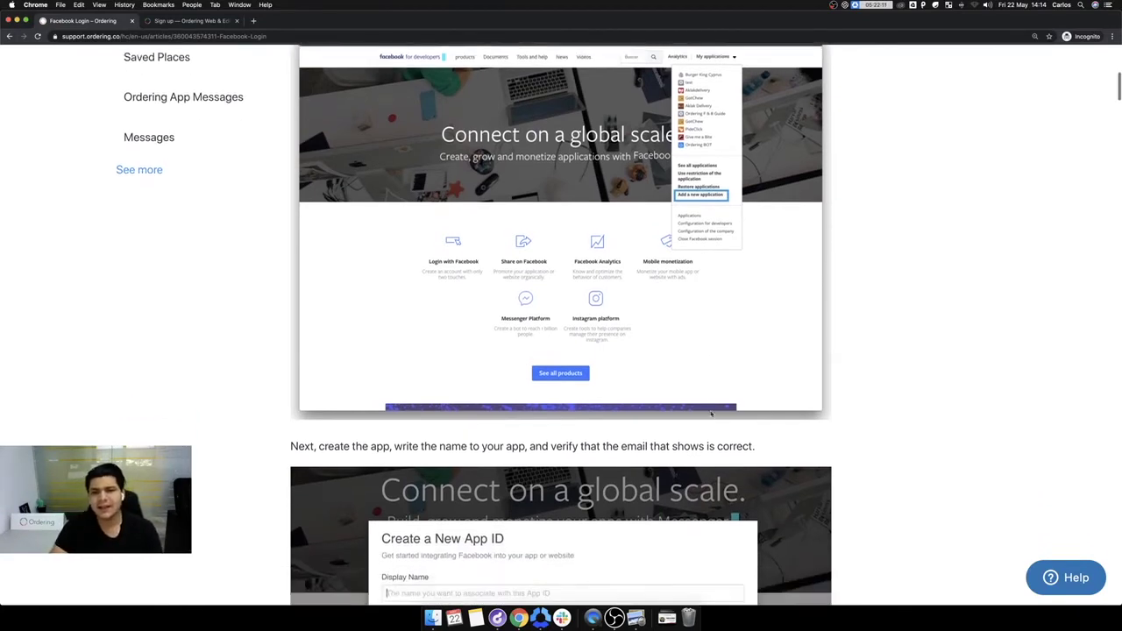
pyautogui.scroll(3, 711, 413)
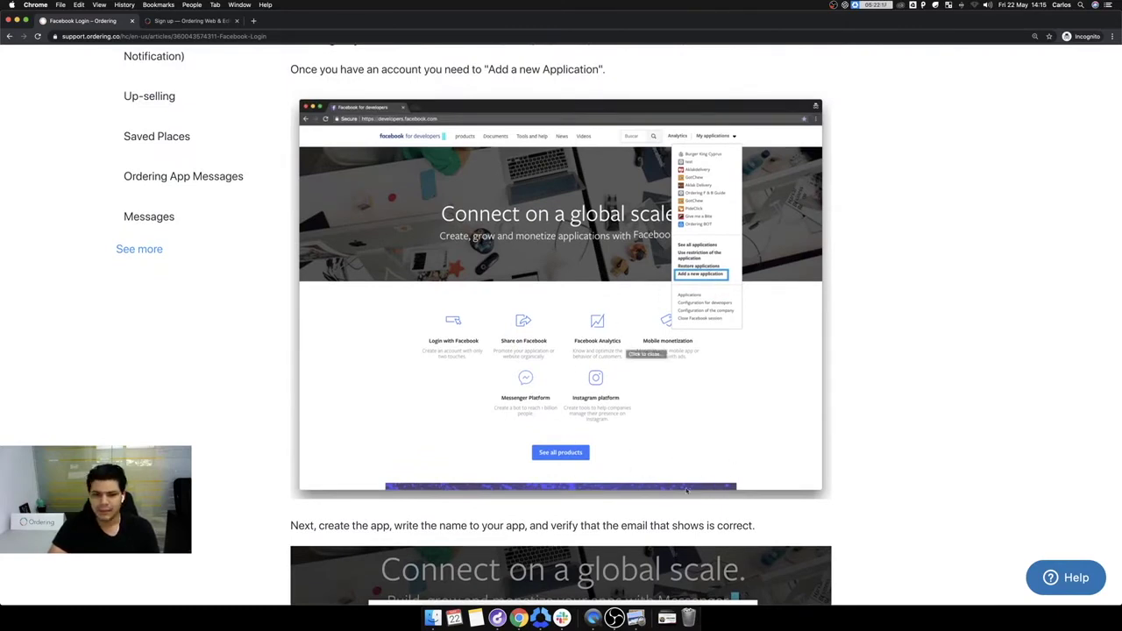
pyautogui.scroll(-4, 686, 492)
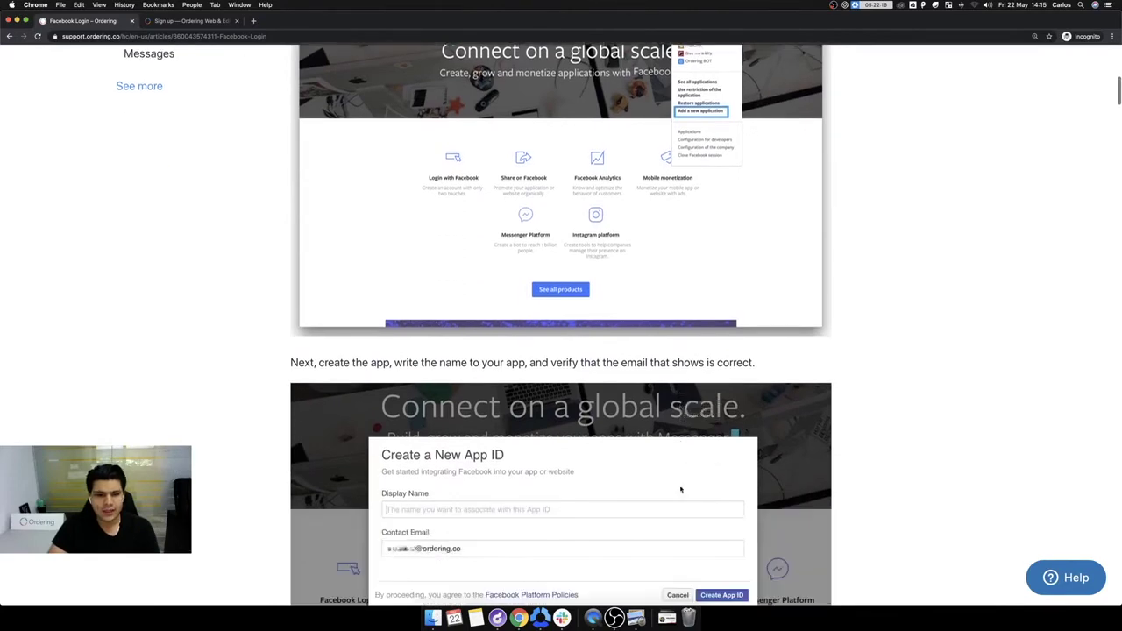
pyautogui.scroll(-3, 681, 489)
pyautogui.scroll(6, 680, 489)
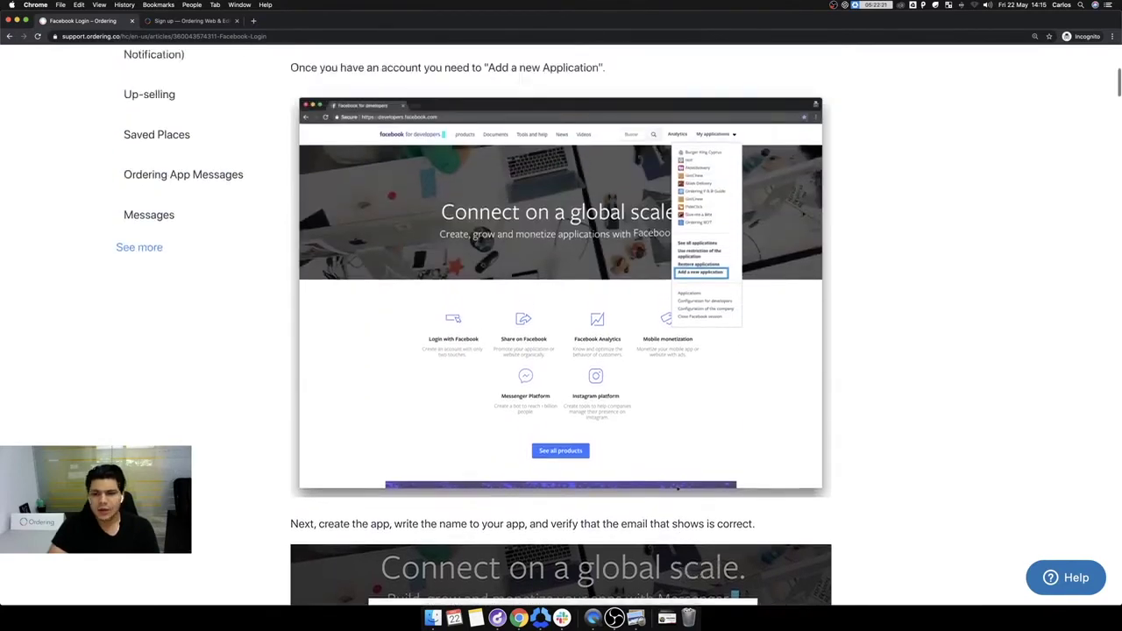
pyautogui.scroll(5, 677, 488)
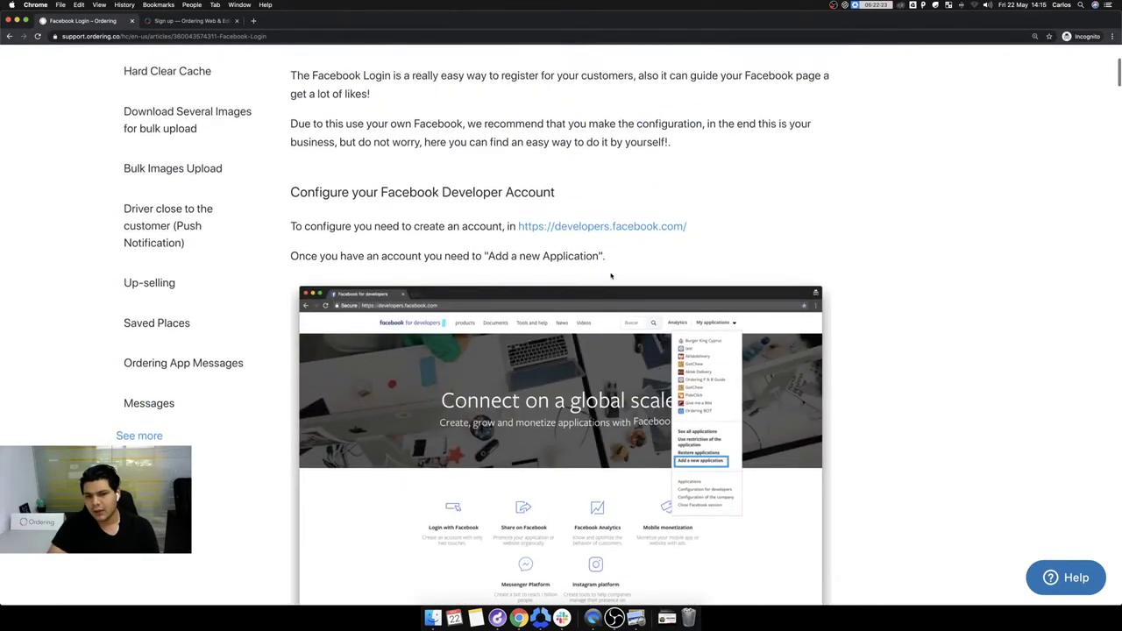
pyautogui.scroll(-13, 611, 276)
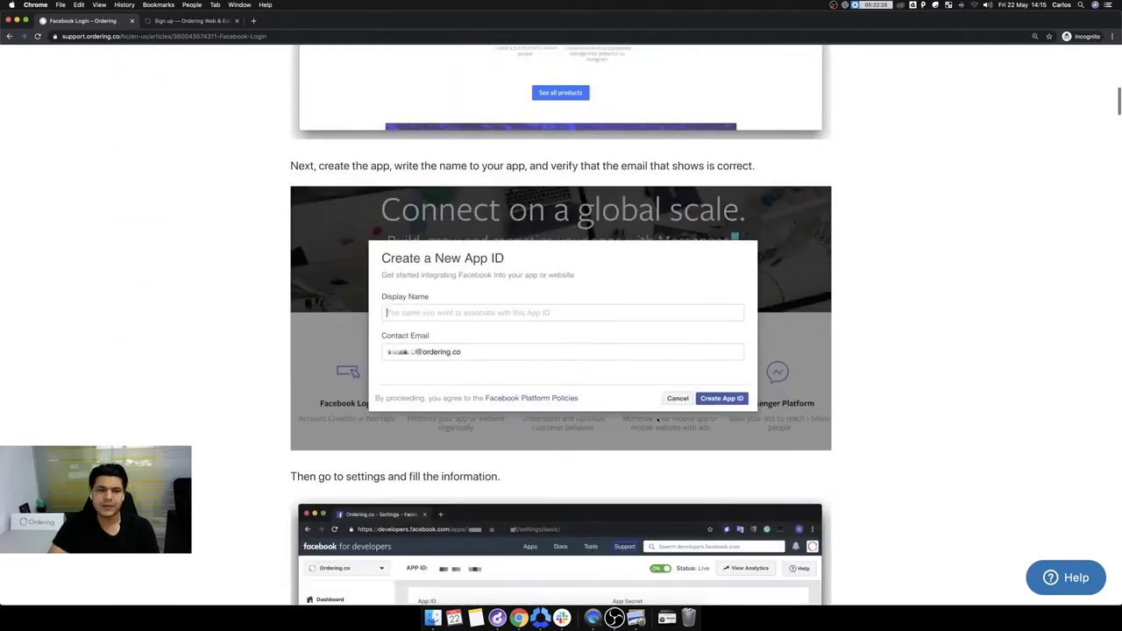
pyautogui.scroll(-11, 658, 420)
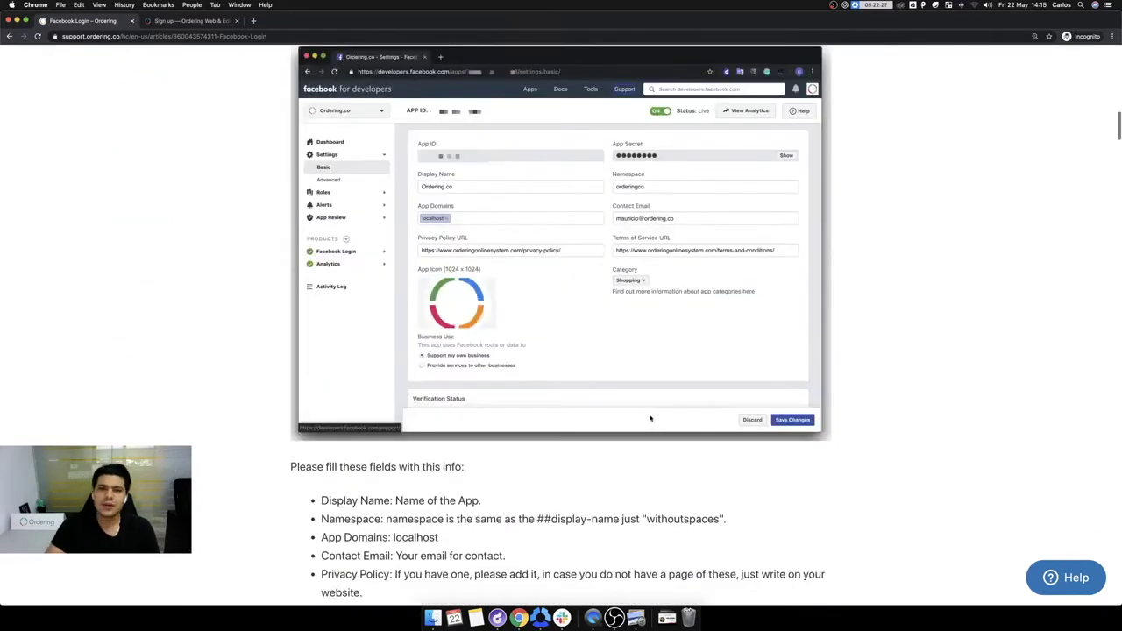
pyautogui.scroll(-2, 650, 418)
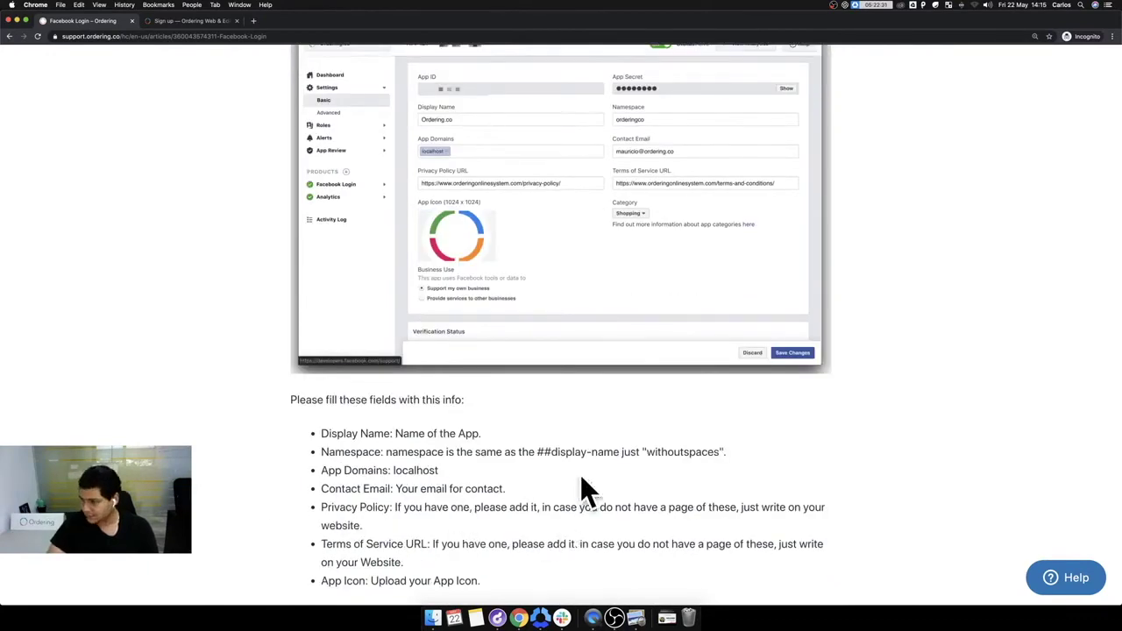
pyautogui.scroll(-12, 438, 489)
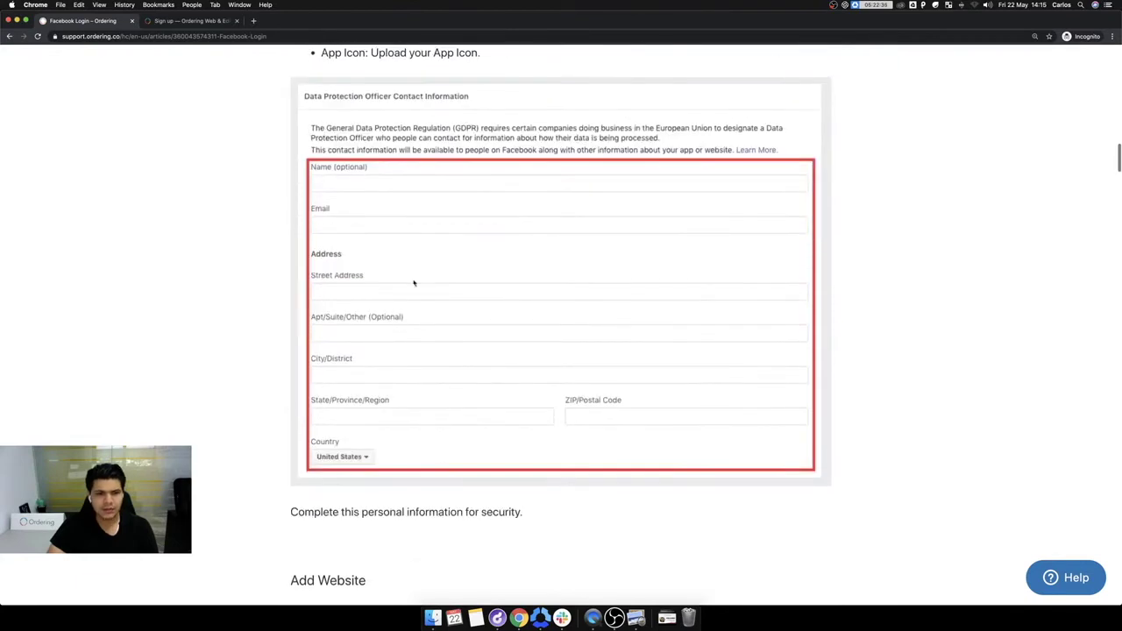
pyautogui.scroll(-10, 468, 303)
pyautogui.scroll(-8, 473, 305)
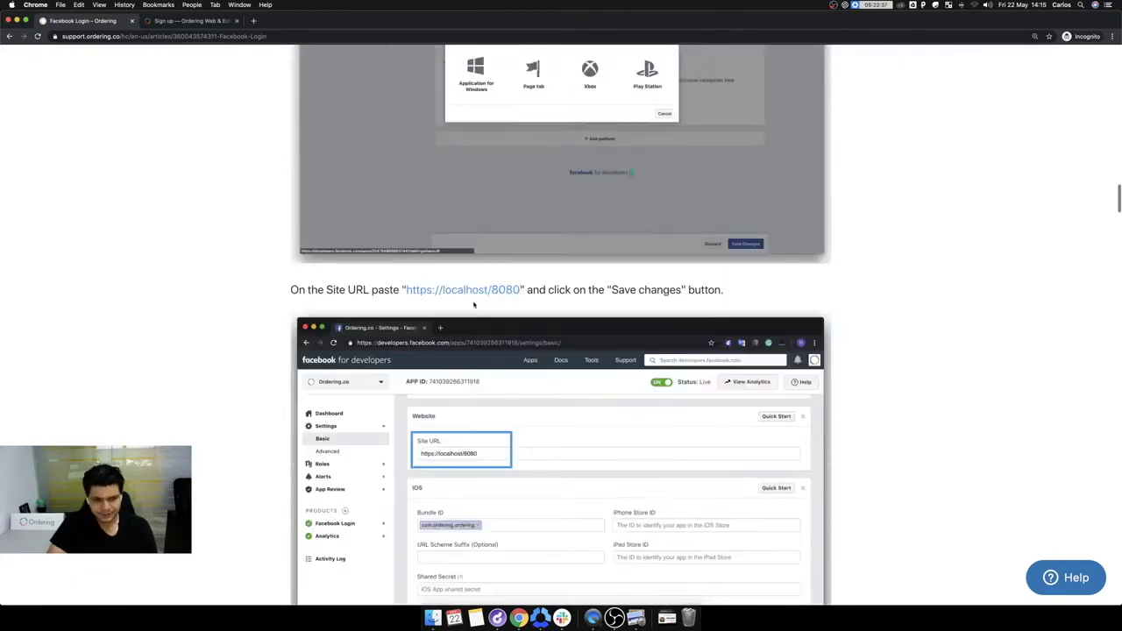
pyautogui.scroll(6, 474, 304)
pyautogui.scroll(-10, 436, 178)
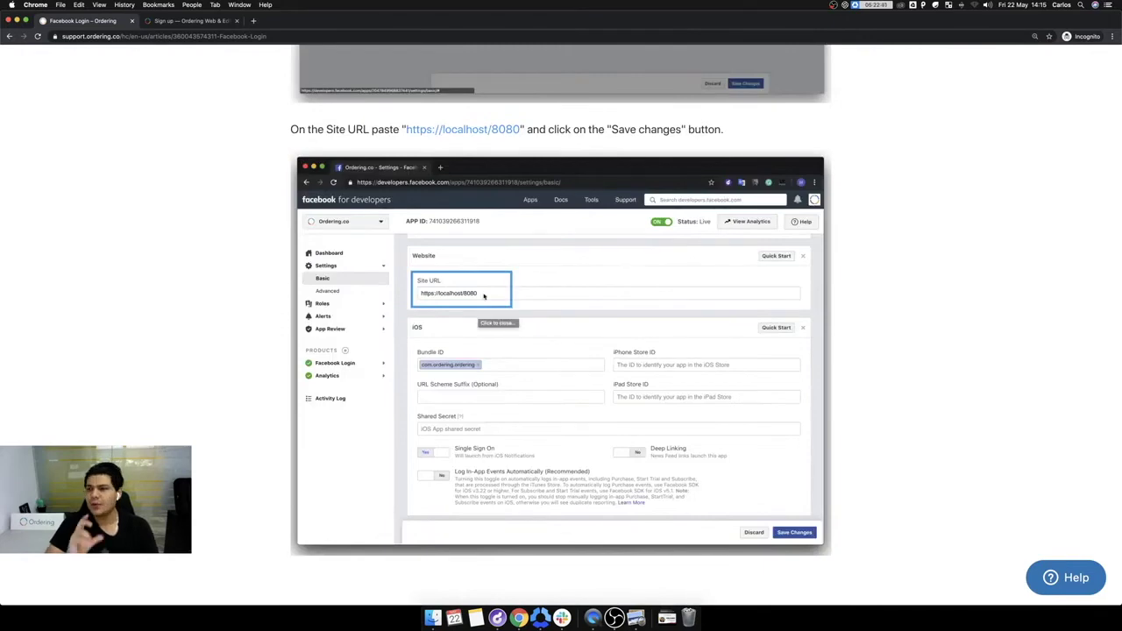
pyautogui.scroll(-9, 483, 296)
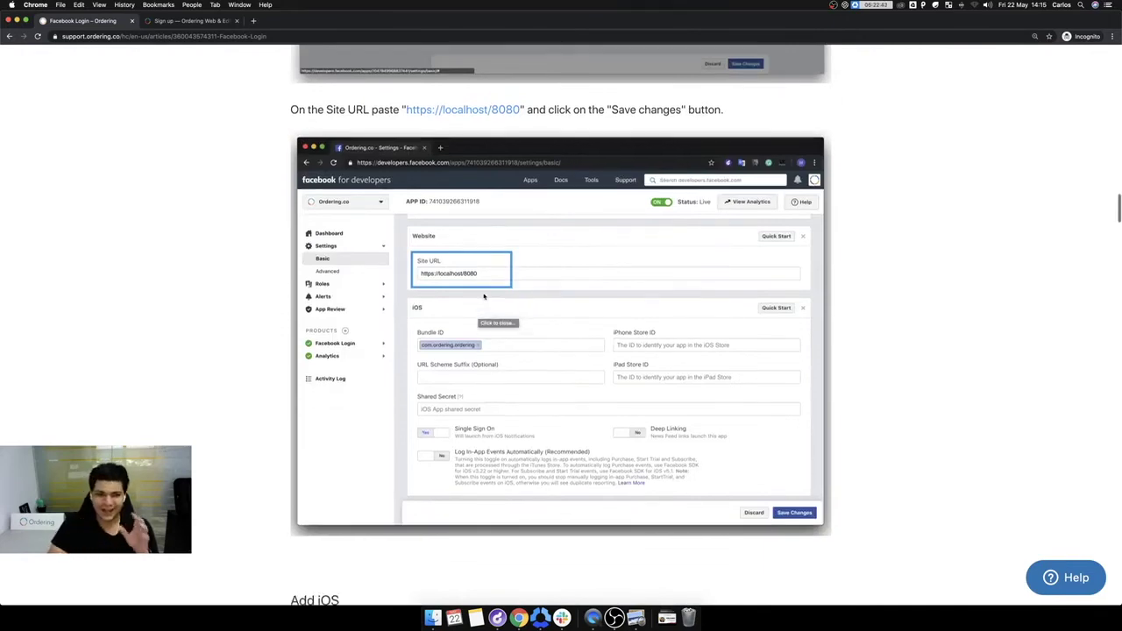
pyautogui.scroll(8, 563, 318)
pyautogui.scroll(14, 605, 308)
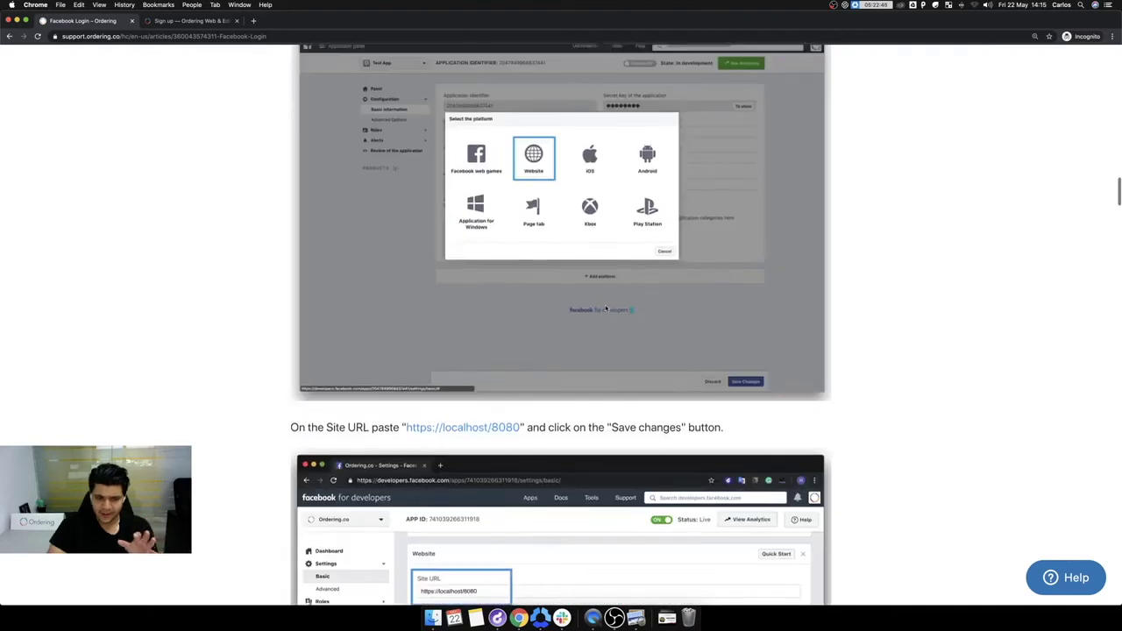
pyautogui.scroll(-5, 587, 350)
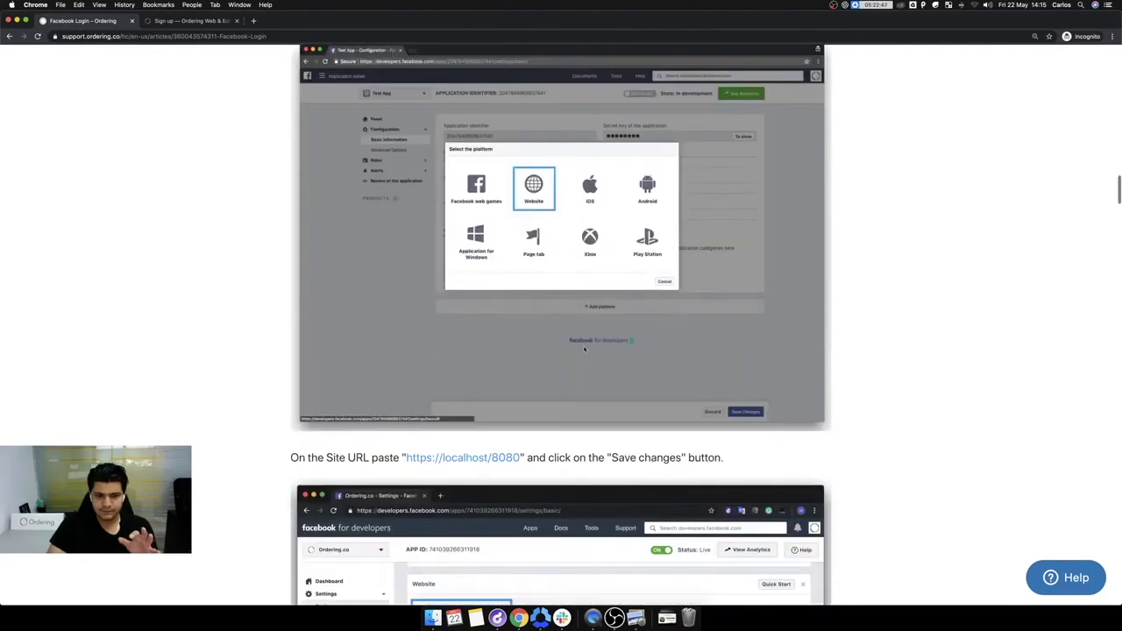
pyautogui.scroll(-5, 591, 353)
pyautogui.scroll(-5, 587, 349)
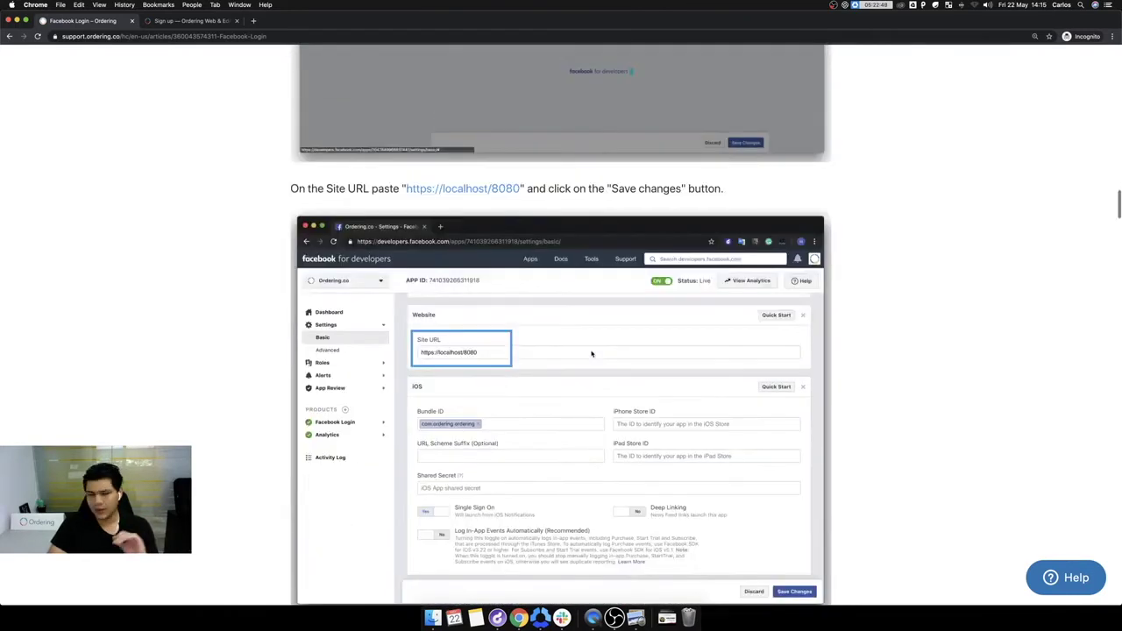
pyautogui.scroll(-10, 579, 339)
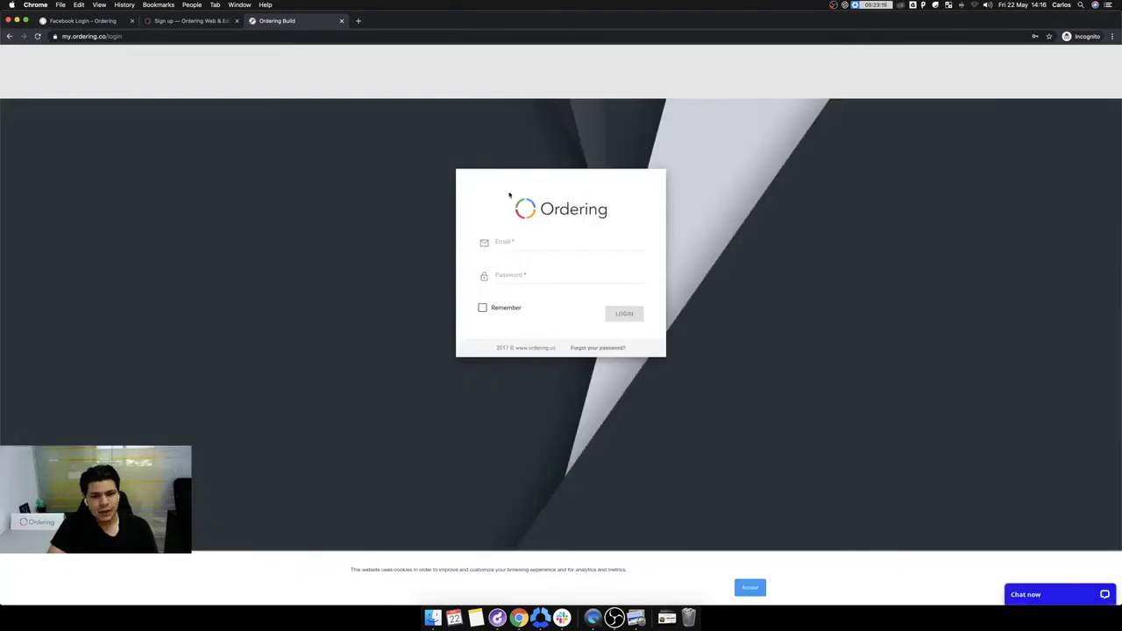
# Step: Log in to Ordering Builder with the saved account and open the 2872 Mauricio App
pyautogui.click(517, 243)
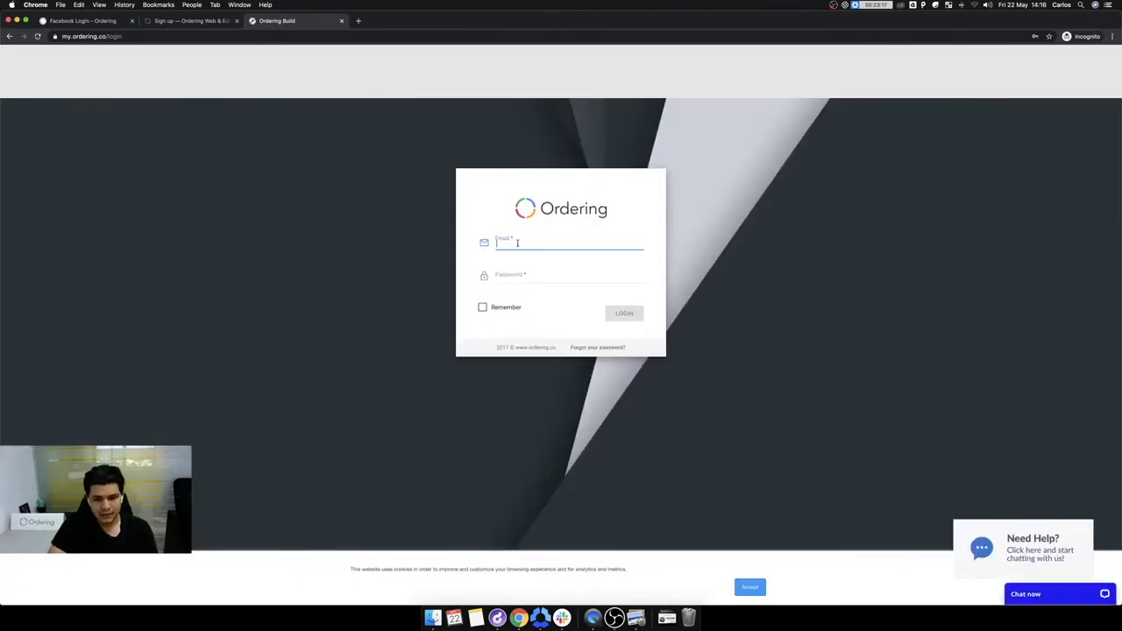
pyautogui.write('mau')
pyautogui.press('Down')
pyautogui.press('Return')
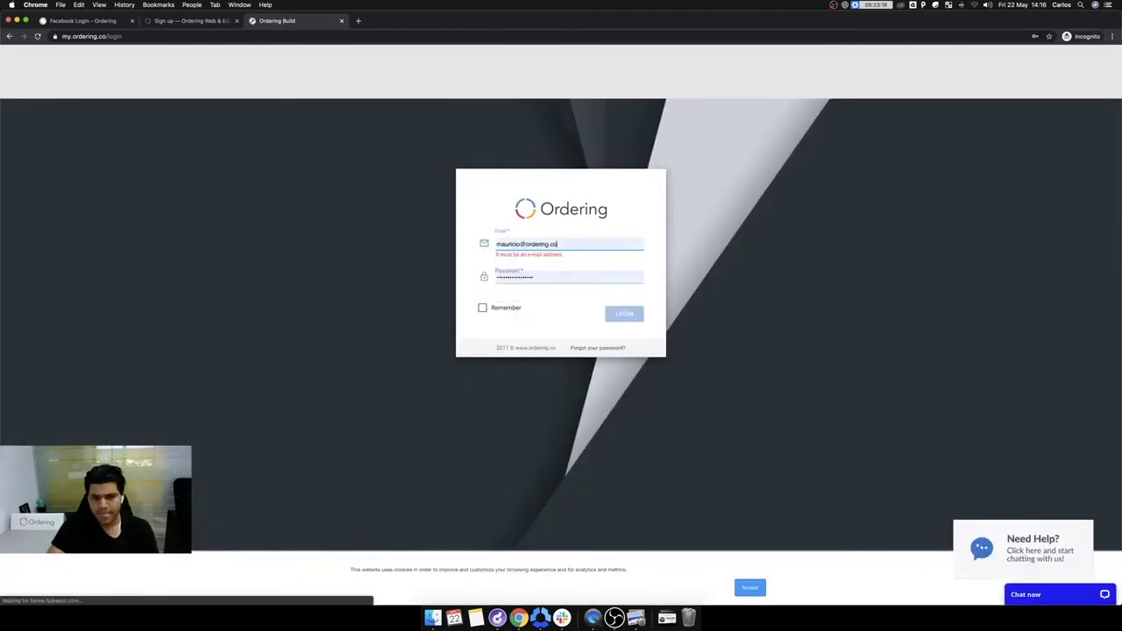
pyautogui.press('Return')
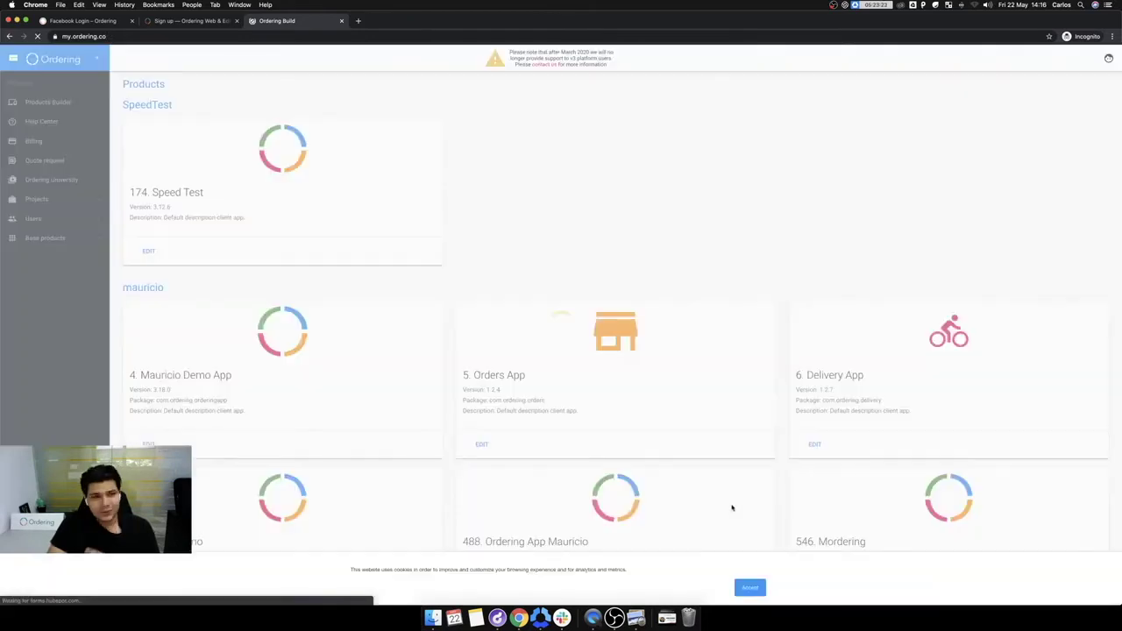
pyautogui.scroll(-15, 127, 170)
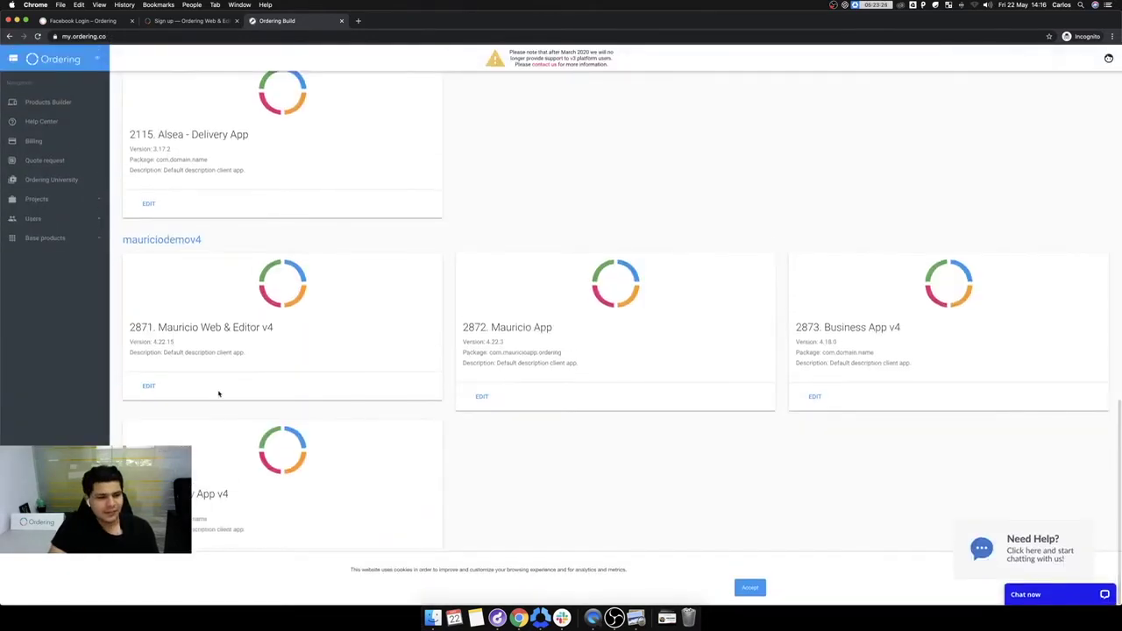
pyautogui.click(481, 396)
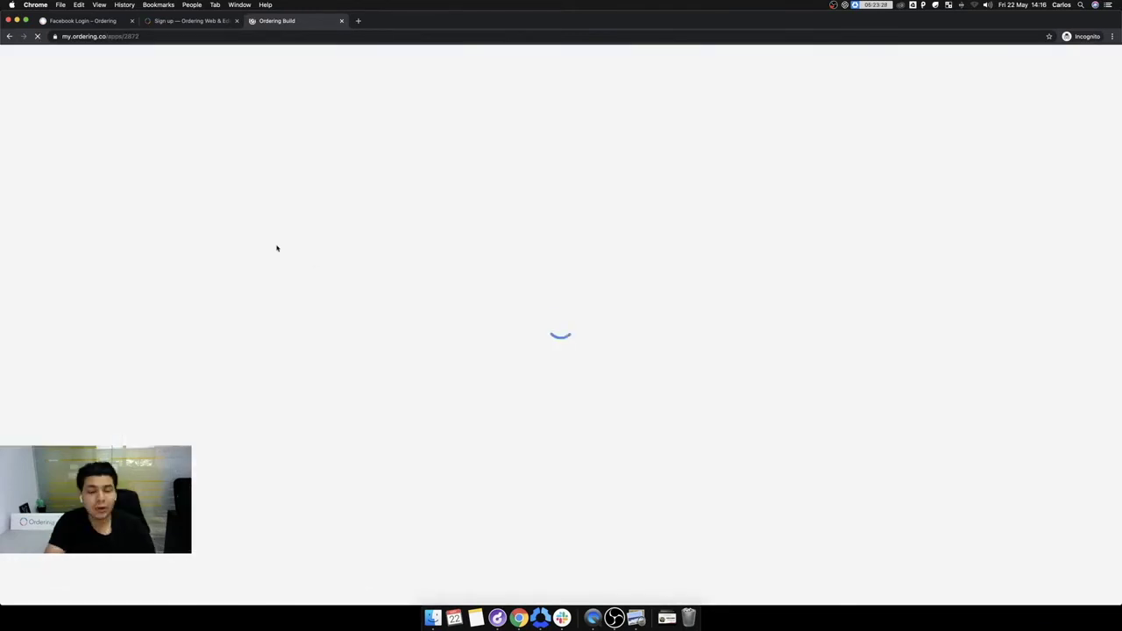
# Step: Compare the Mauricio App's package name with the article's Add Android Bundle ID step
pyautogui.click(123, 20)
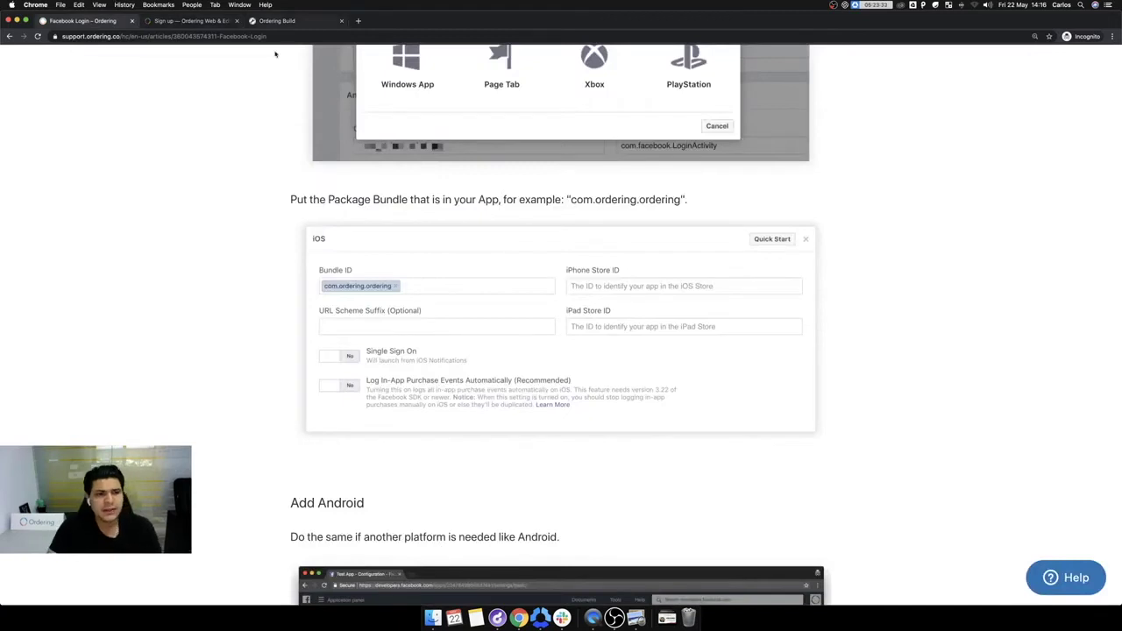
pyautogui.click(277, 20)
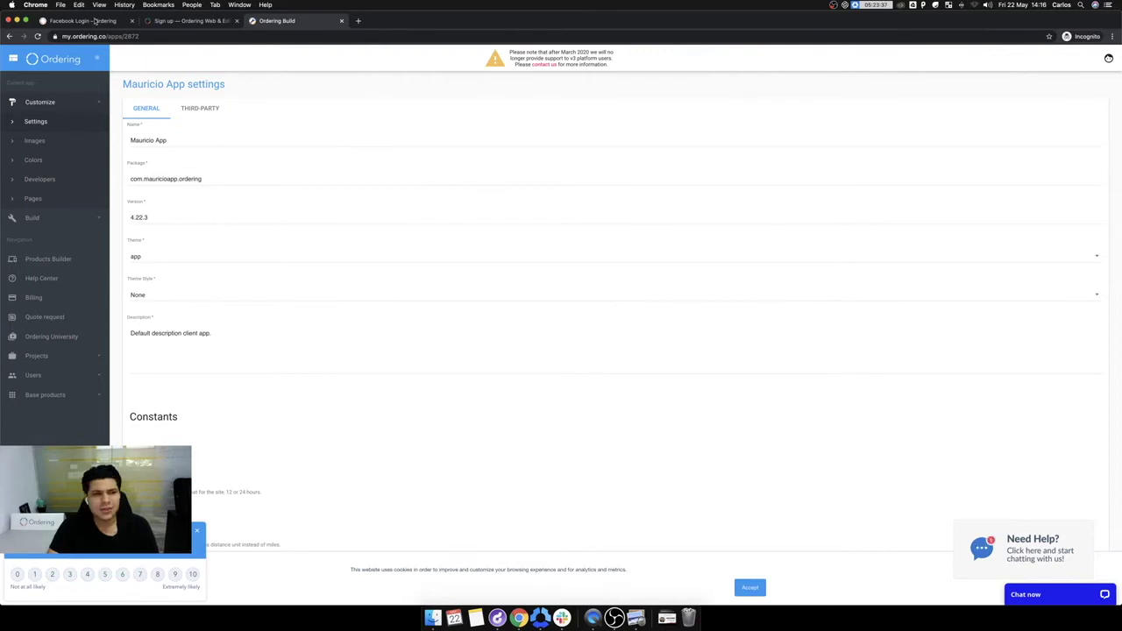
pyautogui.hotkey('ctrl', 'Tab')
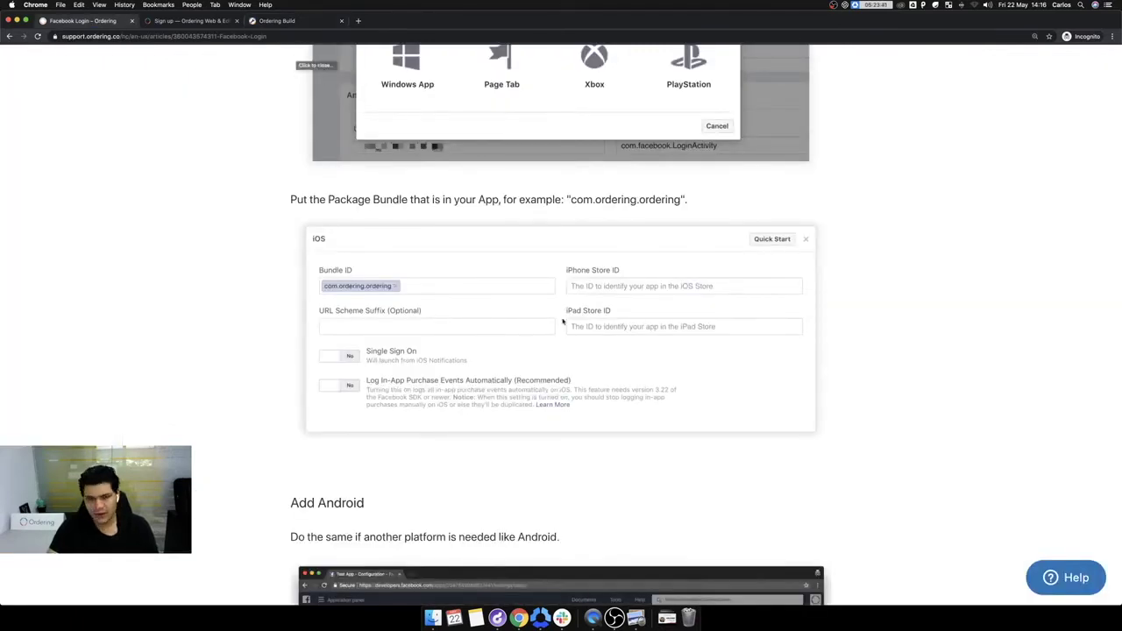
pyautogui.scroll(-5, 561, 324)
# Step: Read the Add Android section and select the com.facebook.loginactivity class name
pyautogui.scroll(1, 378, 123)
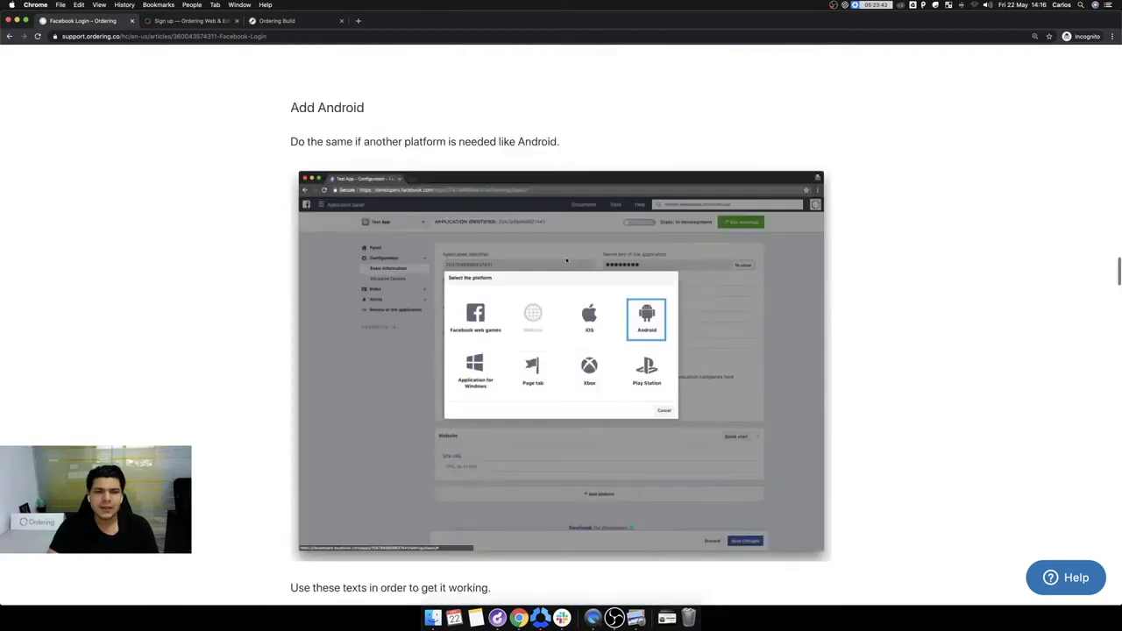
pyautogui.scroll(-6, 688, 363)
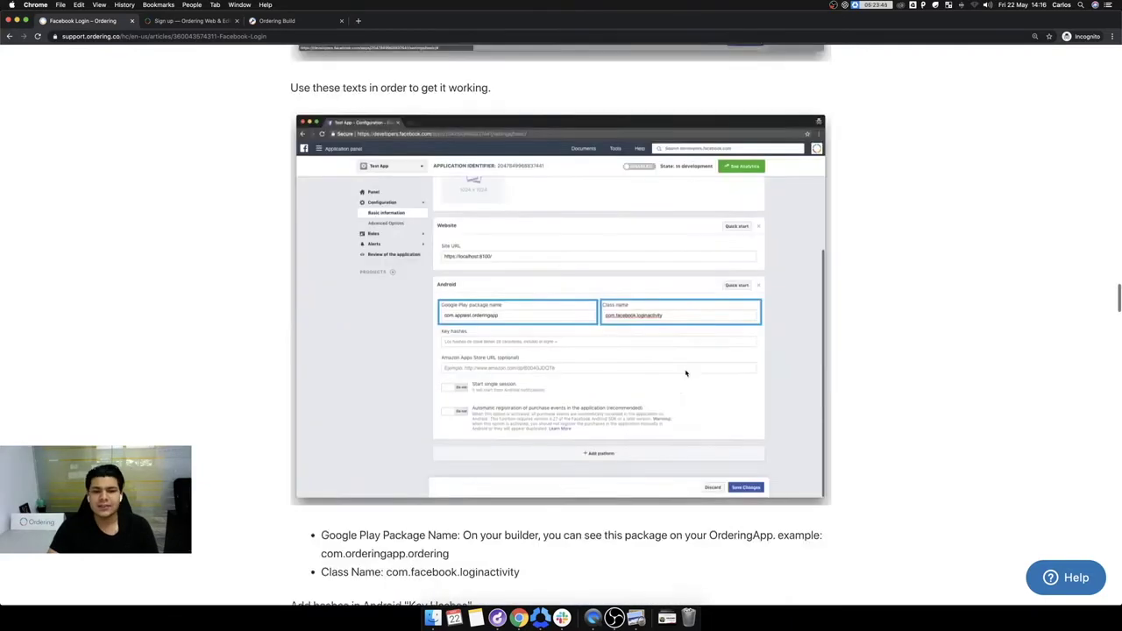
pyautogui.scroll(-1, 686, 373)
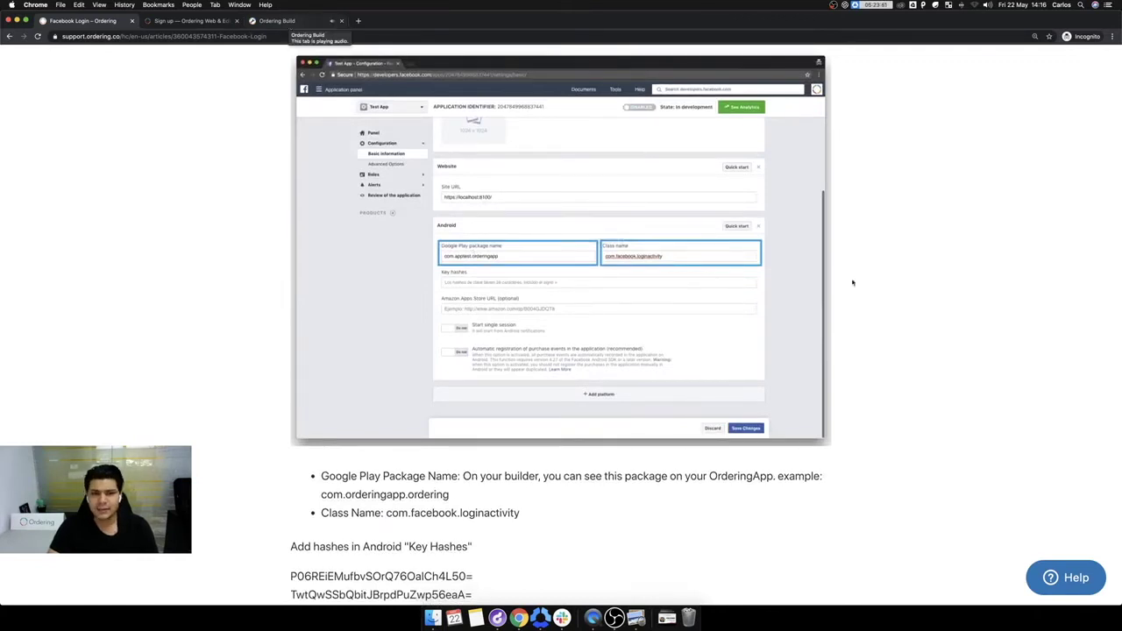
pyautogui.scroll(-2, 646, 213)
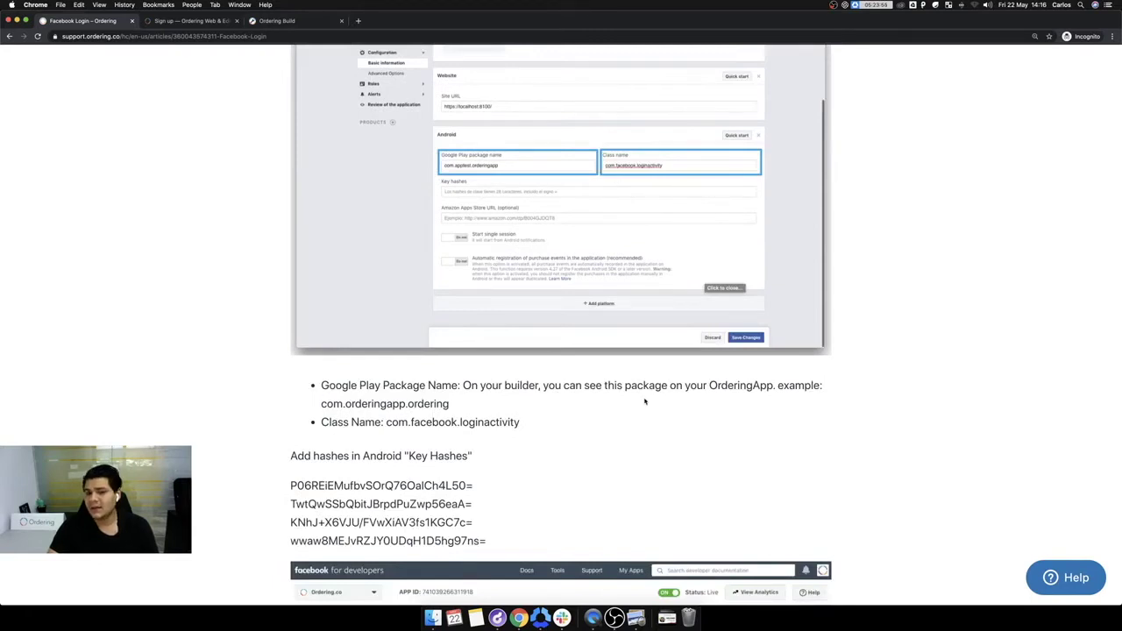
pyautogui.moveTo(528, 424); pyautogui.dragTo(387, 424)
# Step: Scroll past the key hashes section to the Add Facebook Login Product step
pyautogui.scroll(-3, 387, 425)
pyautogui.scroll(-5, 386, 425)
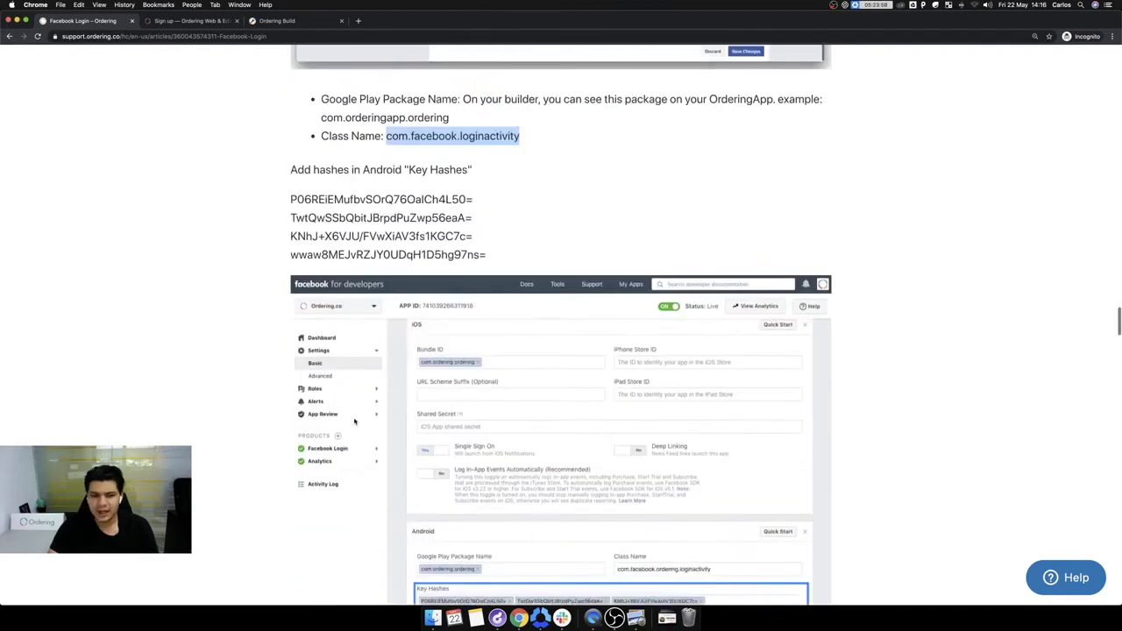
pyautogui.scroll(-1, 354, 422)
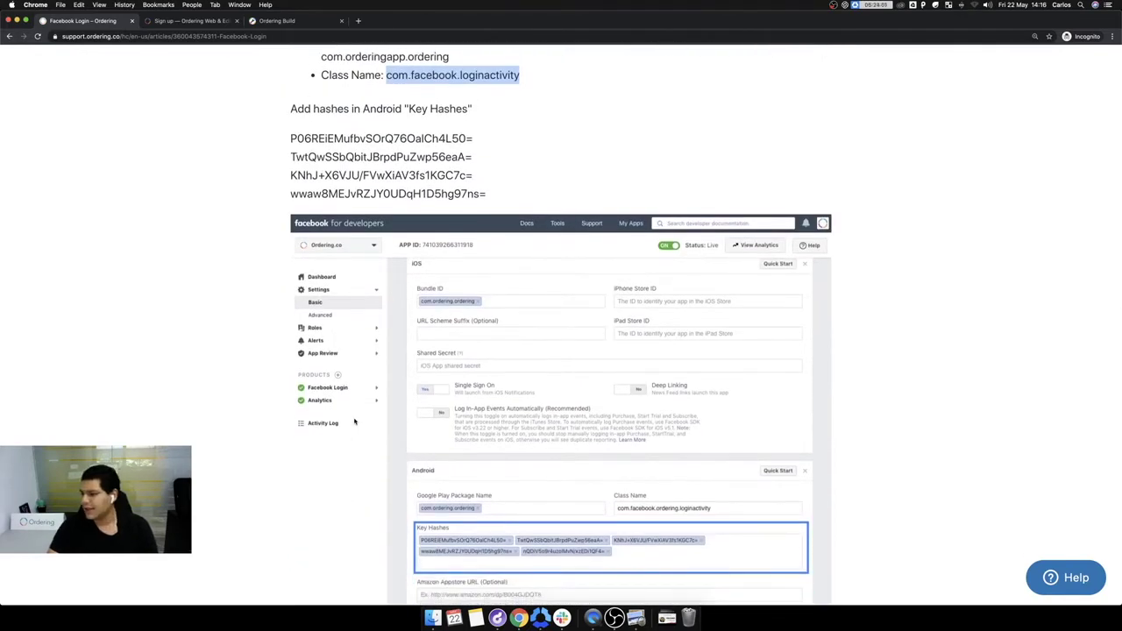
pyautogui.scroll(2, 539, 444)
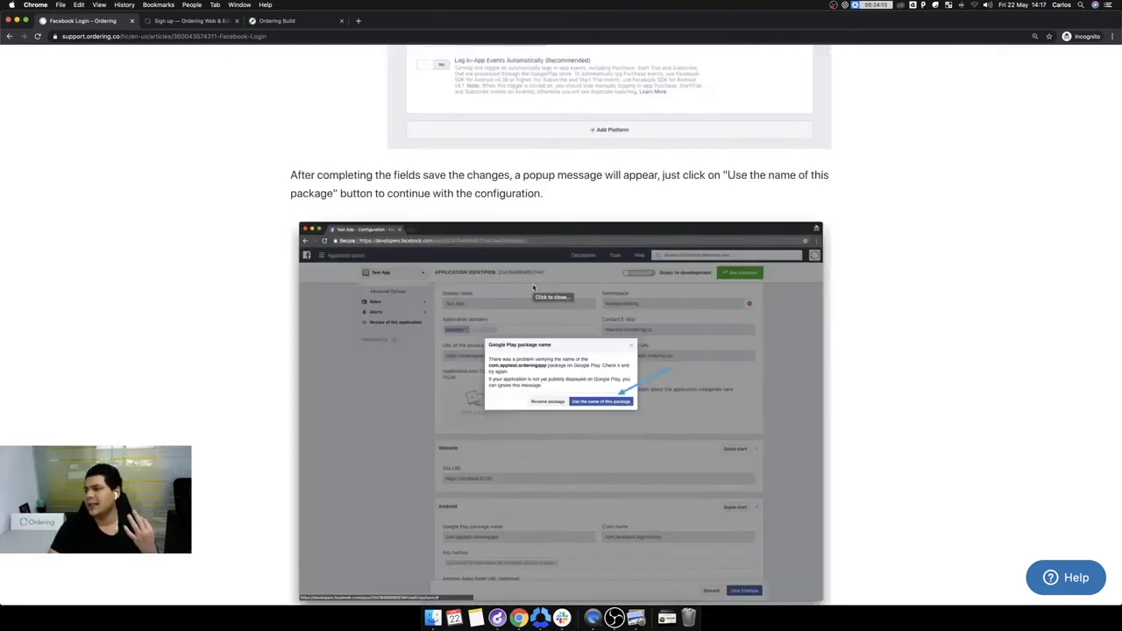
pyautogui.scroll(-3, 533, 288)
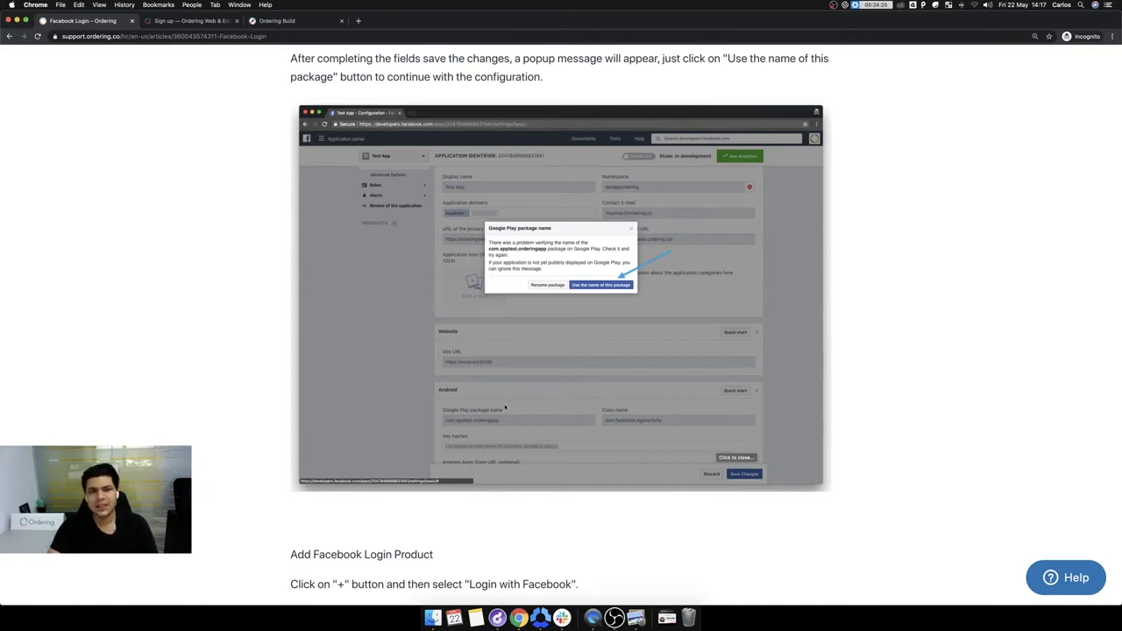
pyautogui.scroll(-10, 643, 407)
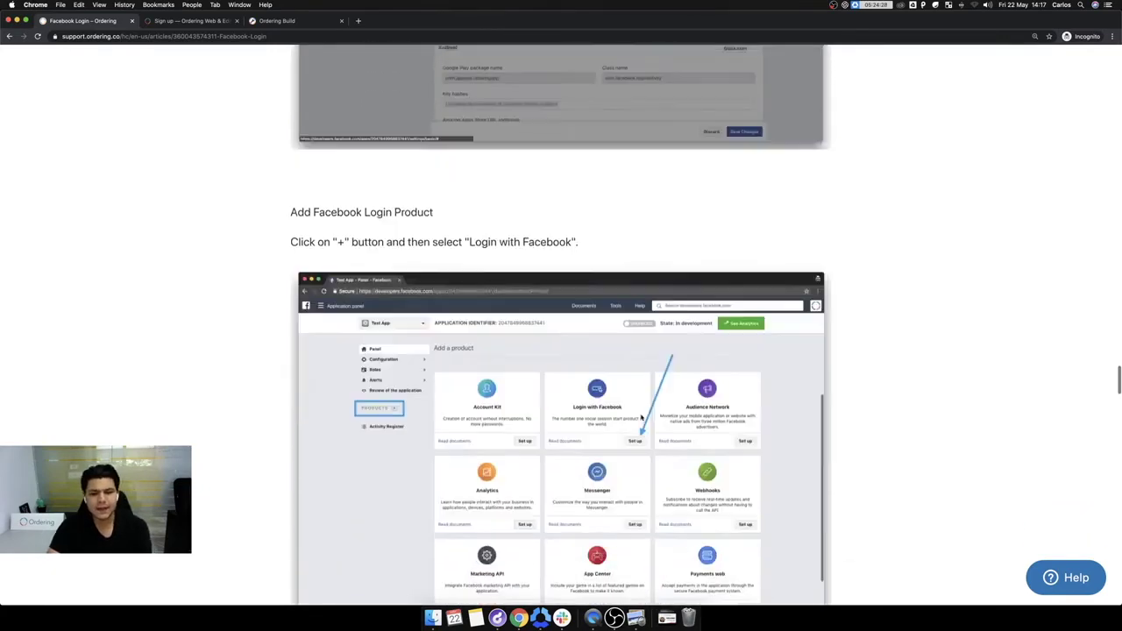
# Step: Scroll past the Valid OAuth redirect URIs list to the Review Application section
pyautogui.scroll(1, 435, 265)
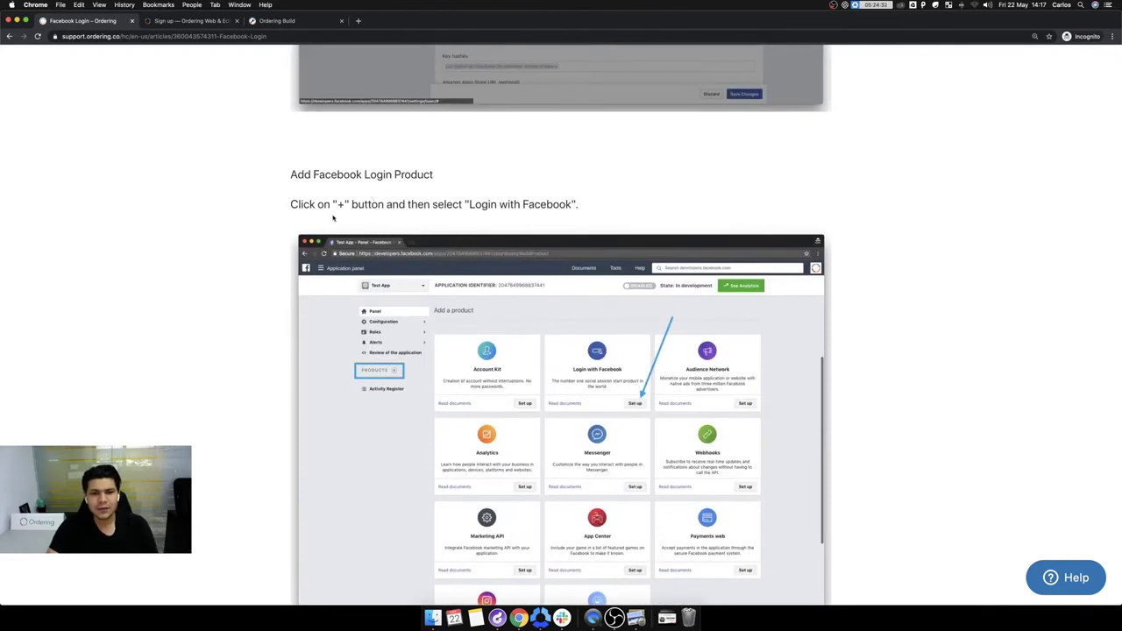
pyautogui.scroll(-3, 333, 218)
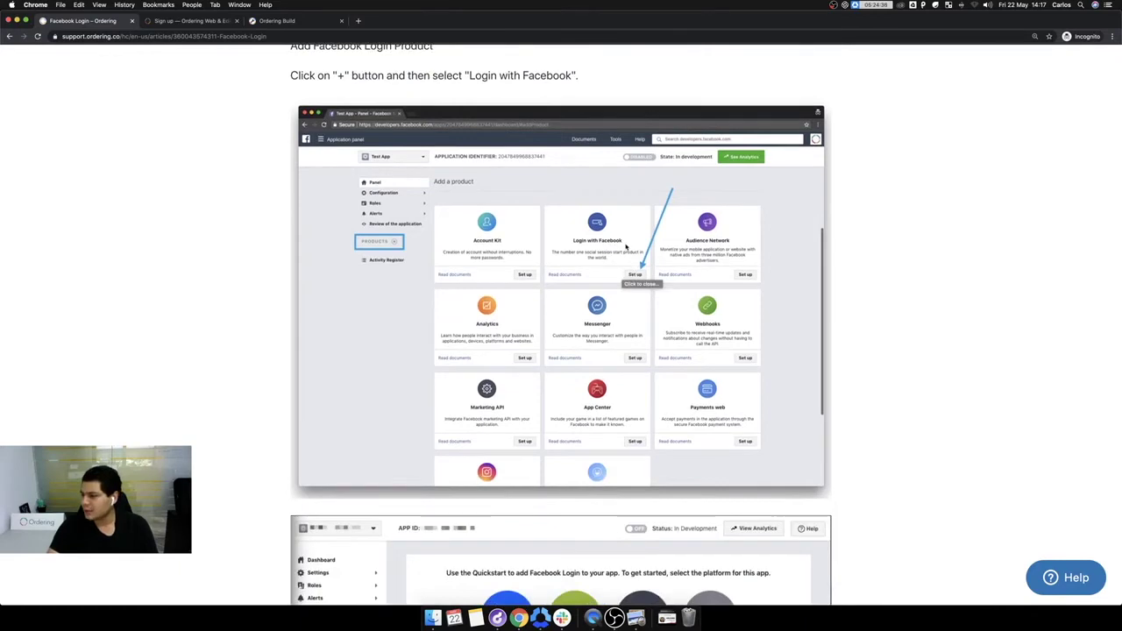
pyautogui.scroll(-8, 385, 277)
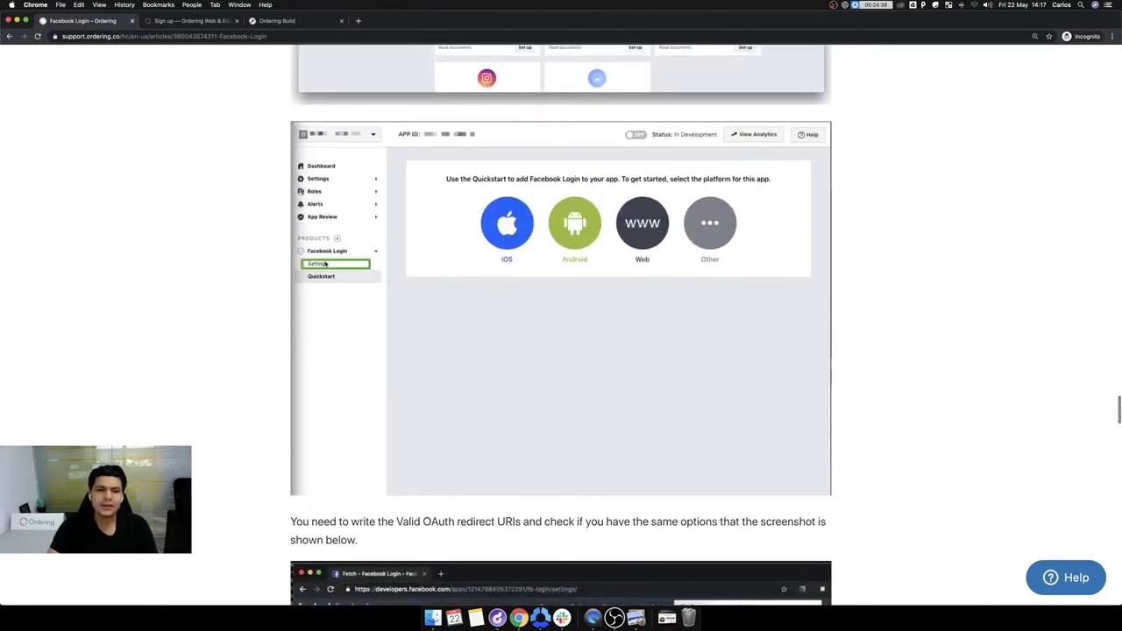
pyautogui.scroll(-10, 324, 264)
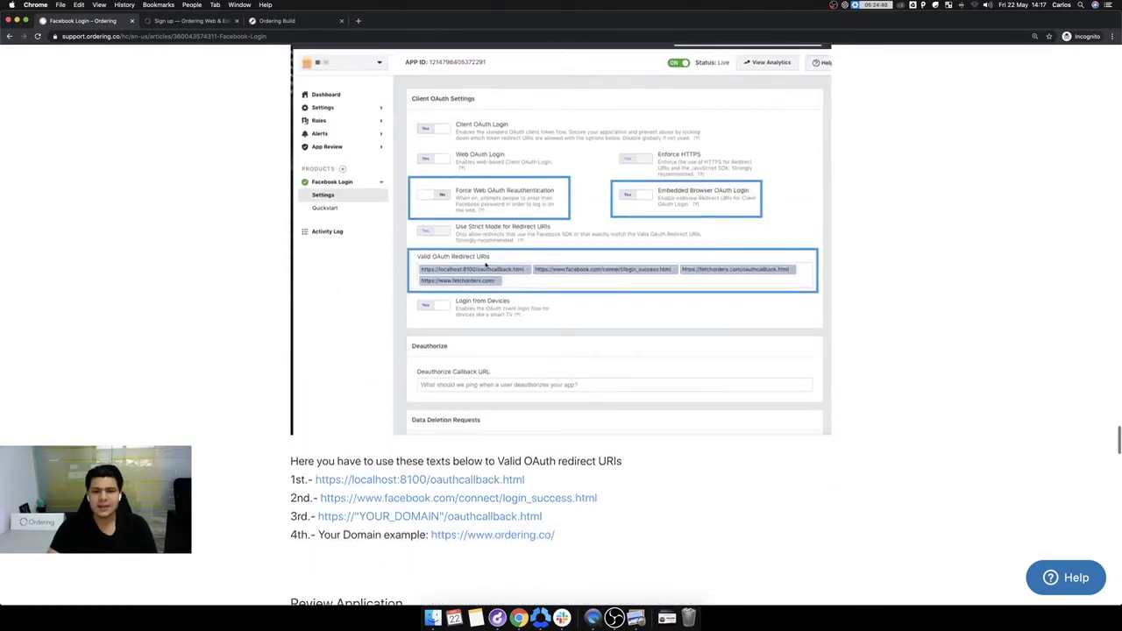
pyautogui.scroll(2, 661, 168)
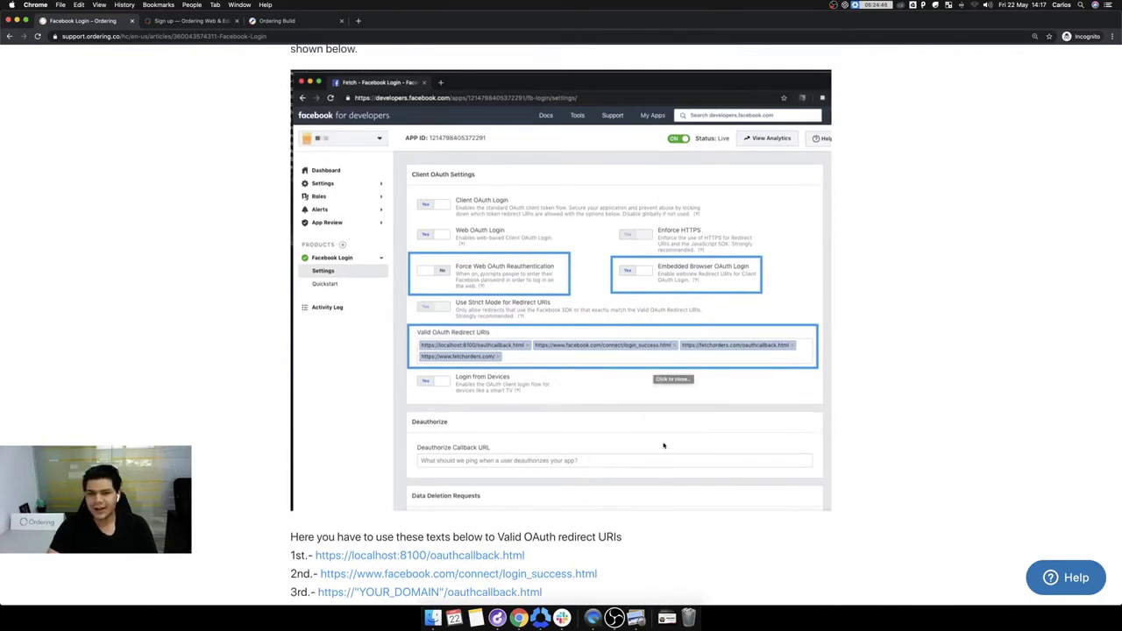
pyautogui.scroll(-2, 664, 445)
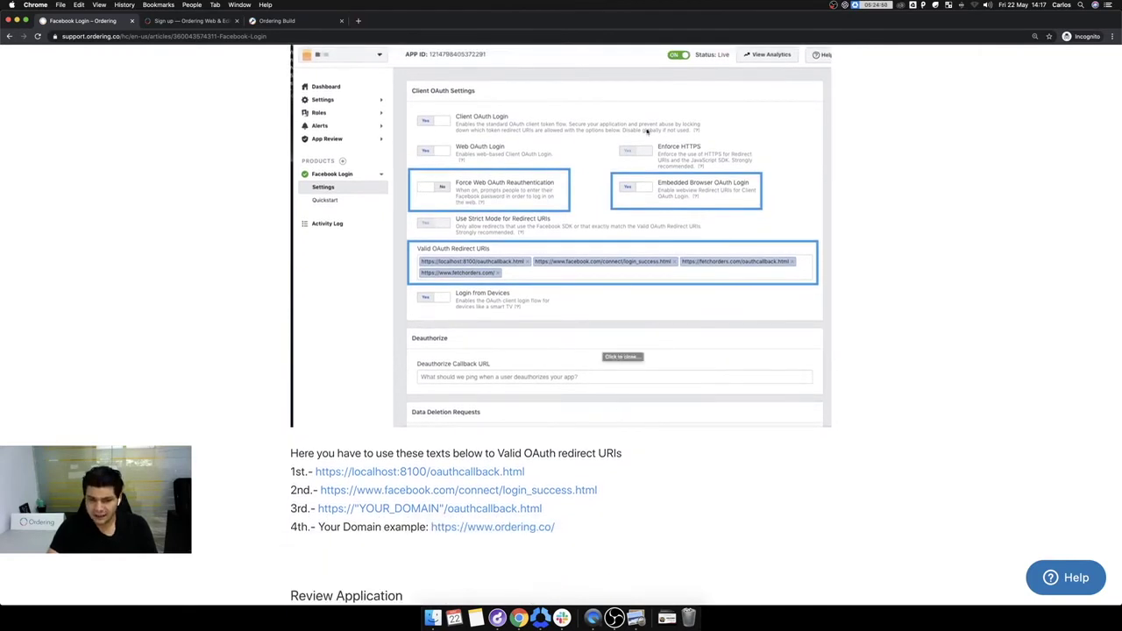
pyautogui.scroll(-2, 576, 461)
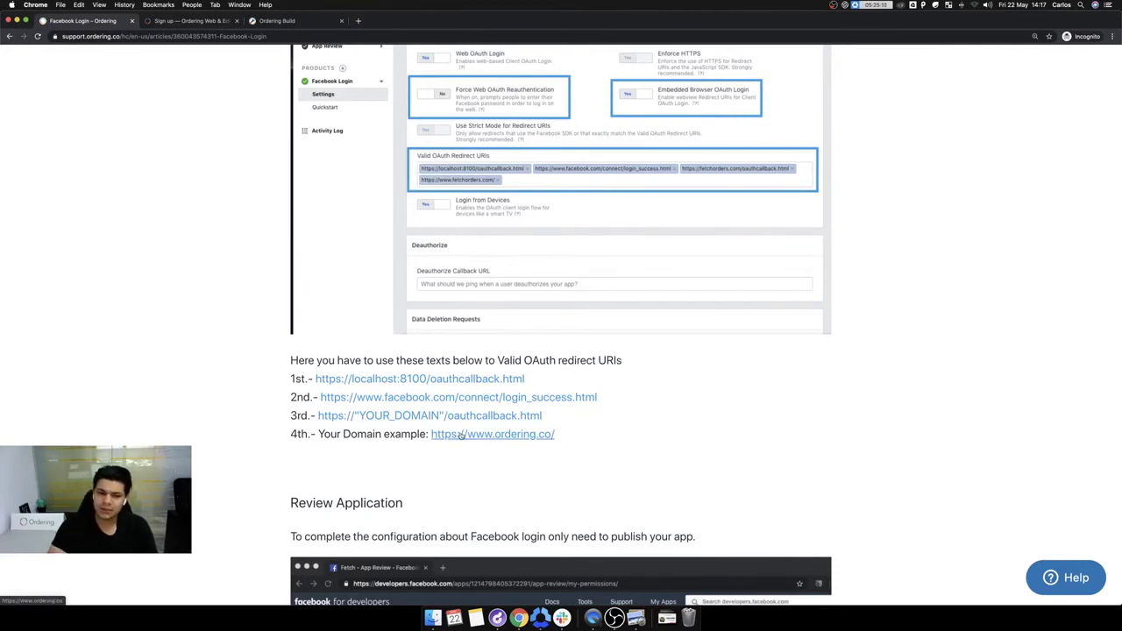
pyautogui.scroll(-10, 461, 436)
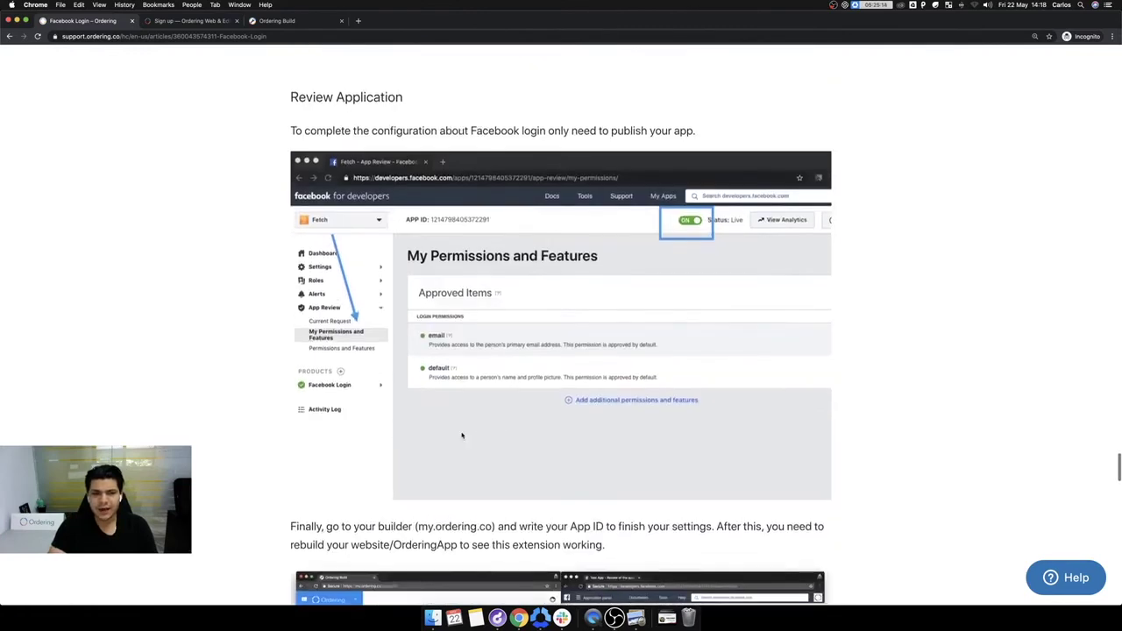
# Step: Read the app-name and Facebook settings steps, enlarging and closing the Ordering BOT screenshot
pyautogui.scroll(-8, 462, 436)
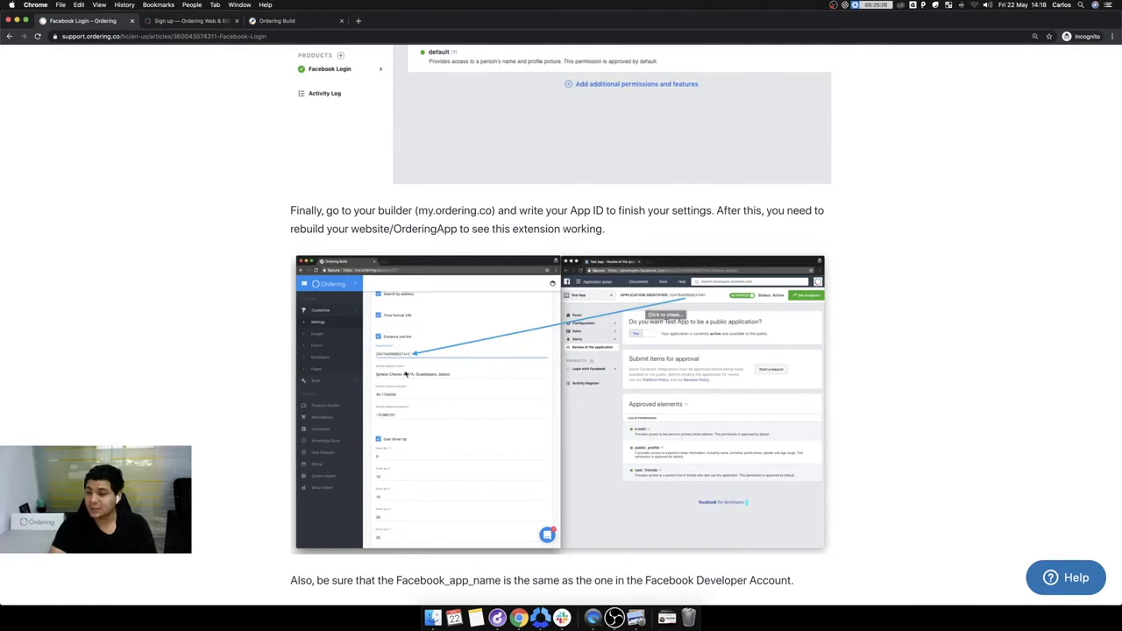
pyautogui.scroll(-5, 472, 383)
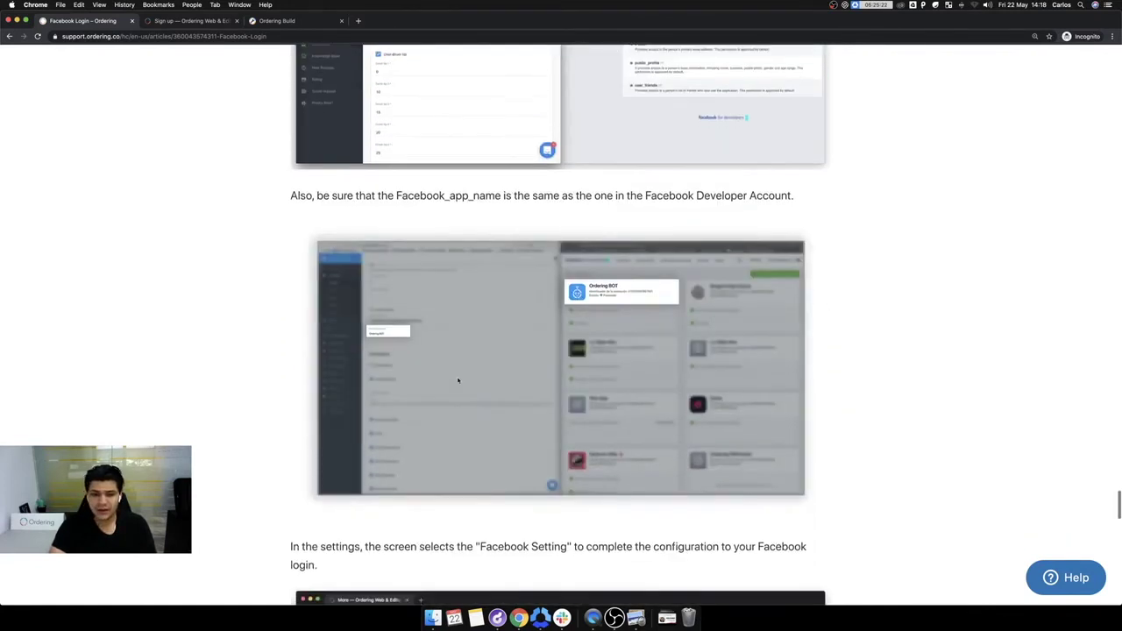
pyautogui.scroll(-1, 526, 351)
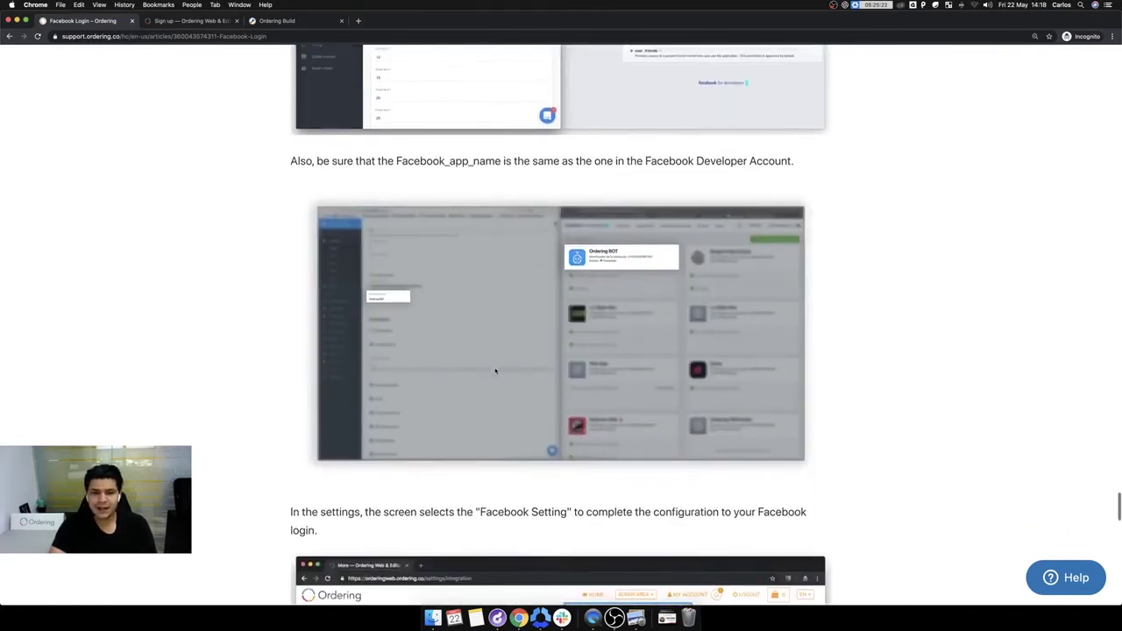
pyautogui.click(394, 307)
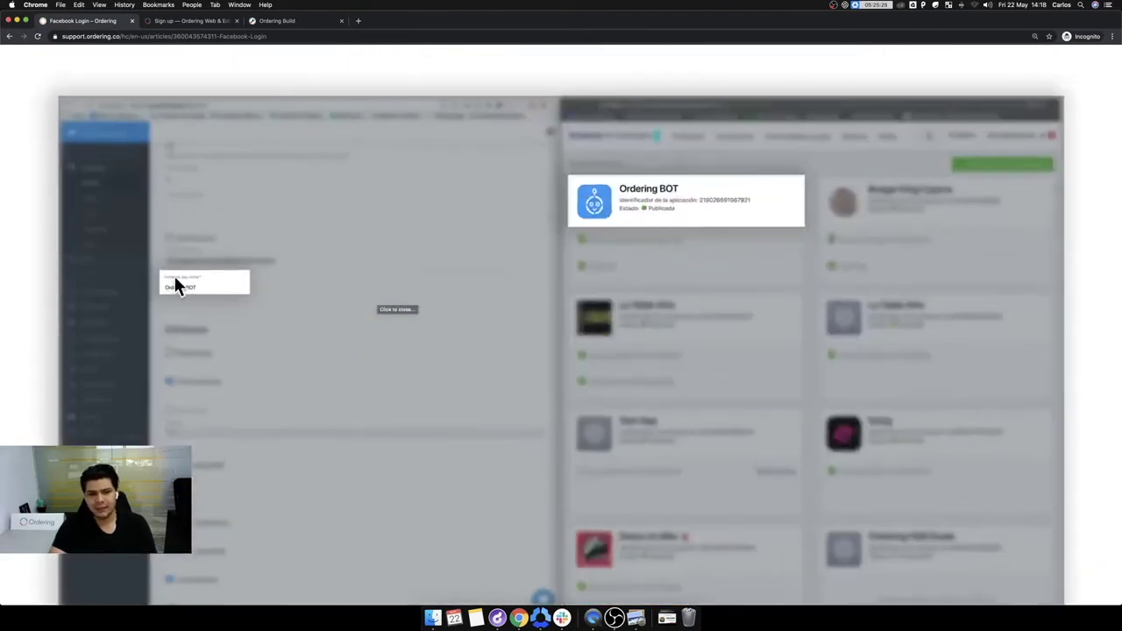
pyautogui.click(595, 263)
pyautogui.scroll(-3, 506, 395)
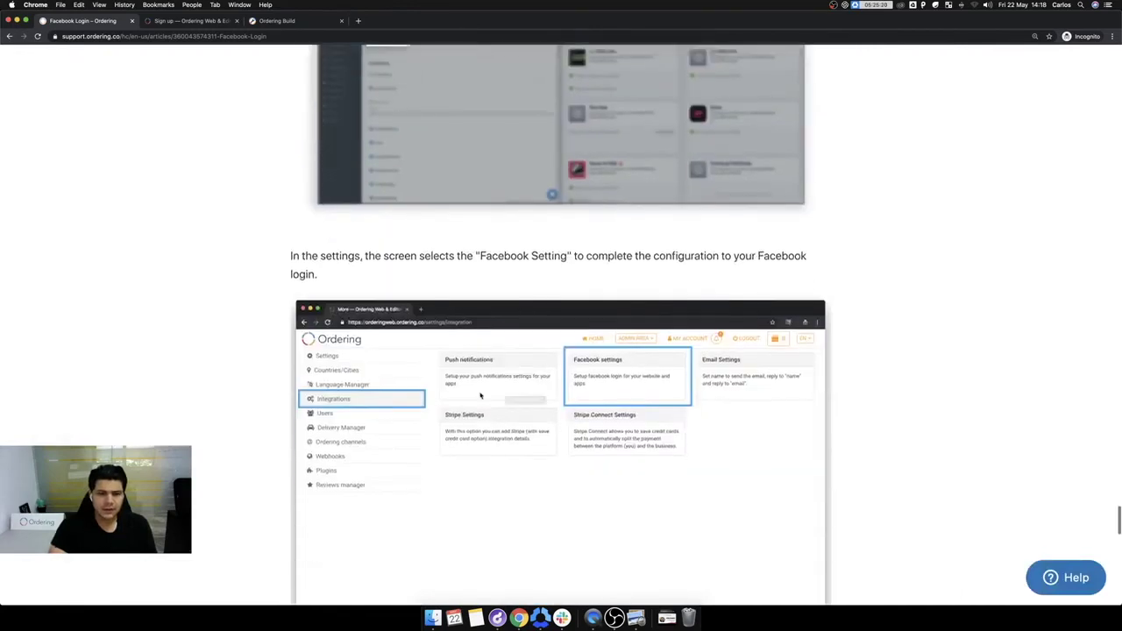
pyautogui.scroll(-3, 480, 396)
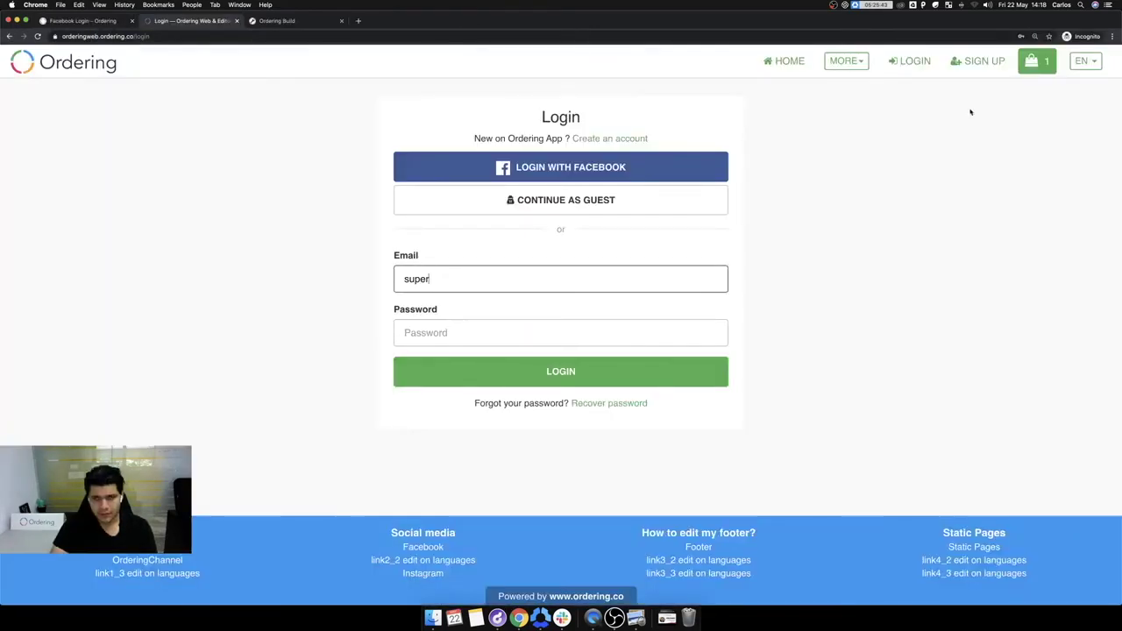
# Step: Log in to the demo storefront with the saved admin credentials
pyautogui.click(473, 288)
pyautogui.click(465, 302)
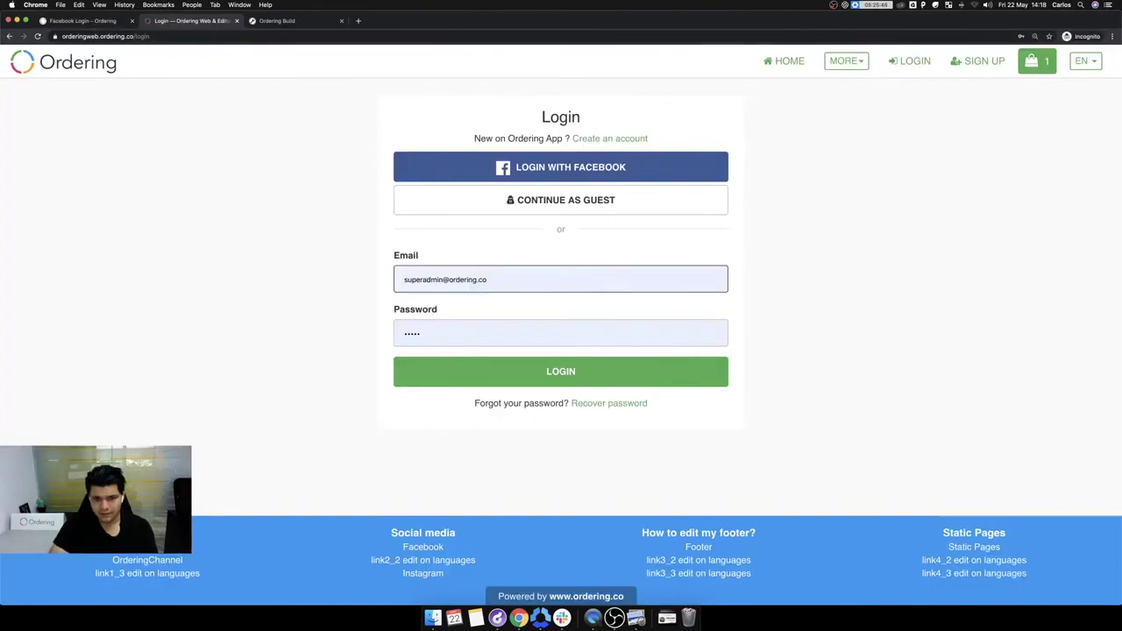
pyautogui.click(519, 376)
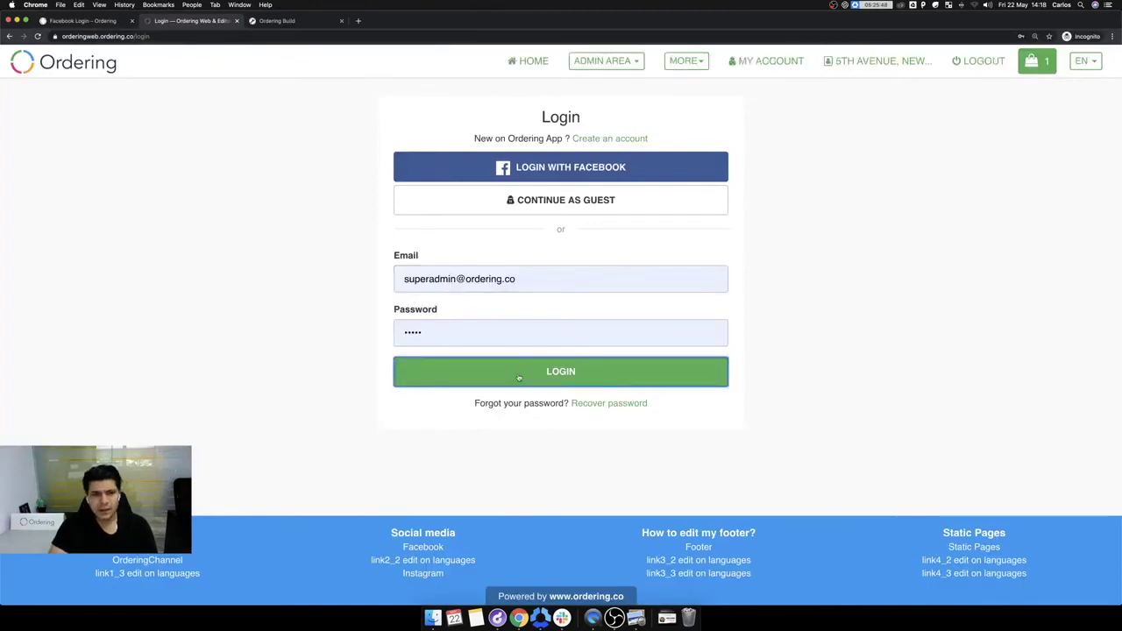
# Step: Check the stored Facebook ID and secret under Admin Area > More, then return to the article
pyautogui.click(610, 63)
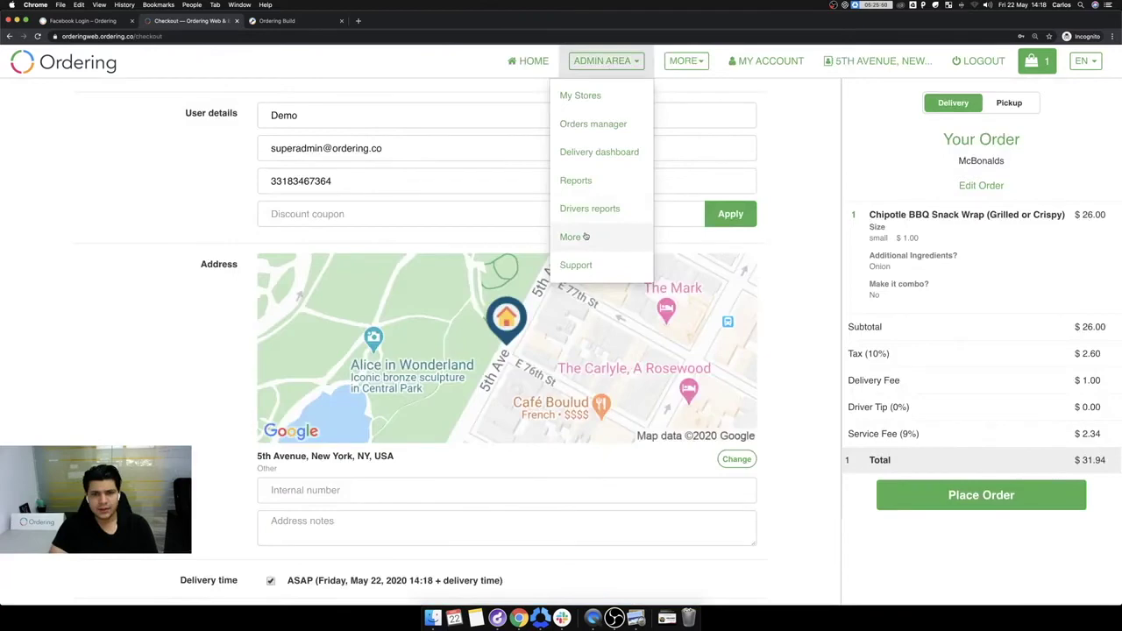
pyautogui.click(586, 237)
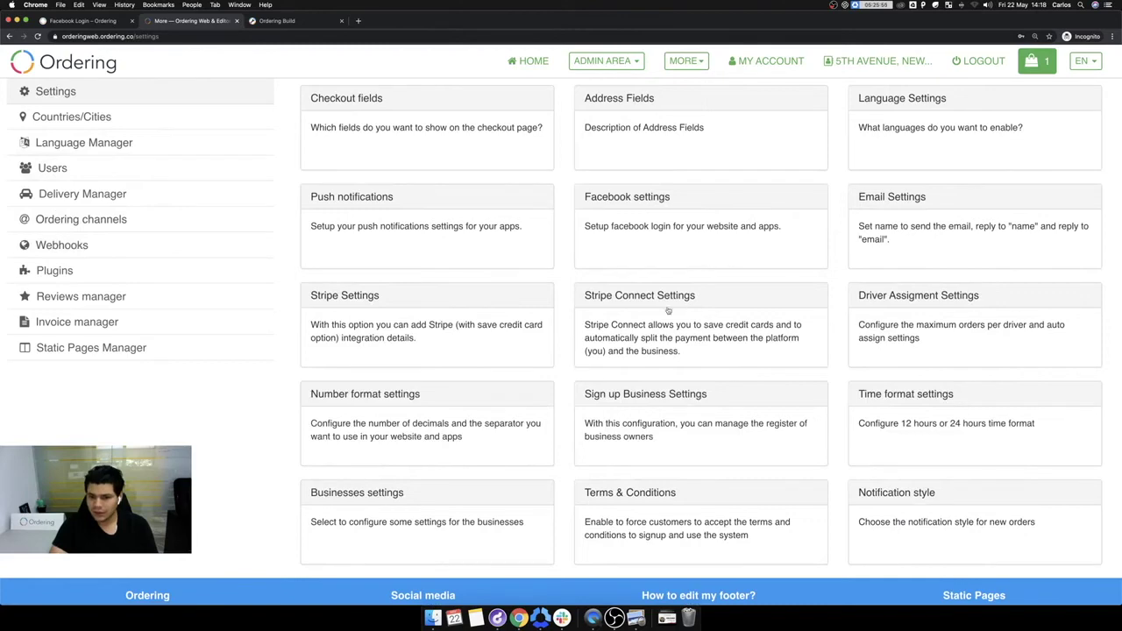
pyautogui.click(678, 222)
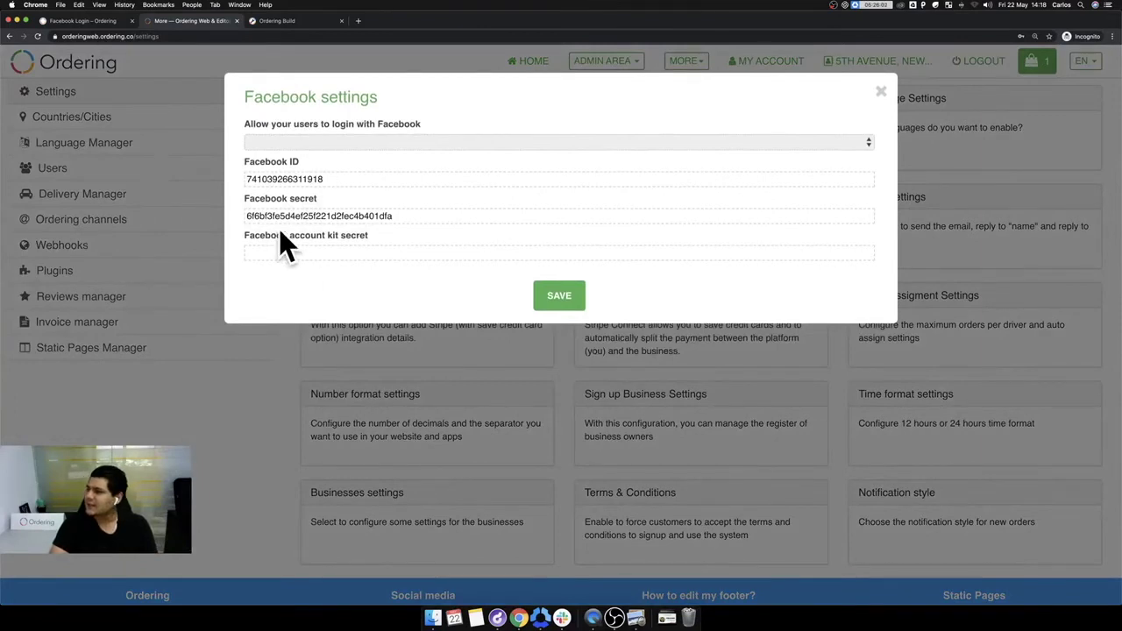
pyautogui.click(91, 19)
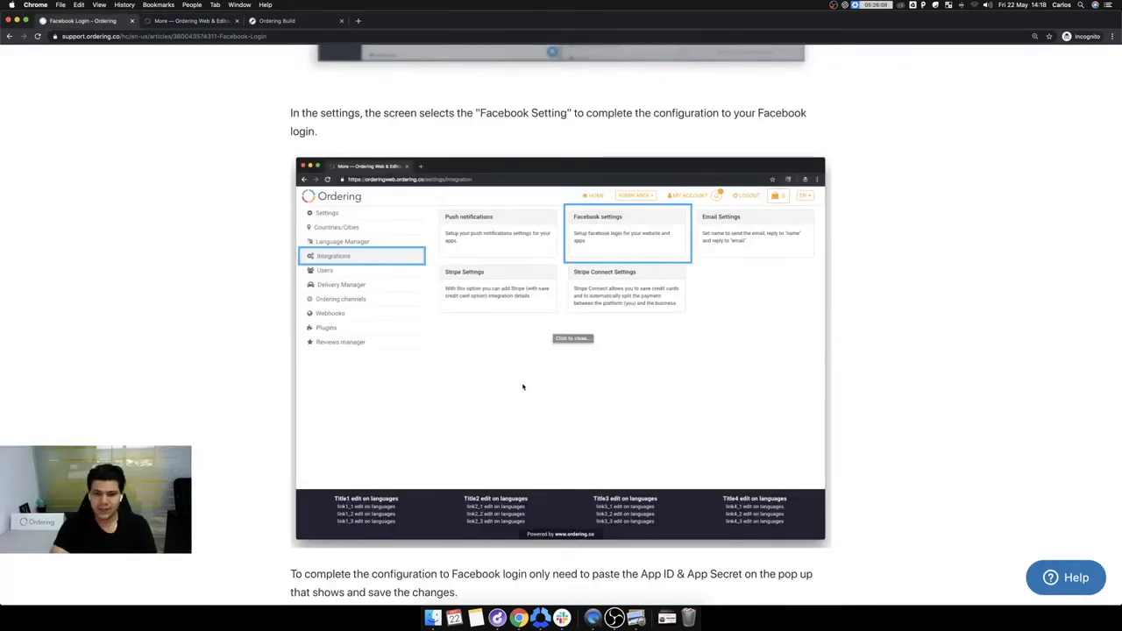
# Step: Scroll to the App ID & App Secret screenshot and the closing NOTE about demo apps
pyautogui.scroll(-3, 522, 387)
pyautogui.scroll(-3, 522, 387)
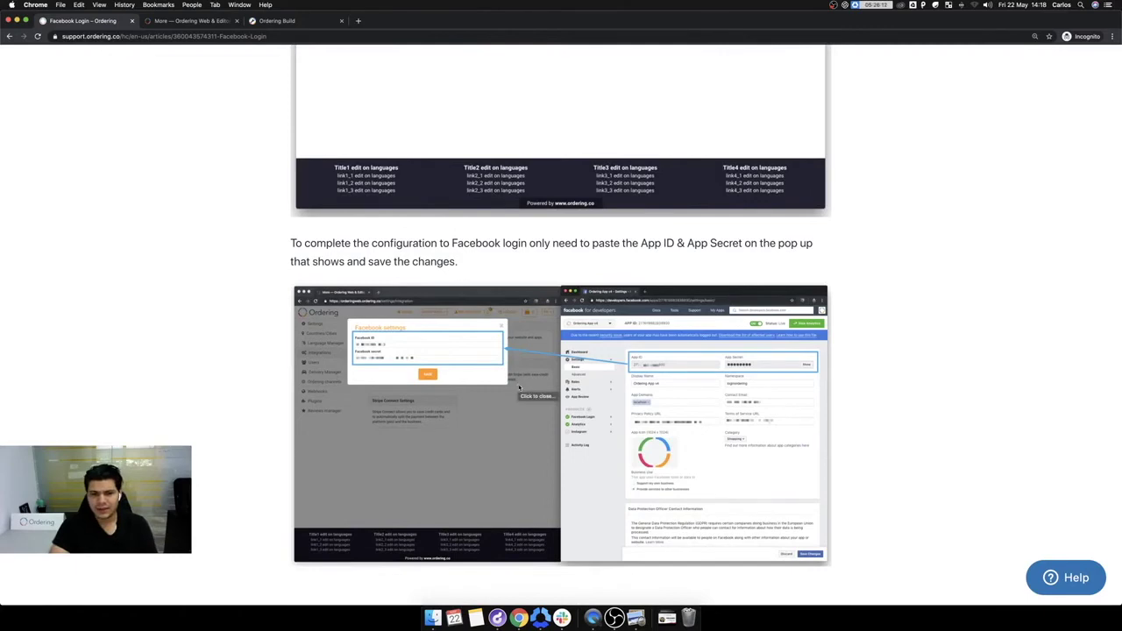
pyautogui.scroll(-3, 518, 386)
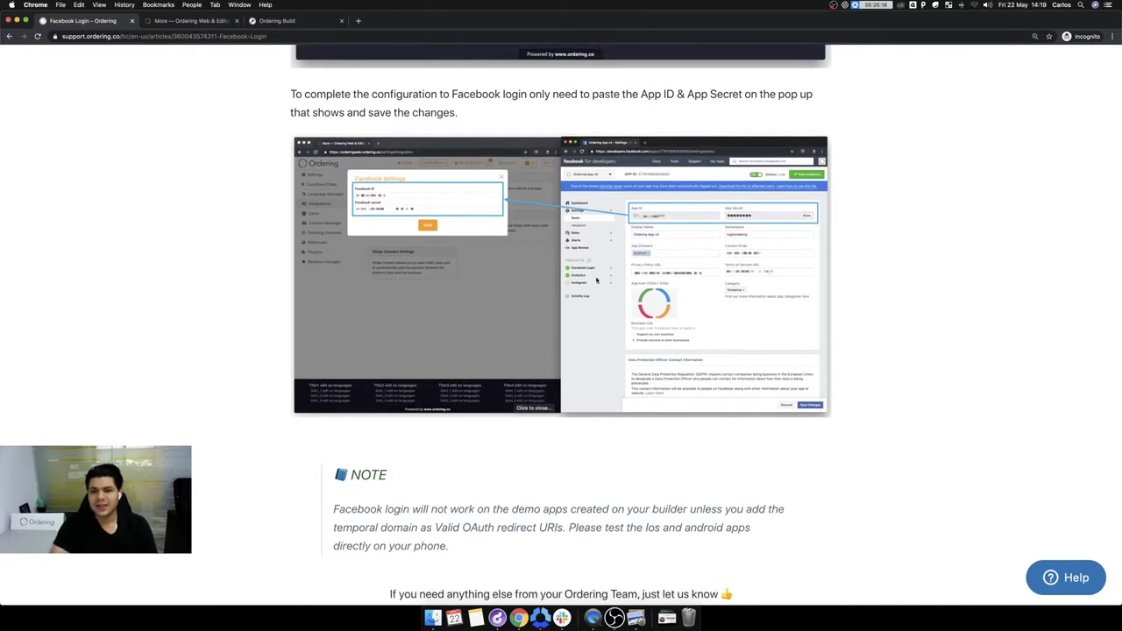
pyautogui.scroll(-3, 541, 374)
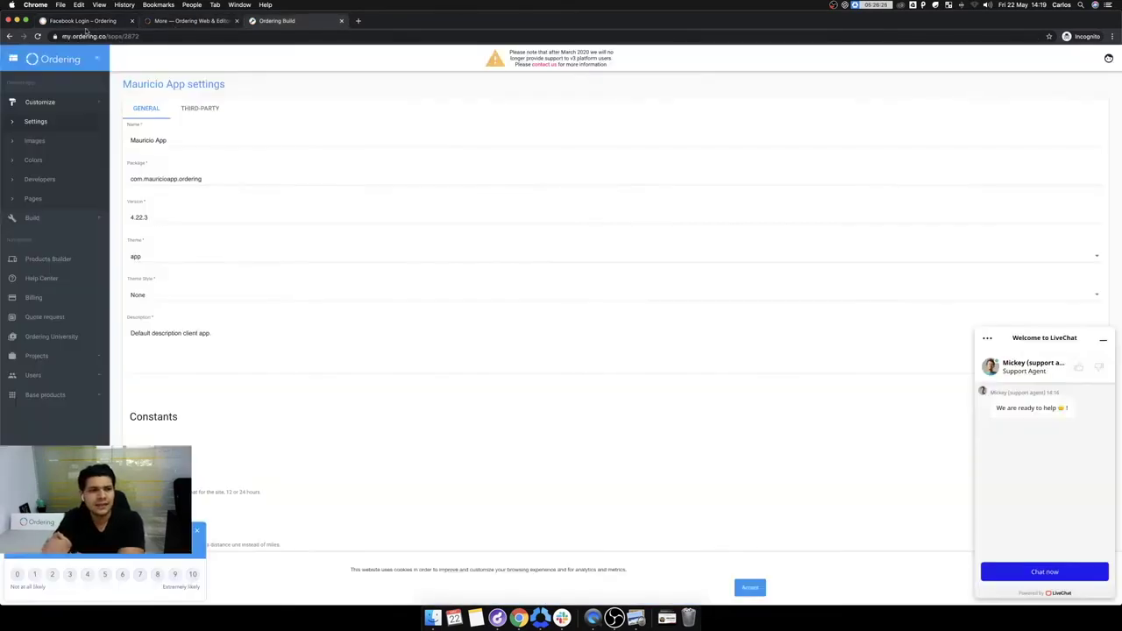
# Step: Filter to Food, open McBonalds, and add 3 Hamburgers ($21.00) to the cart
pyautogui.scroll(10, 736, 278)
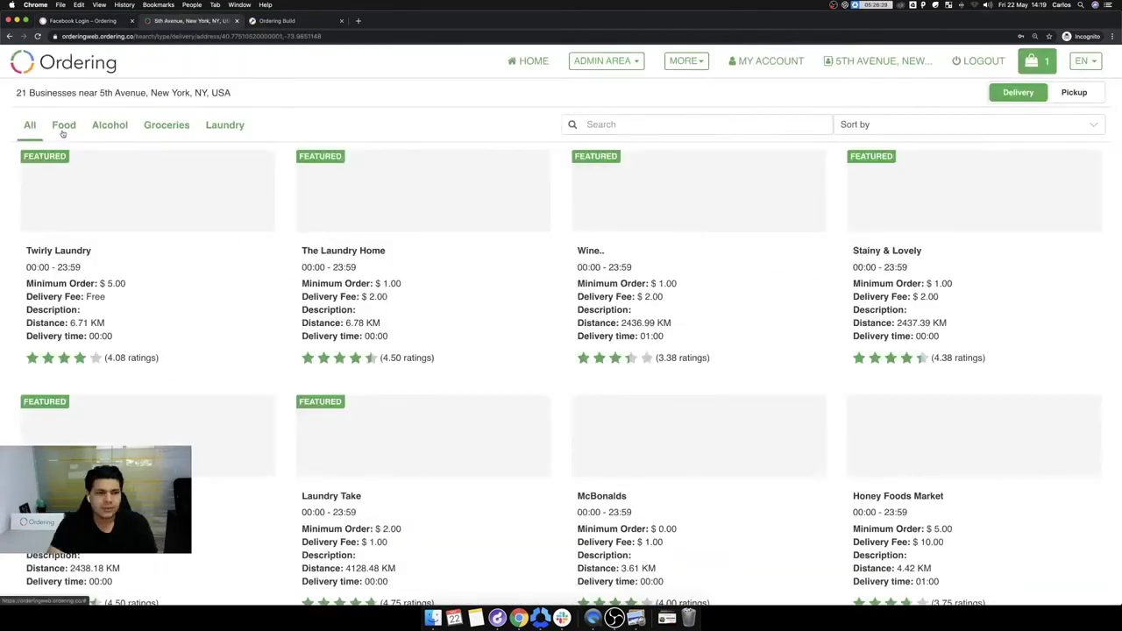
pyautogui.click(62, 130)
pyautogui.click(140, 260)
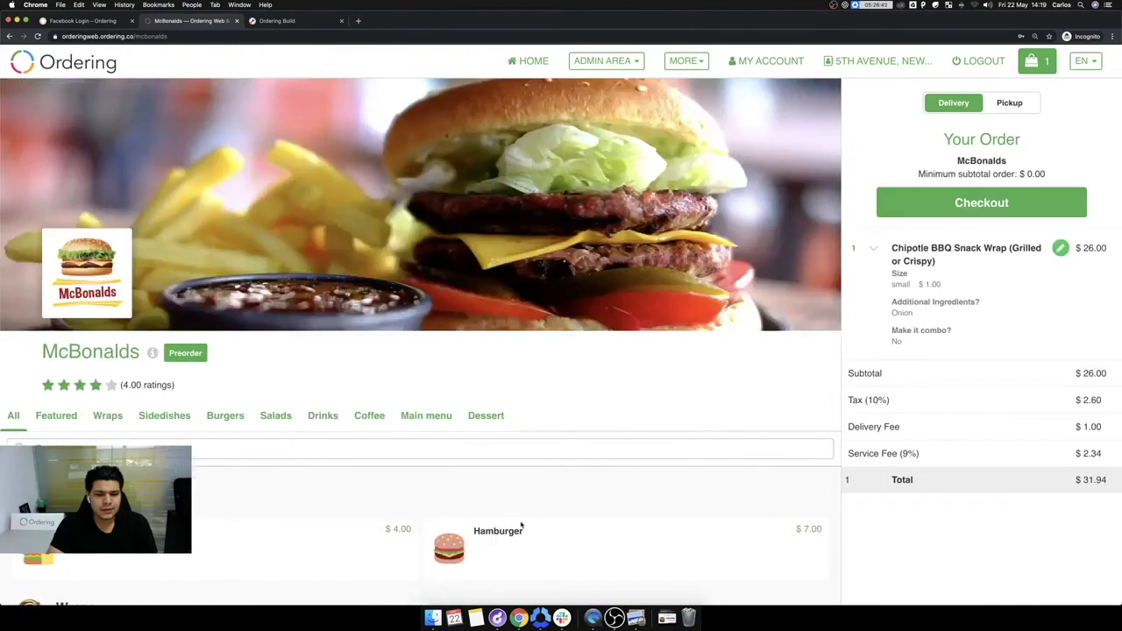
pyautogui.click(534, 531)
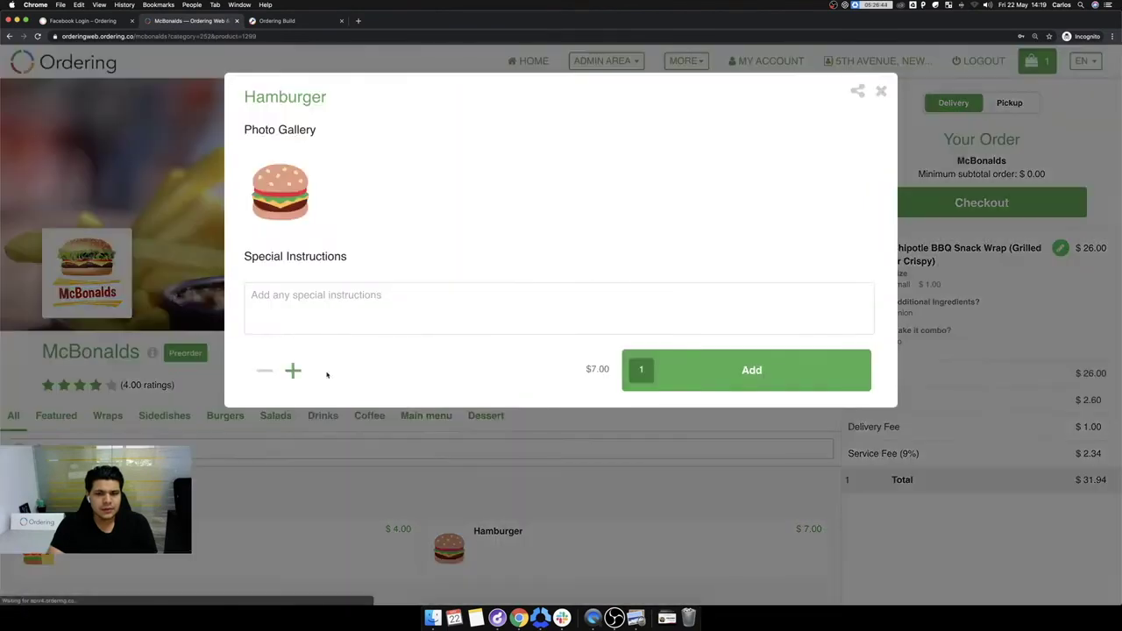
pyautogui.click(293, 370)
pyautogui.click(293, 370)
pyautogui.click(751, 370)
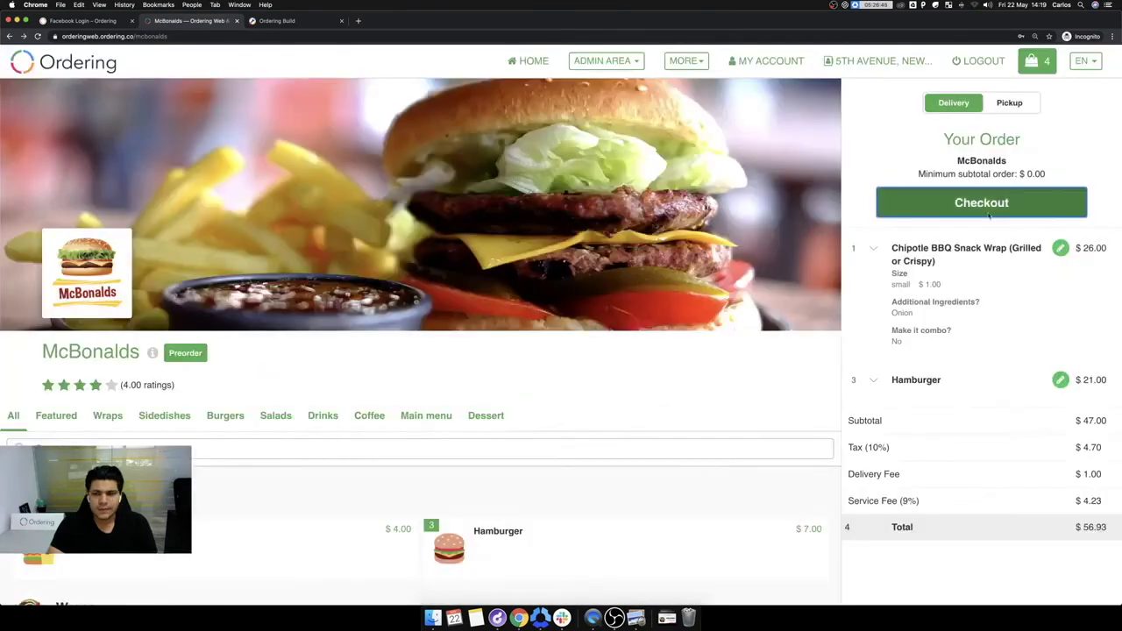
# Step: Check out, decline the upsell extras, and pick Stripe as payment for the $56.93 order
pyautogui.click(989, 213)
pyautogui.click(571, 555)
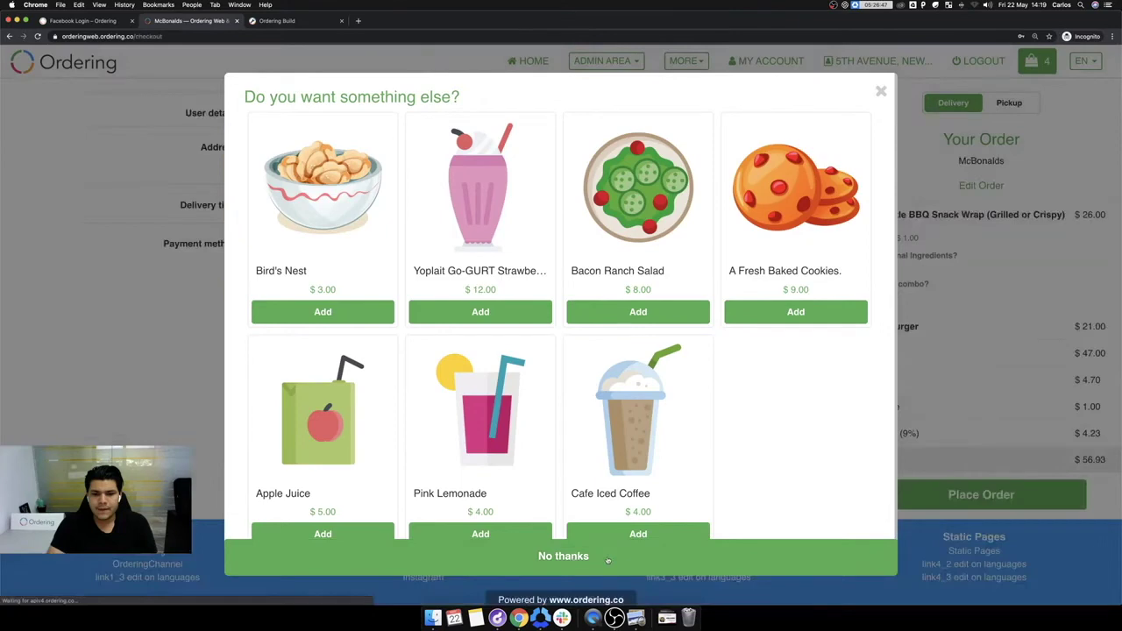
pyautogui.scroll(-3, 588, 335)
pyautogui.scroll(3, 591, 342)
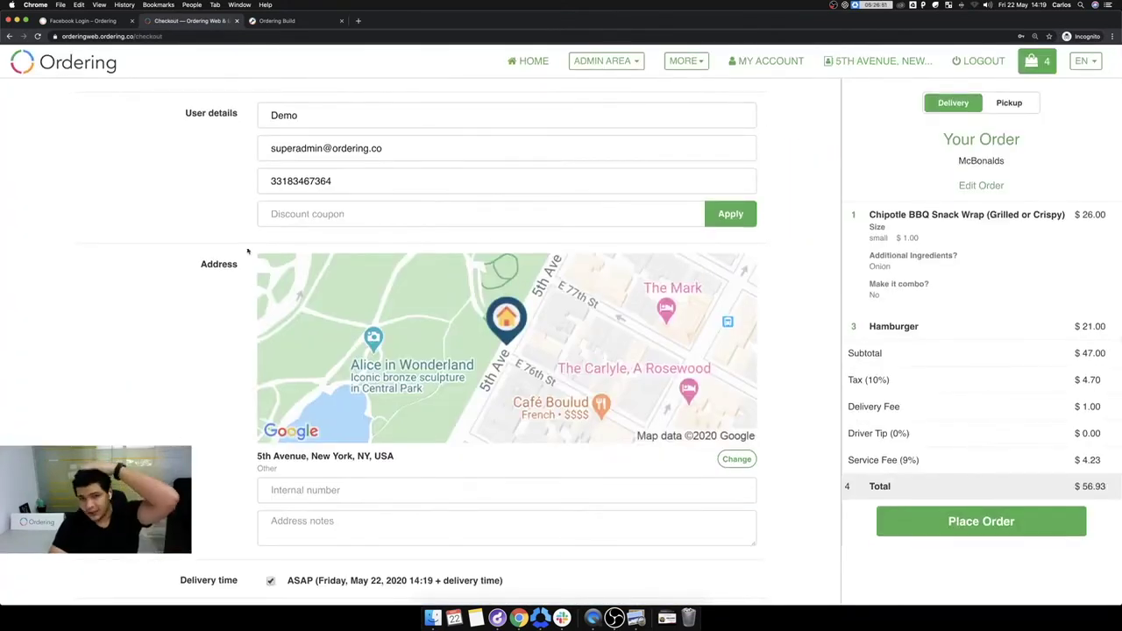
pyautogui.scroll(-5, 248, 251)
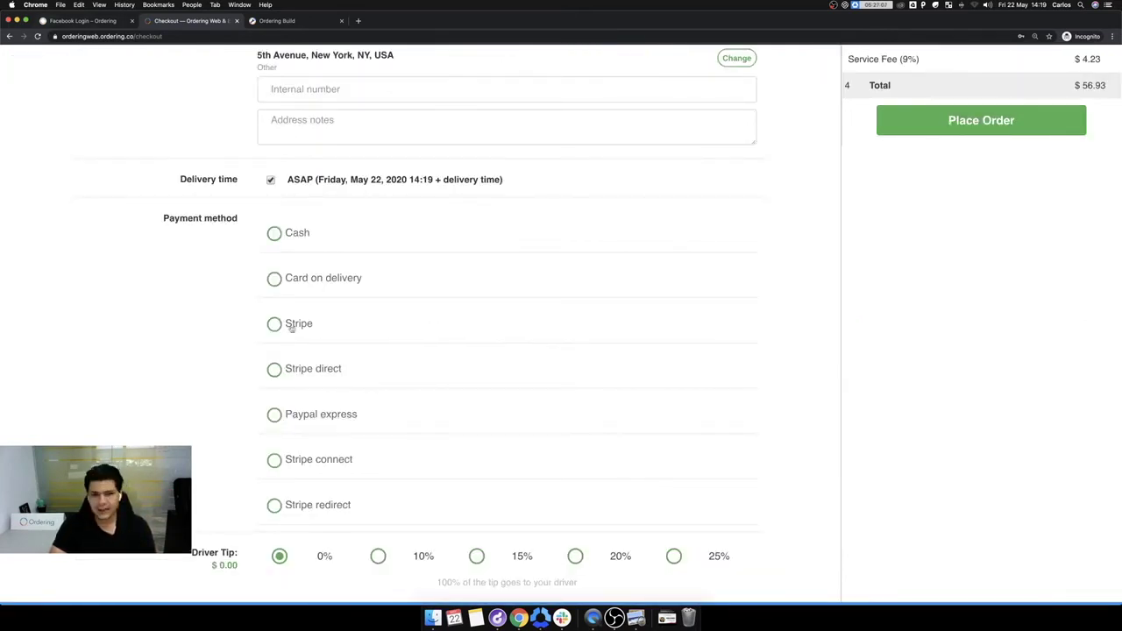
pyautogui.click(276, 325)
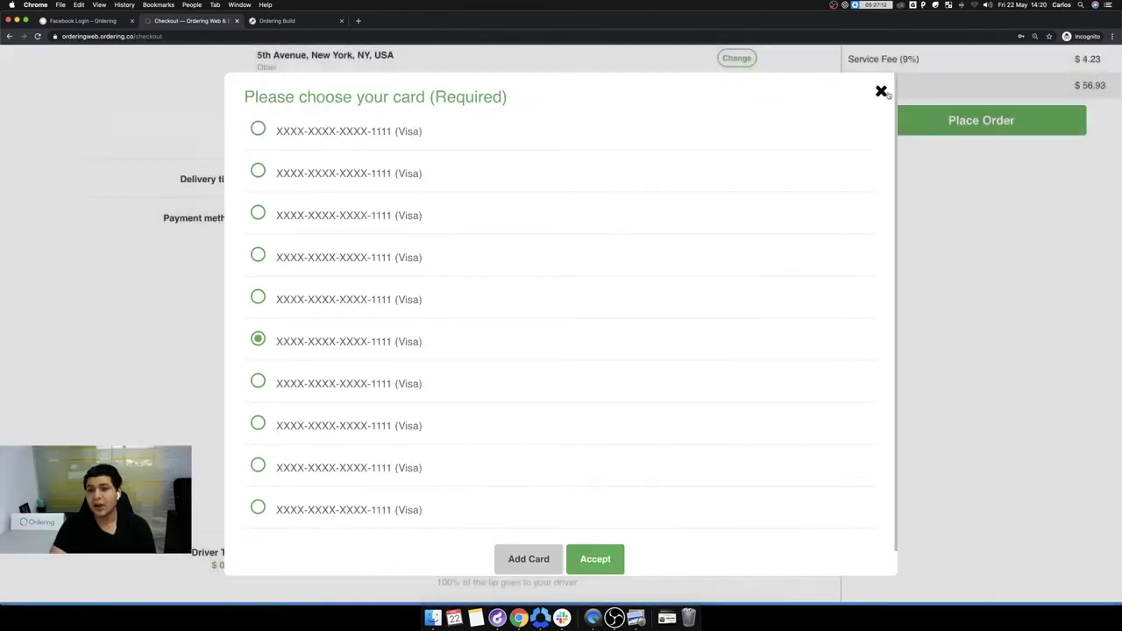
pyautogui.click(880, 91)
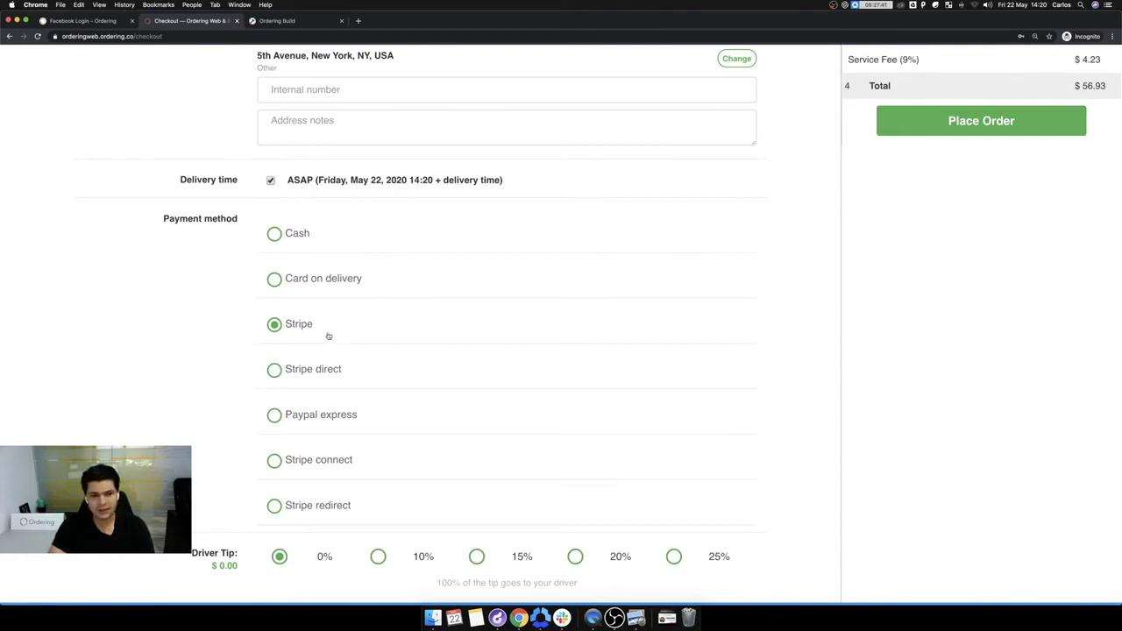
# Step: Switch to a different saved Visa card, opening and closing Add Card without adding one
pyautogui.click(299, 325)
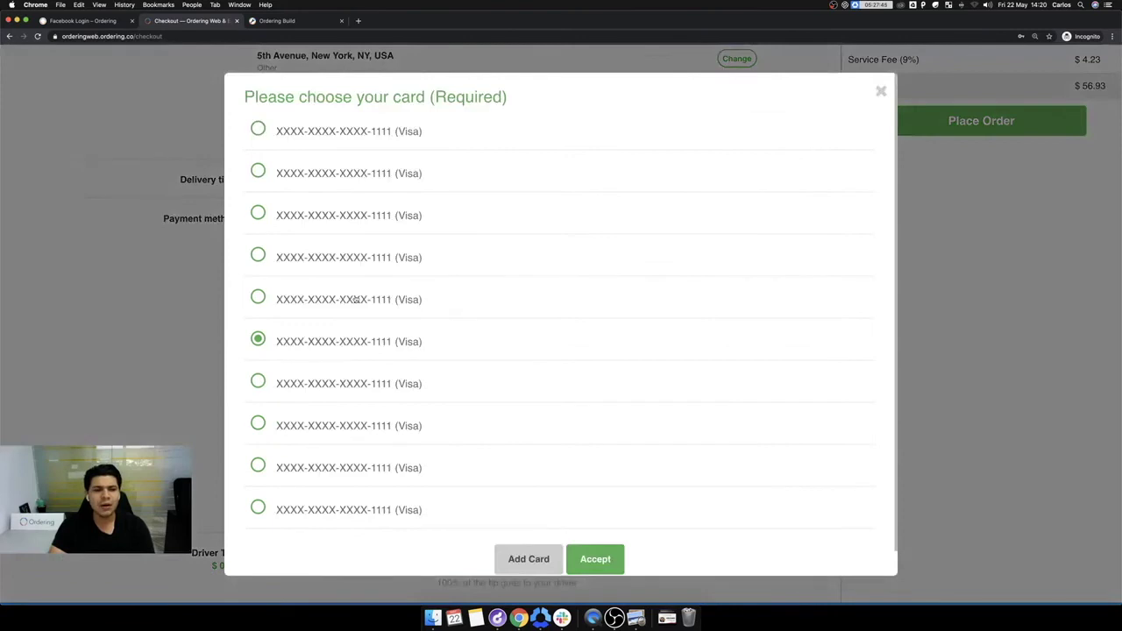
pyautogui.click(296, 289)
pyautogui.scroll(-1, 465, 307)
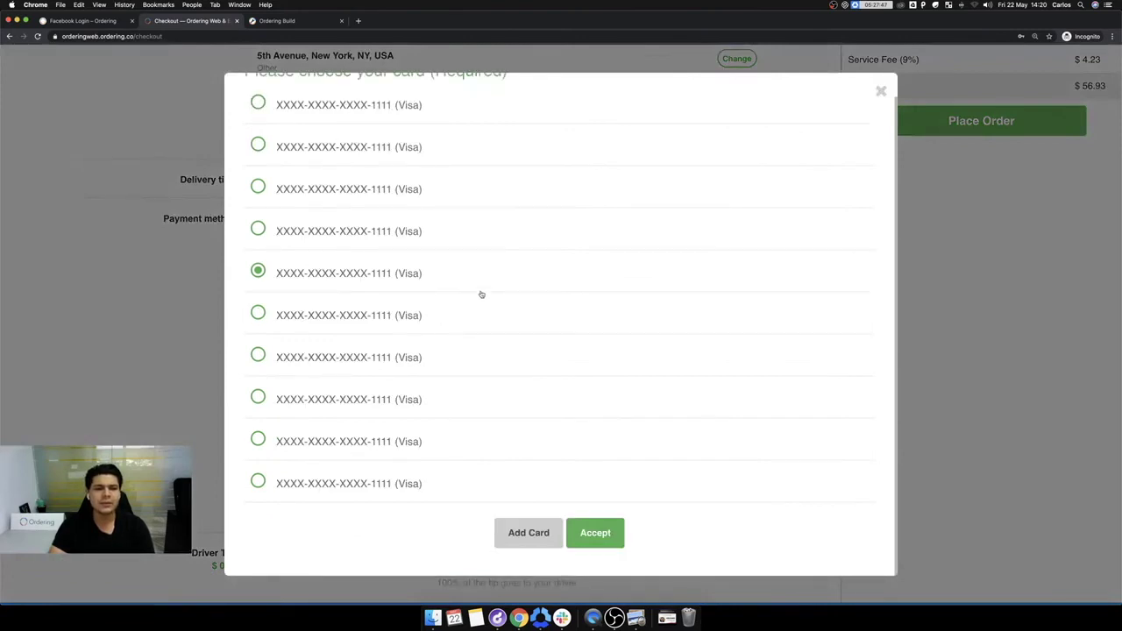
pyautogui.click(539, 528)
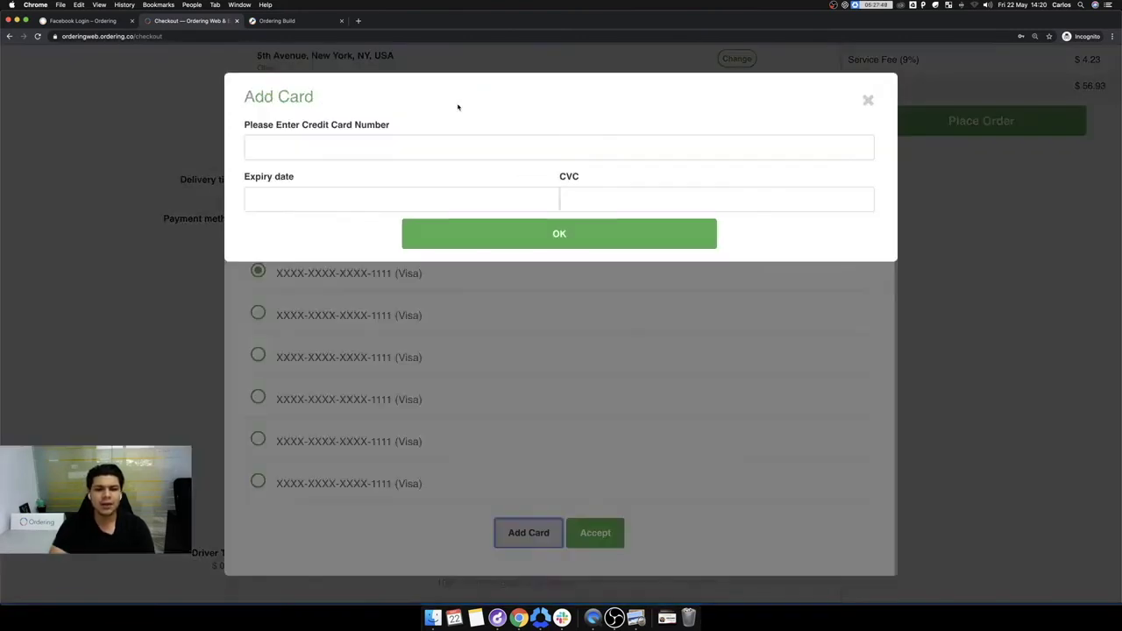
pyautogui.click(867, 101)
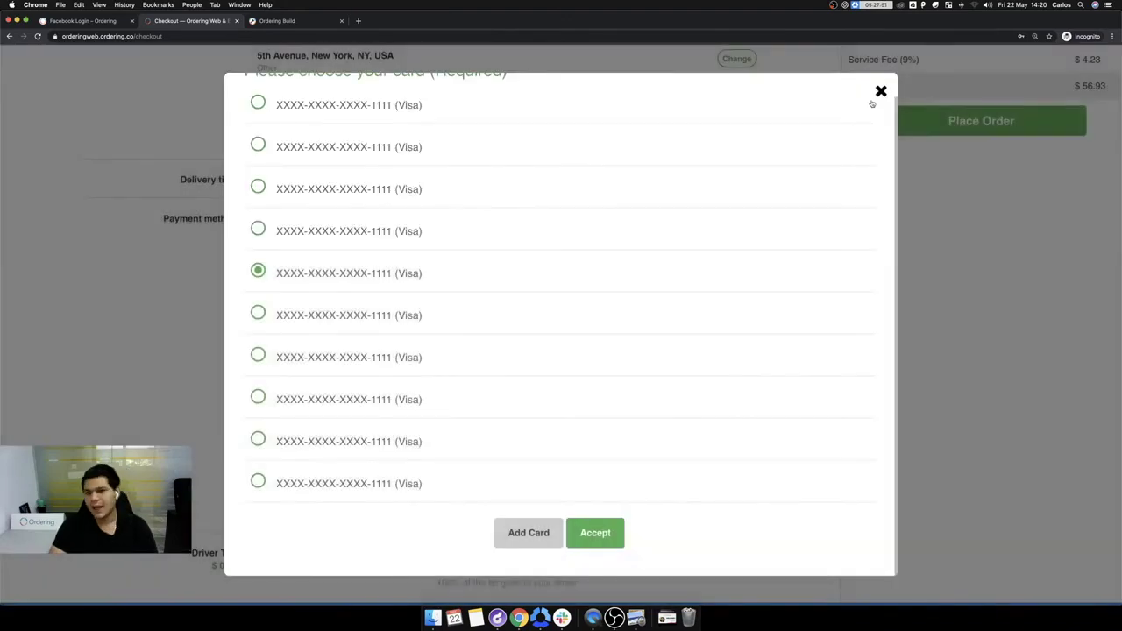
pyautogui.click(876, 89)
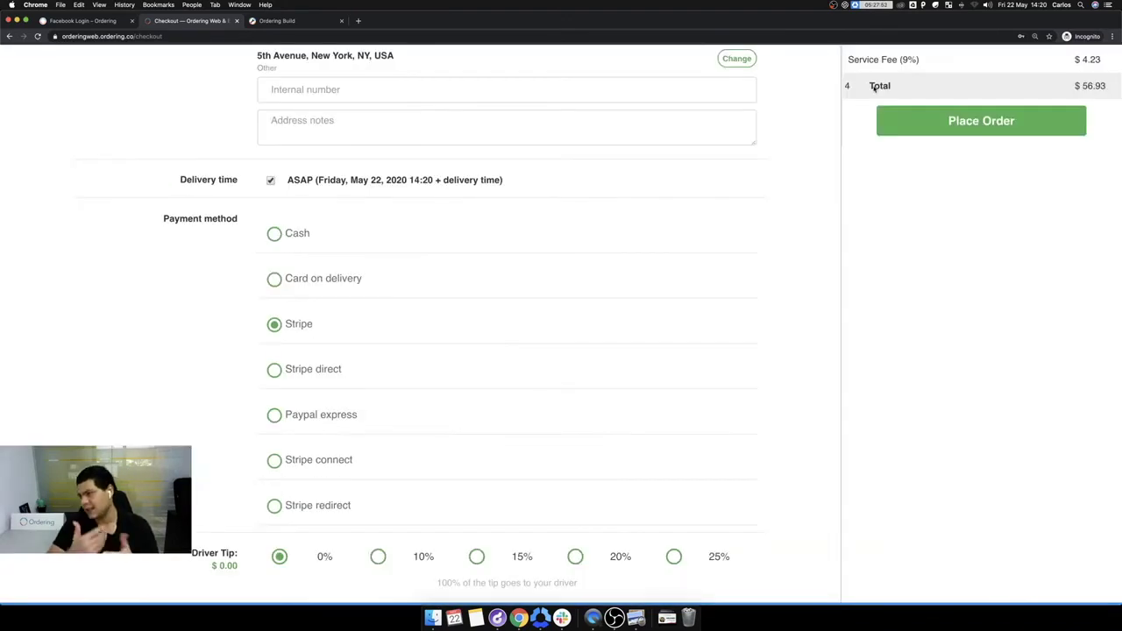
# Step: Place the $56.93 McBonalds order
pyautogui.scroll(-3, 389, 545)
pyautogui.scroll(5, 389, 545)
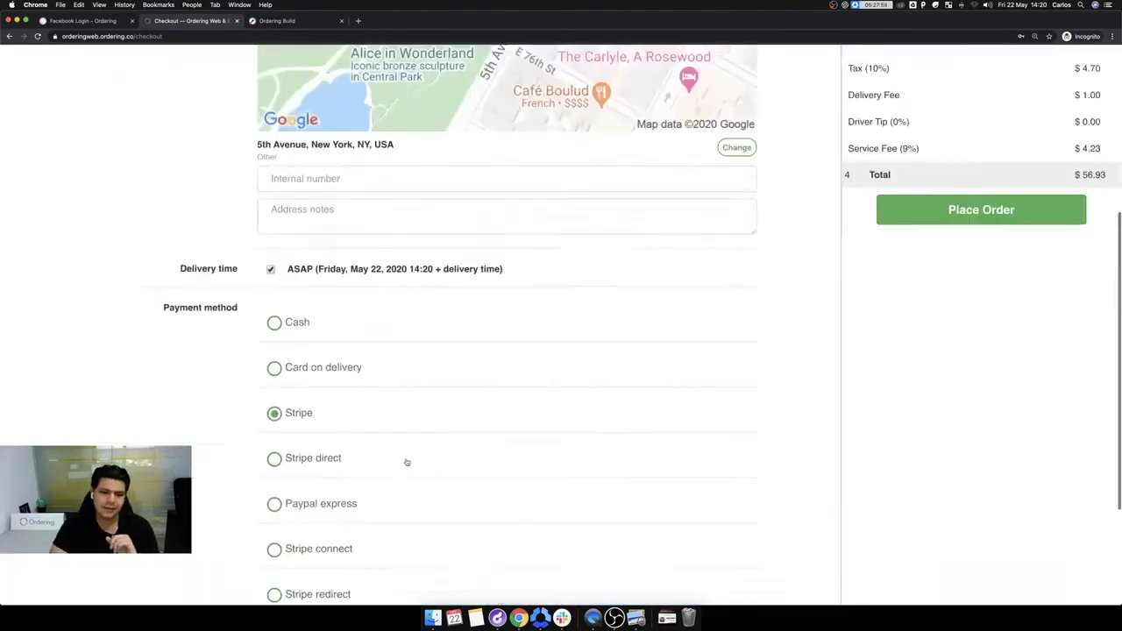
pyautogui.click(961, 519)
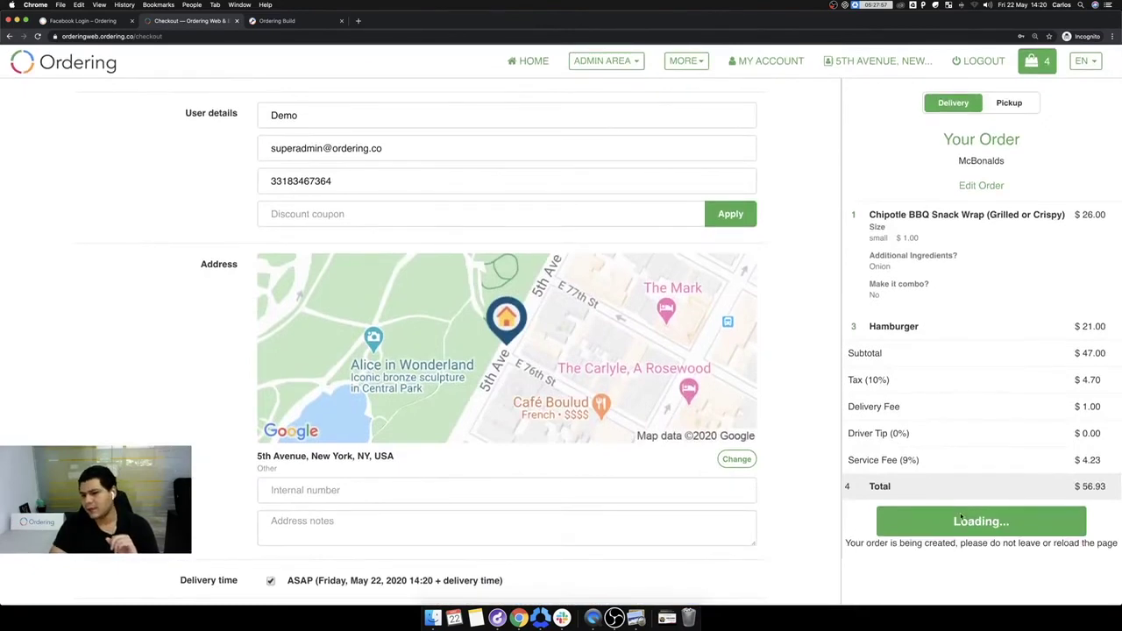
# Step: Dismiss the card warning and pay the $56.93 McBonalds order with the saved Visa card through Stripe
pyautogui.scroll(3, 560, 352)
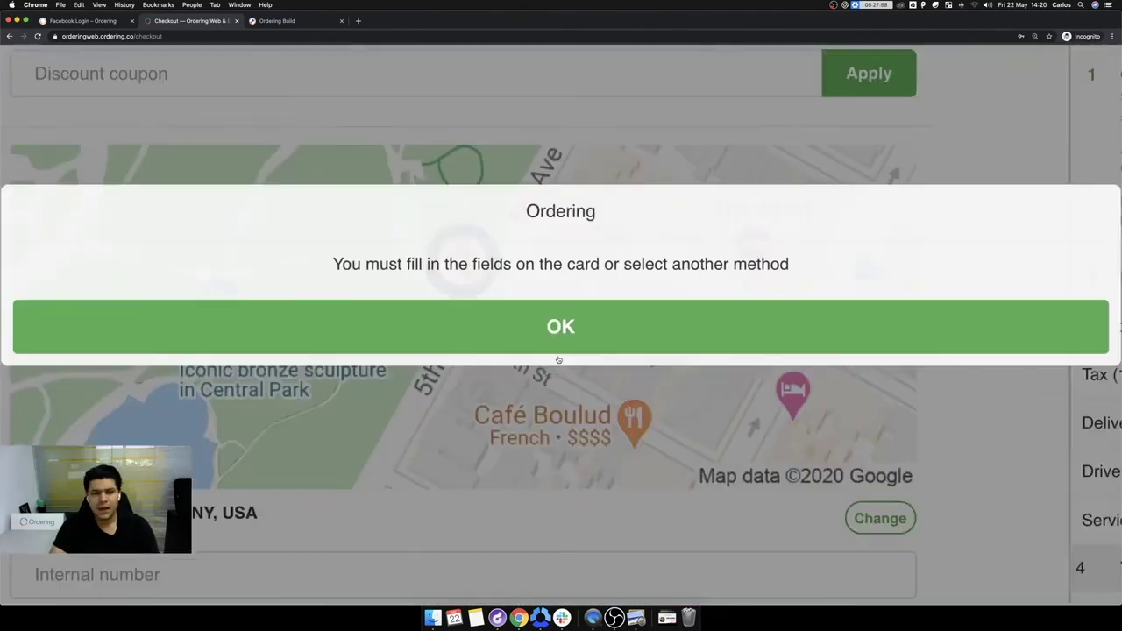
pyautogui.scroll(-3, 536, 338)
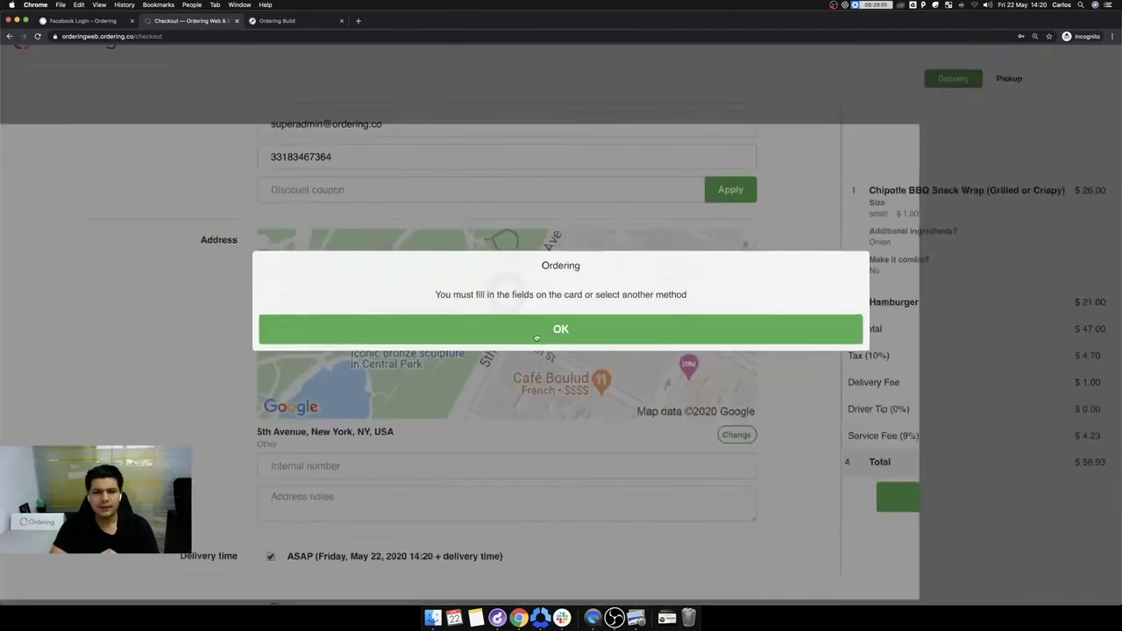
pyautogui.click(596, 341)
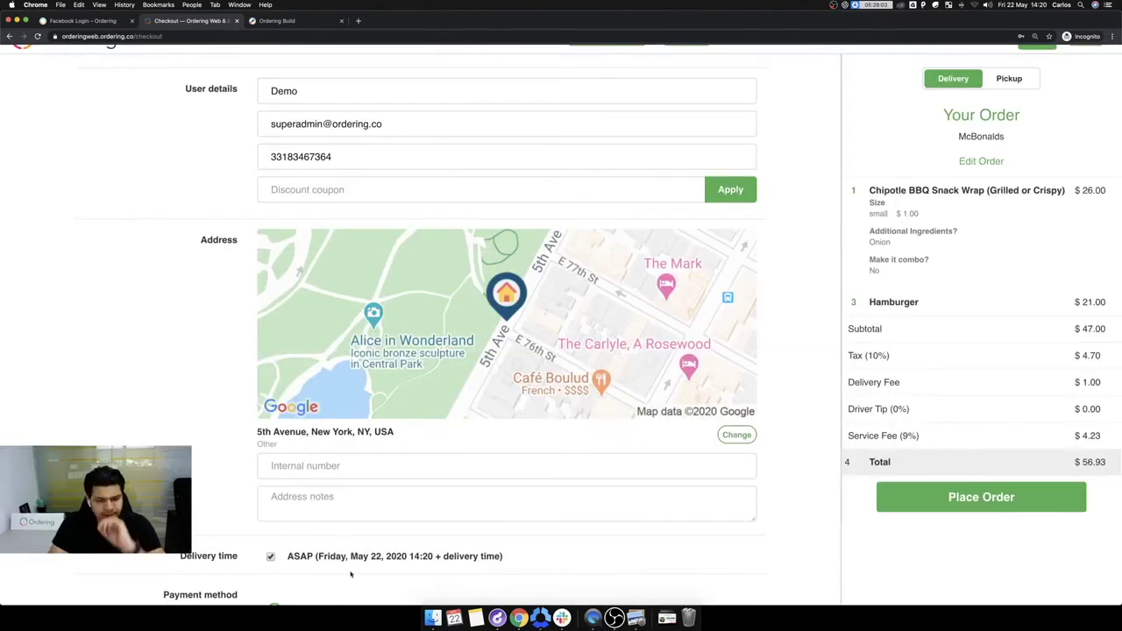
pyautogui.scroll(-5, 350, 574)
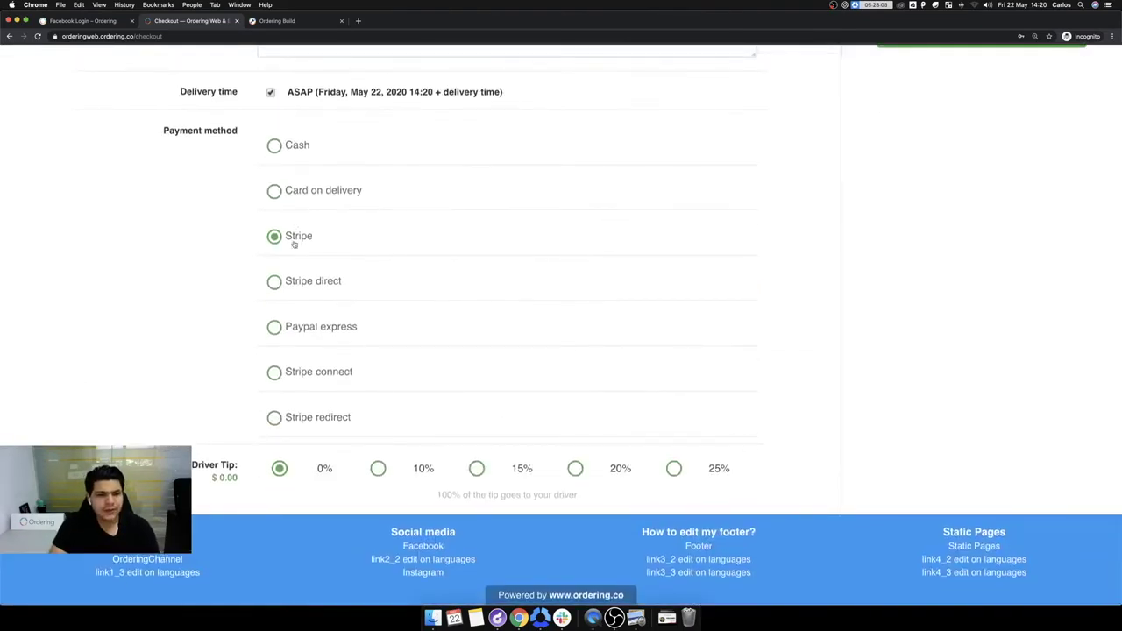
pyautogui.click(294, 245)
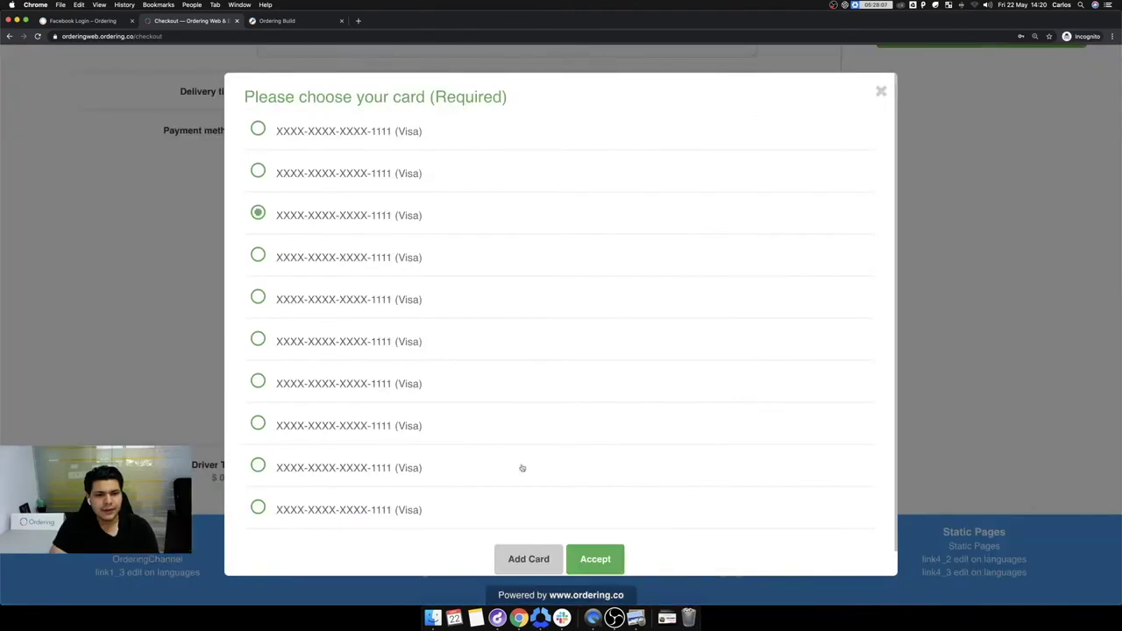
pyautogui.click(593, 552)
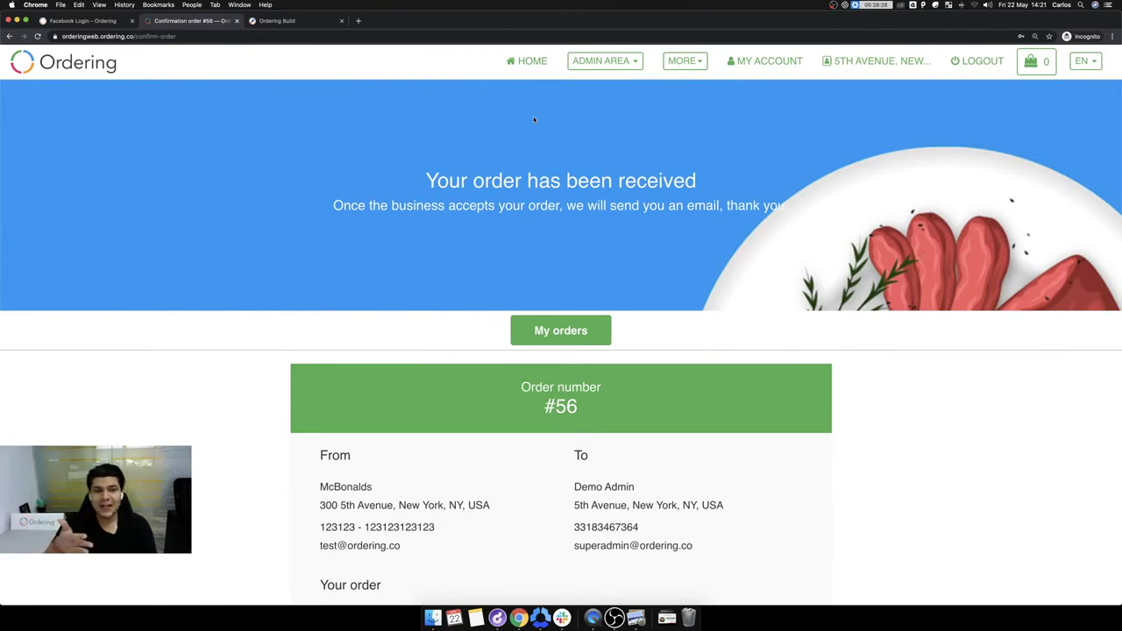
pyautogui.click(633, 63)
# Step: Choose Orders manager from the ADMIN AREA menu to list the 11 pending orders
pyautogui.click(614, 127)
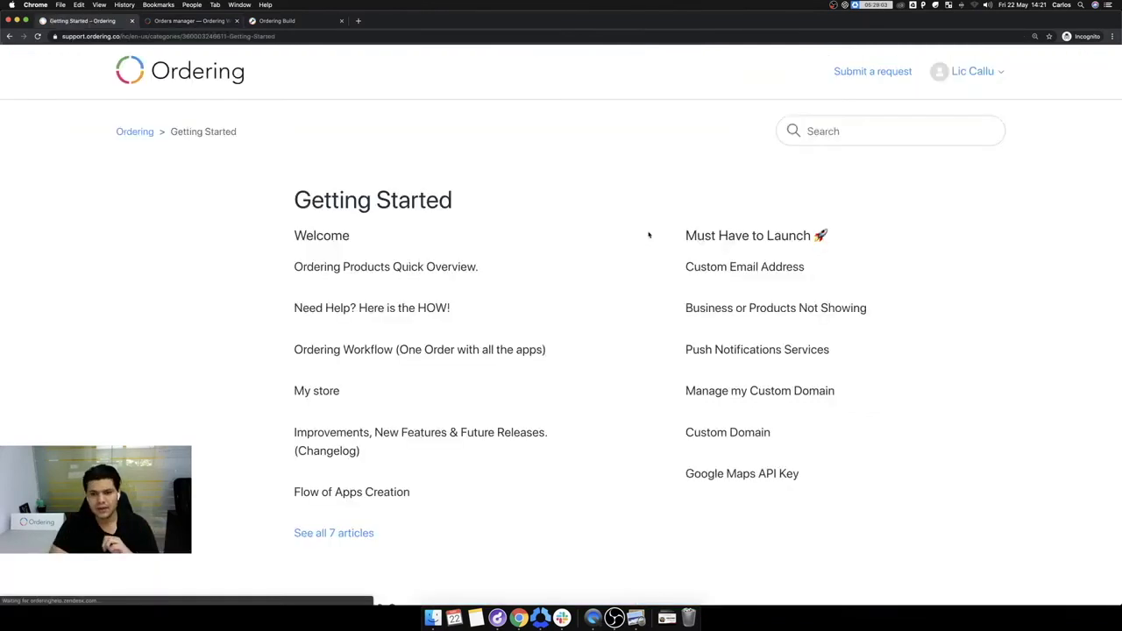
# Step: Scroll the Getting Started page through the Must Have to Launch and Tips, Advices & Support lists
pyautogui.scroll(-2, 845, 269)
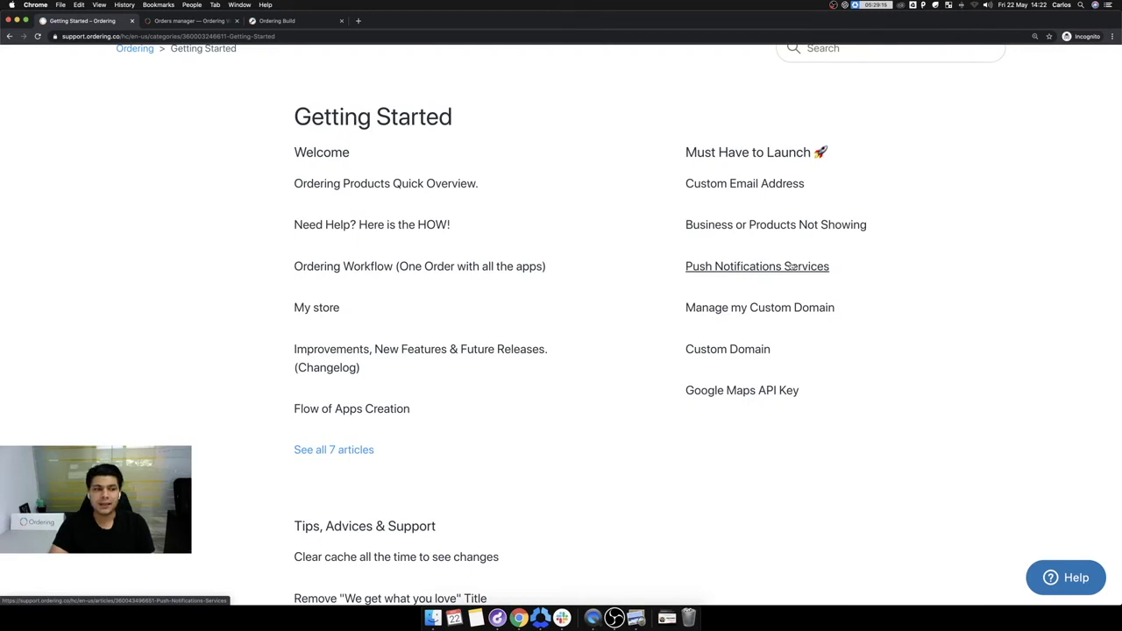
pyautogui.scroll(-1, 792, 268)
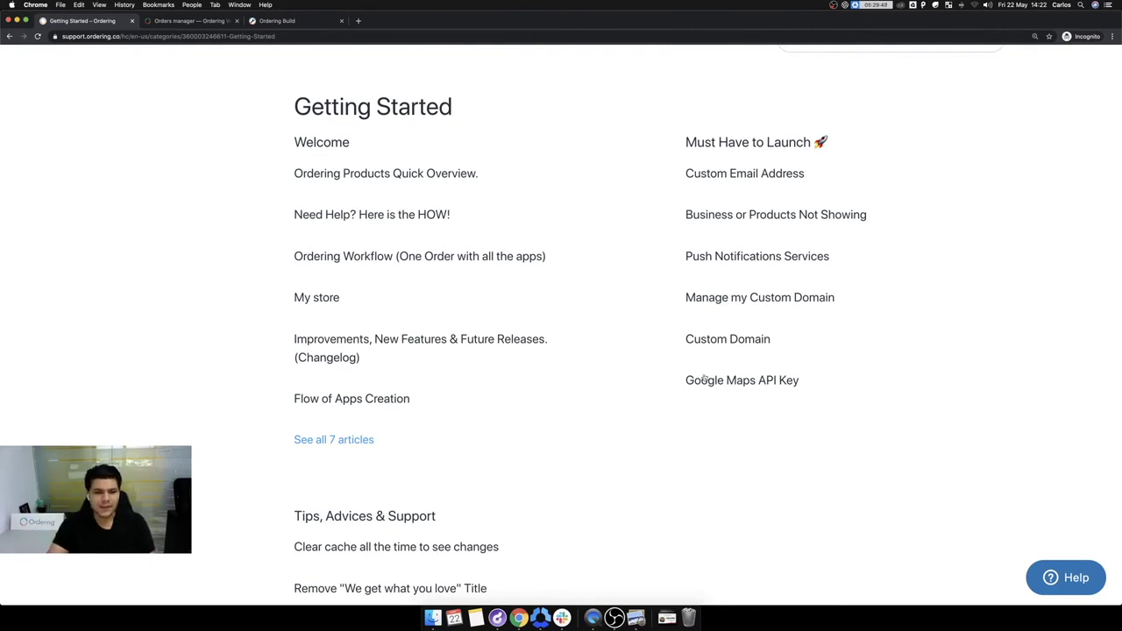
pyautogui.scroll(-3, 464, 468)
# Step: Find Submit Your URL To Search Engines under Tips, Advices & Support and open it
pyautogui.scroll(-2, 511, 472)
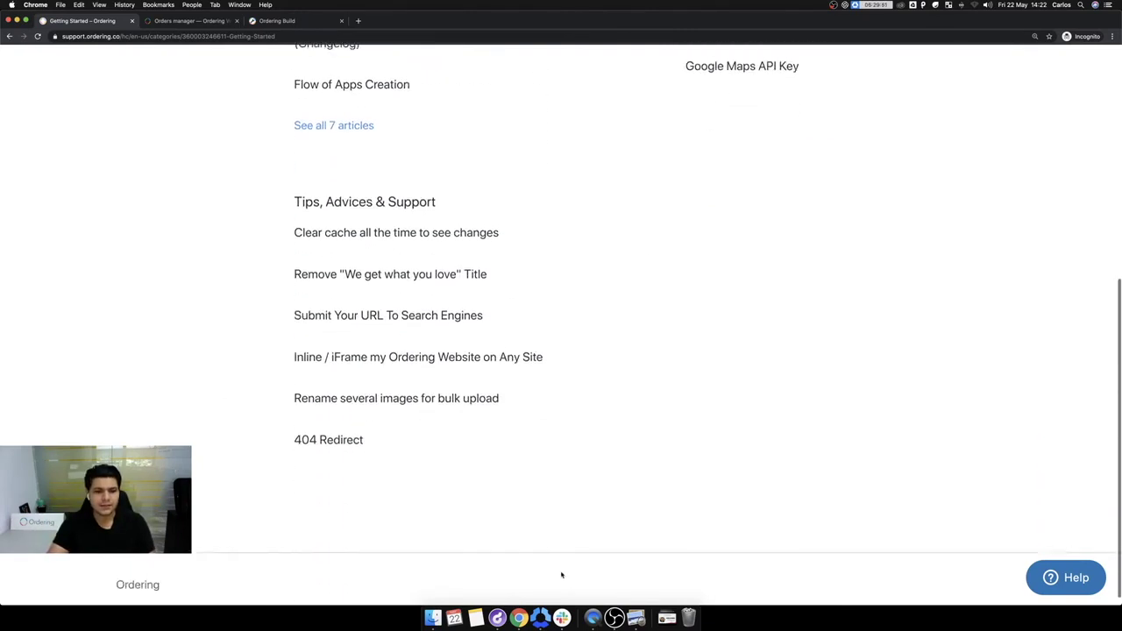
pyautogui.scroll(2, 614, 406)
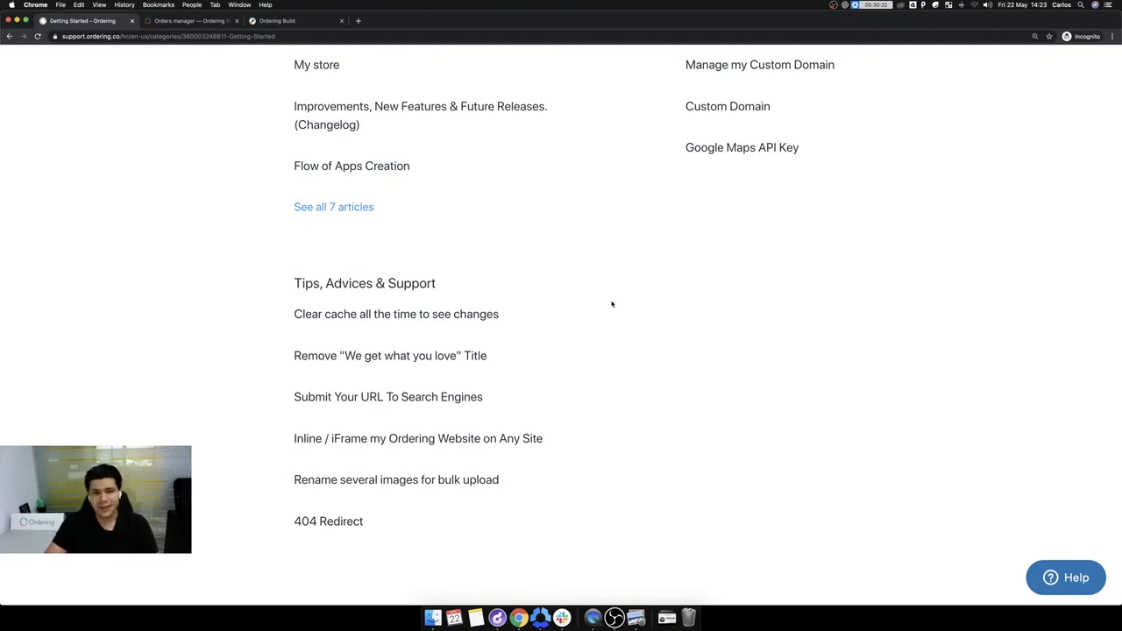
pyautogui.click(413, 398)
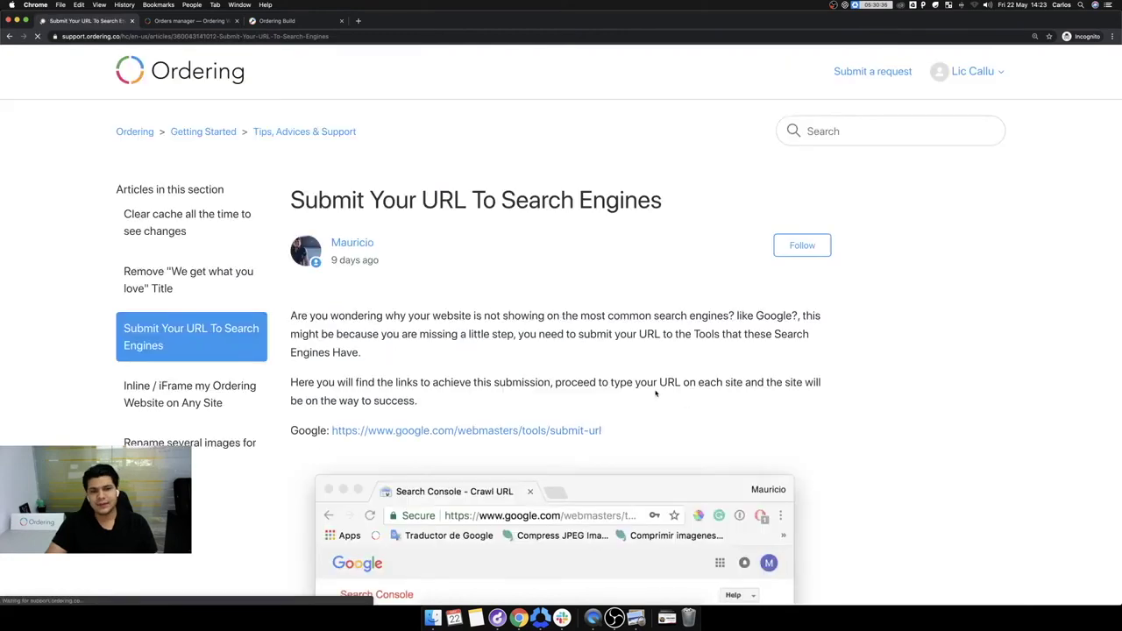
# Step: Skim the search-engine submission article, then open Inline / iFrame my Ordering Website on Any Site
pyautogui.scroll(-4, 430, 403)
pyautogui.scroll(-5, 430, 406)
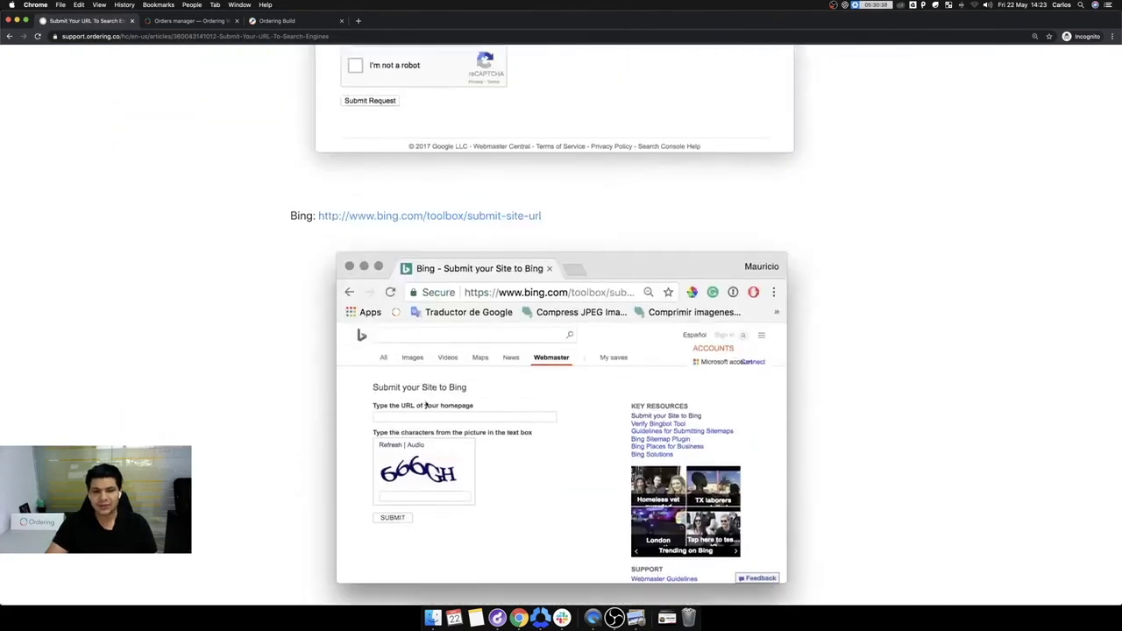
pyautogui.scroll(-3, 473, 433)
pyautogui.scroll(-8, 474, 433)
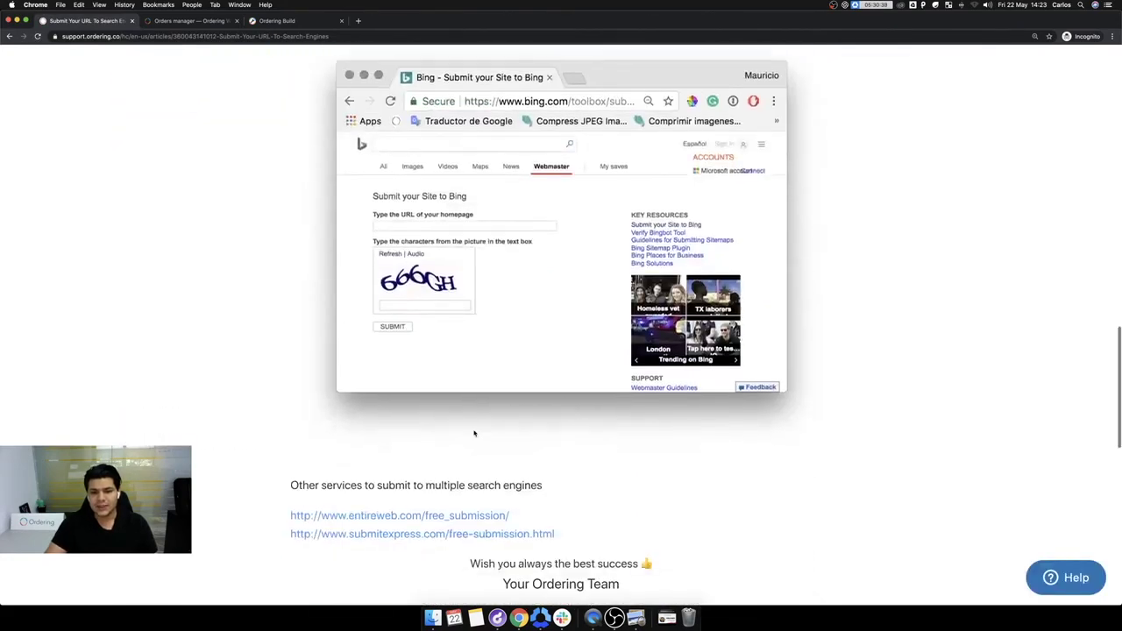
pyautogui.scroll(20, 466, 431)
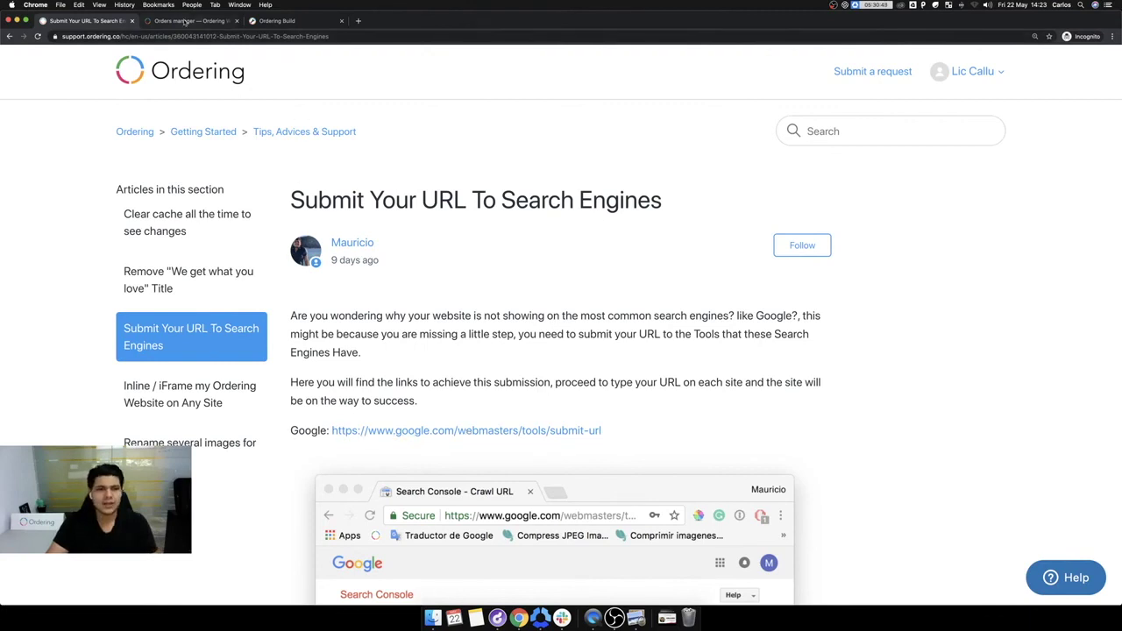
pyautogui.click(190, 393)
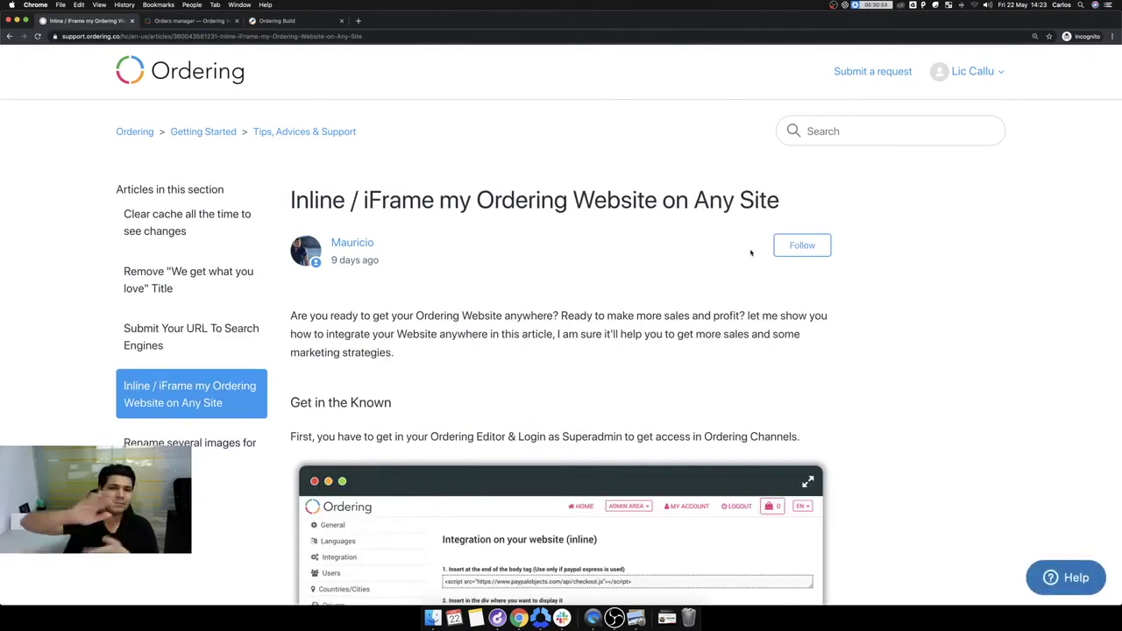
# Step: Scroll through the inline integration code and WordPress Raw JS example, then return to the top
pyautogui.scroll(-1, 711, 258)
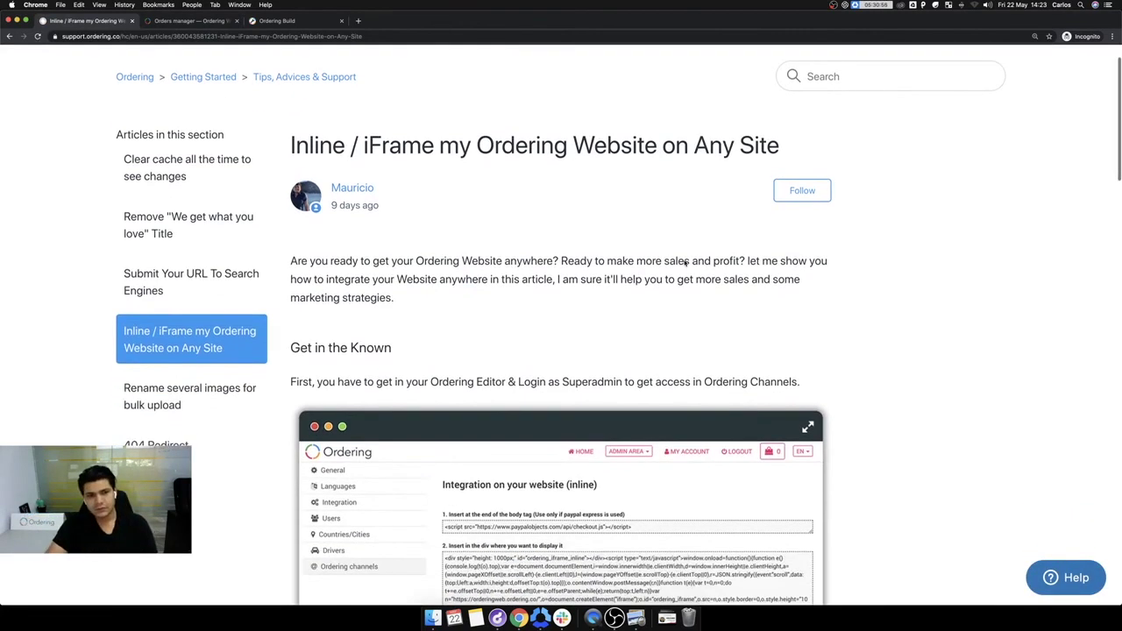
pyautogui.scroll(-10, 470, 248)
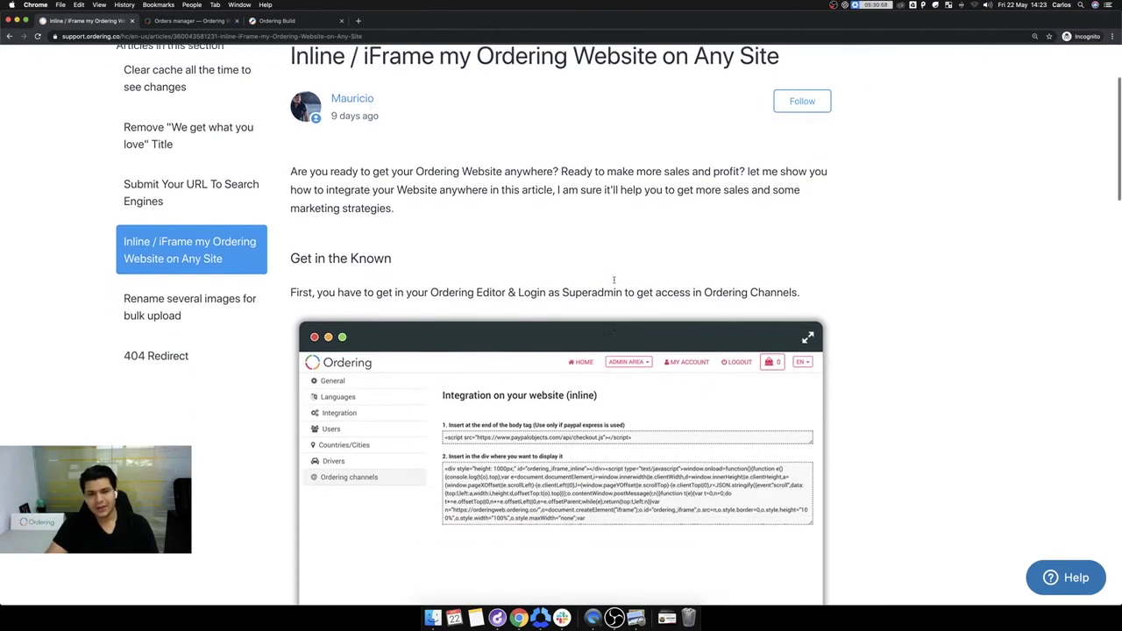
pyautogui.scroll(-8, 543, 278)
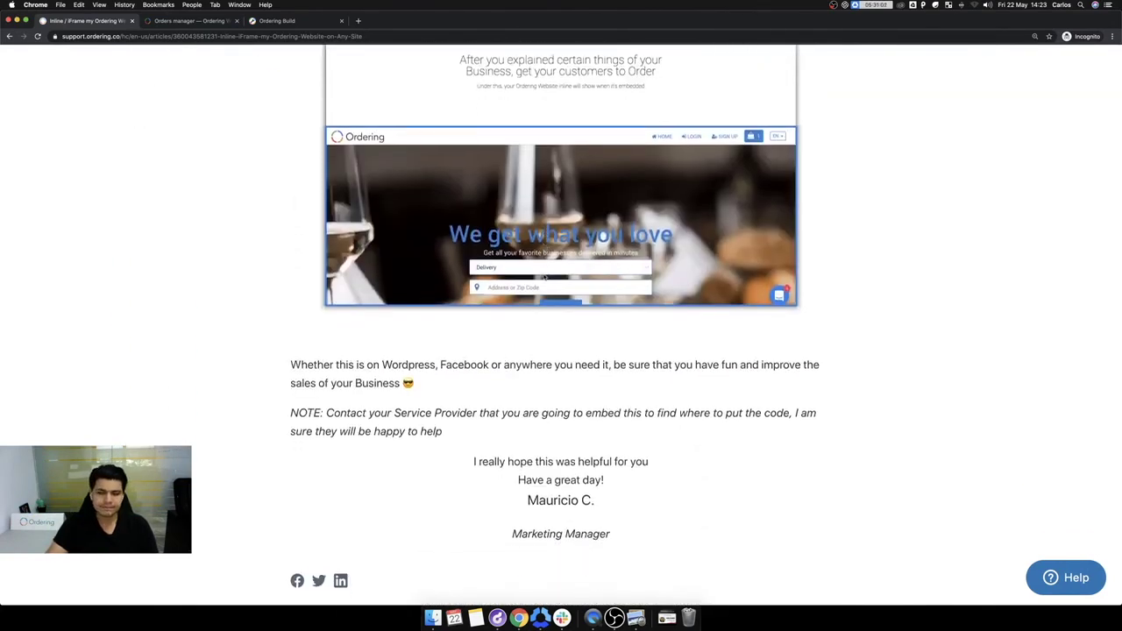
pyautogui.scroll(6, 544, 278)
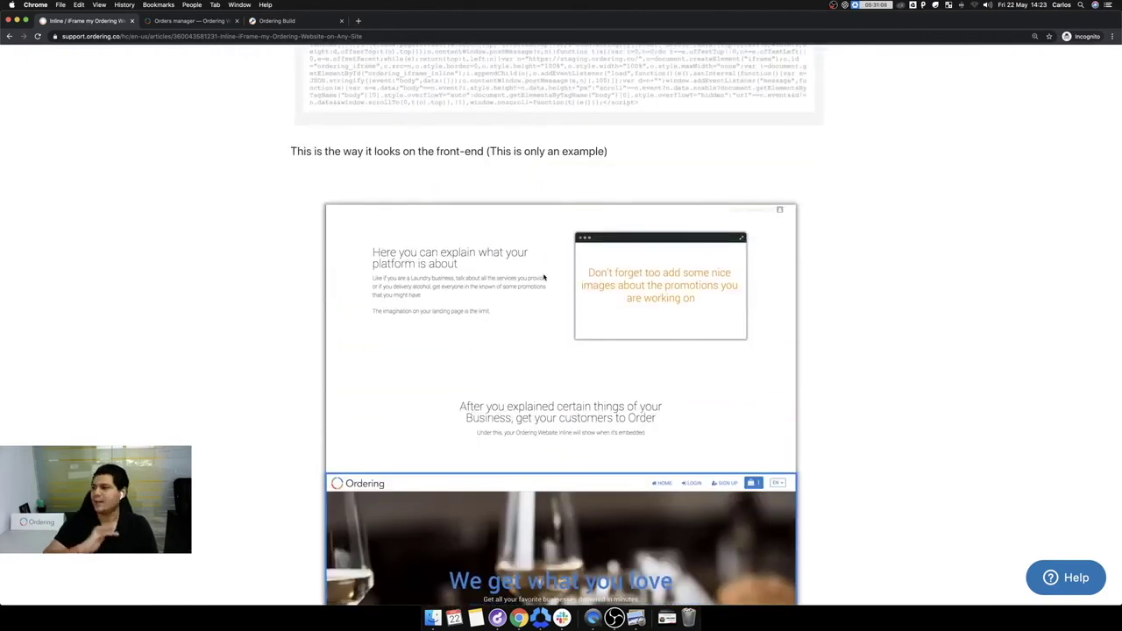
pyautogui.scroll(5, 543, 278)
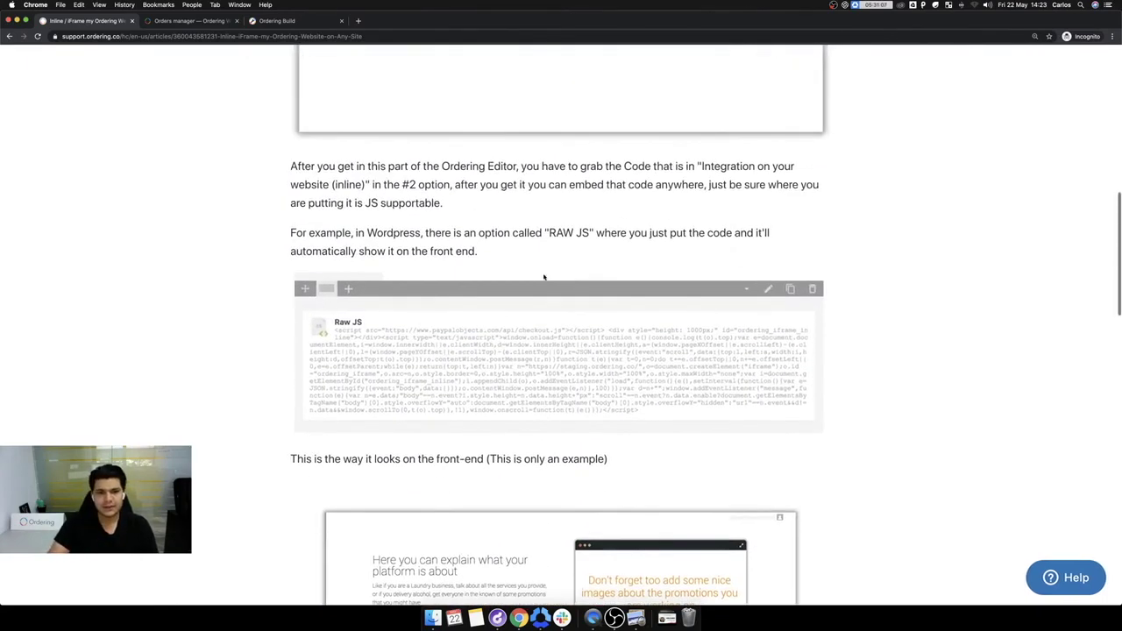
pyautogui.scroll(7, 617, 354)
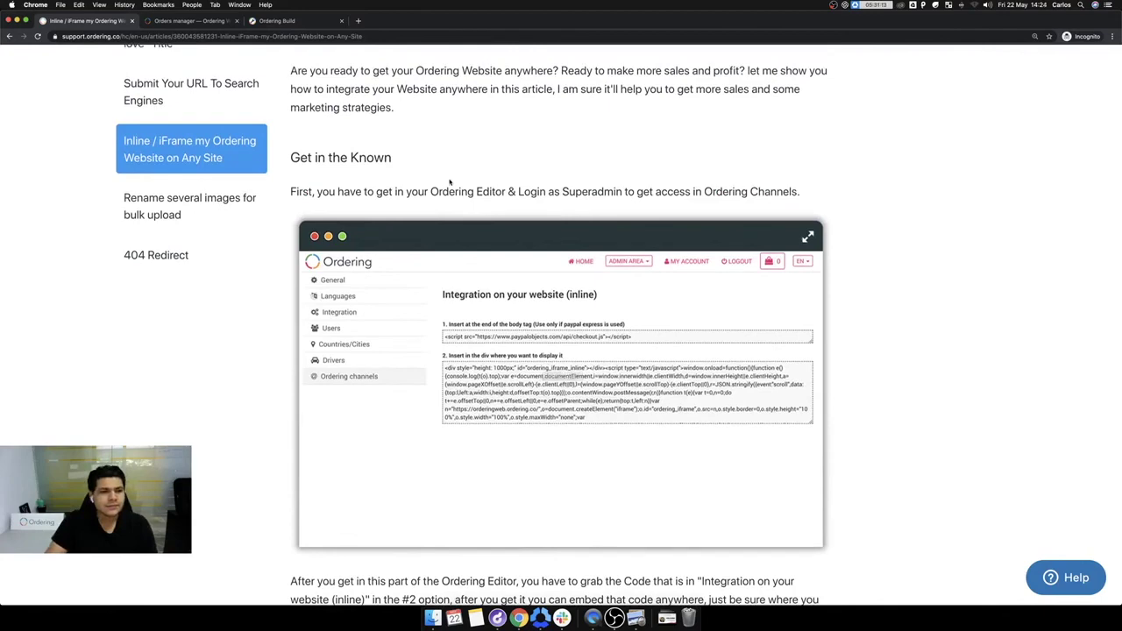
pyautogui.scroll(4, 450, 182)
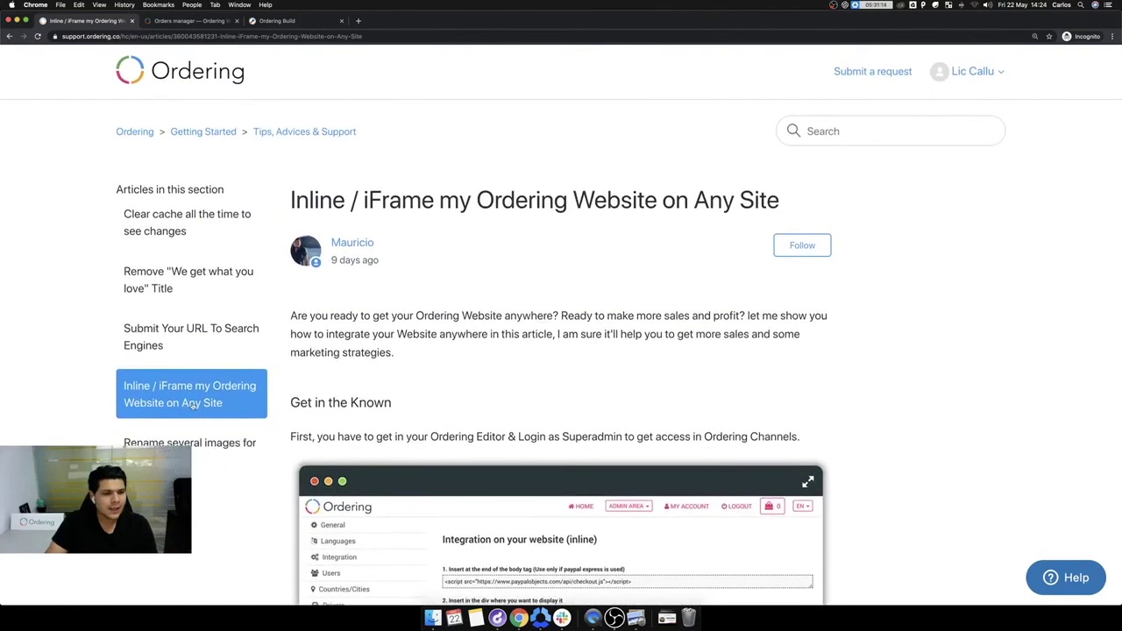
# Step: Open the 404 Redirect article from the sidebar and scroll through it
pyautogui.click(219, 456)
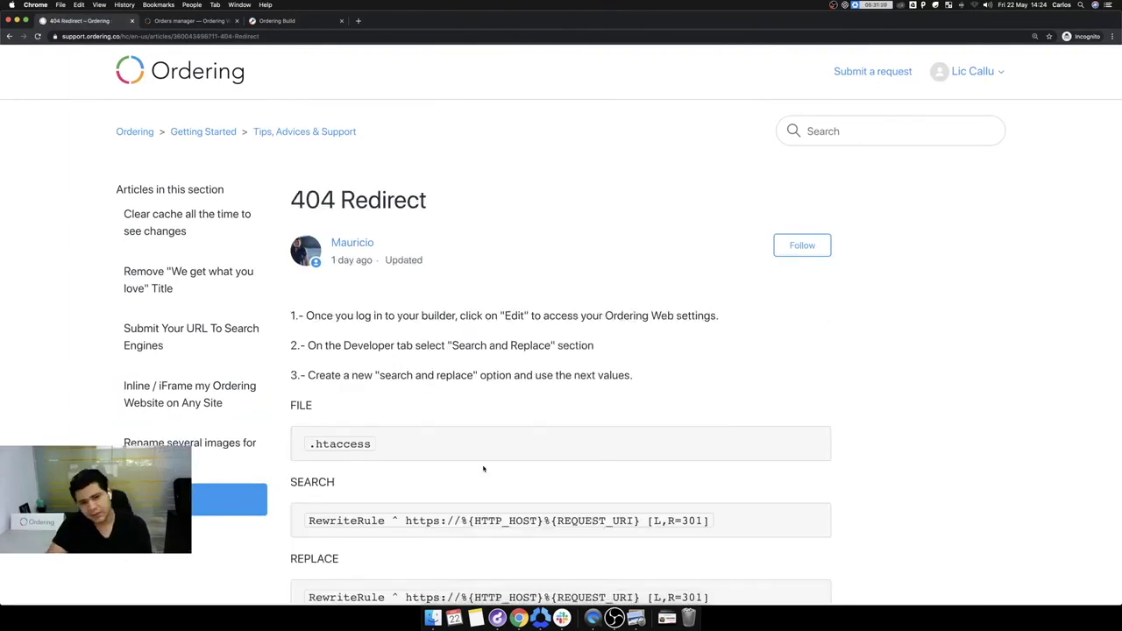
pyautogui.scroll(-10, 483, 466)
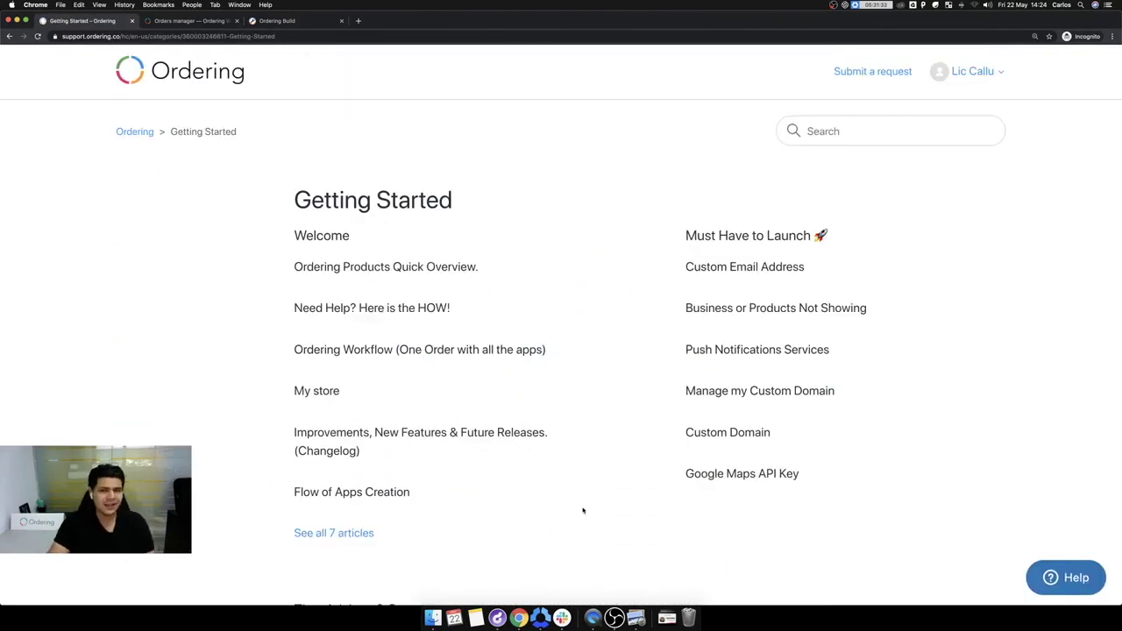